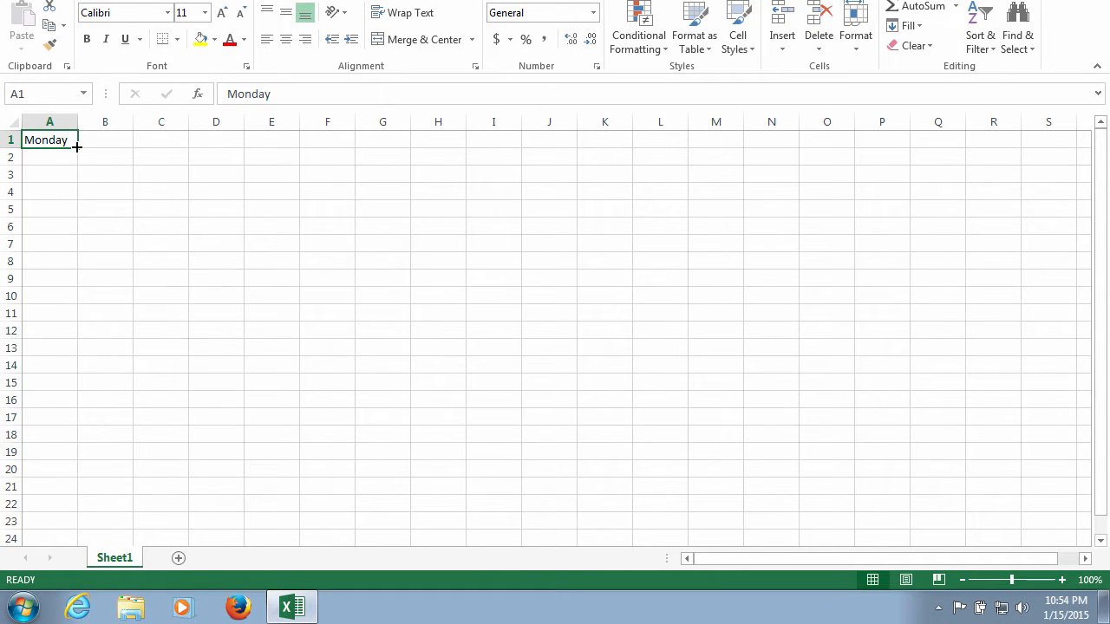
- Fill the weekday series from Monday in A1 across row 1 to H1
{"action": "left_click_drag", "start_coordinate": [76, 147], "coordinate": [460, 152]}
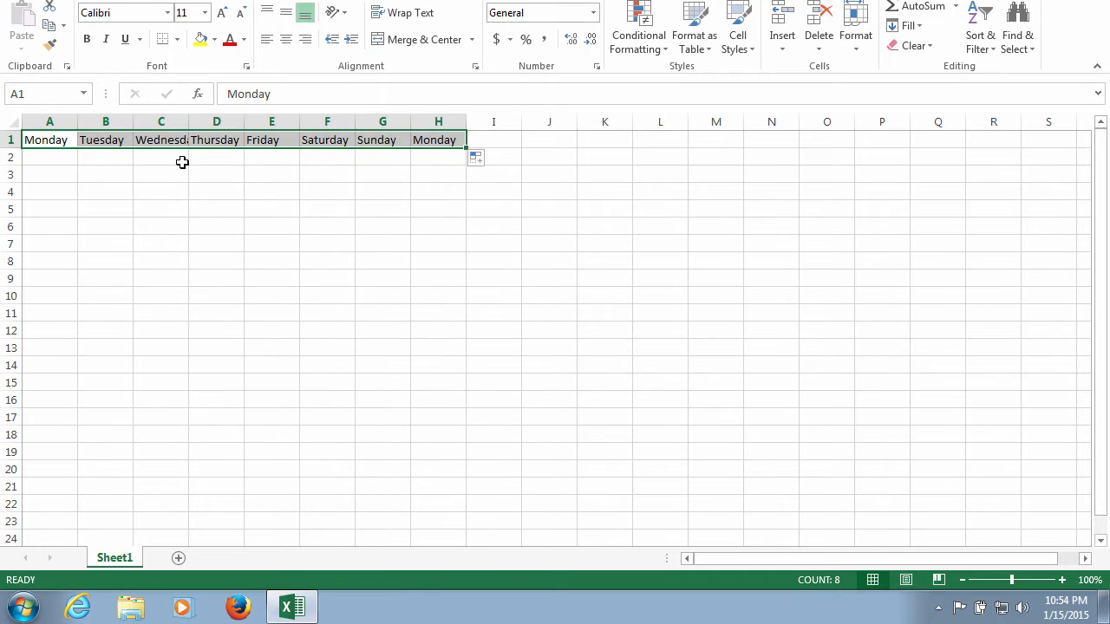
- Enter 12 at once in the non-adjacent cells A2, B3, C4, D5, E2:E5, G2:G5, F4 and H4
{"action": "left_click", "coordinate": [64, 160]}
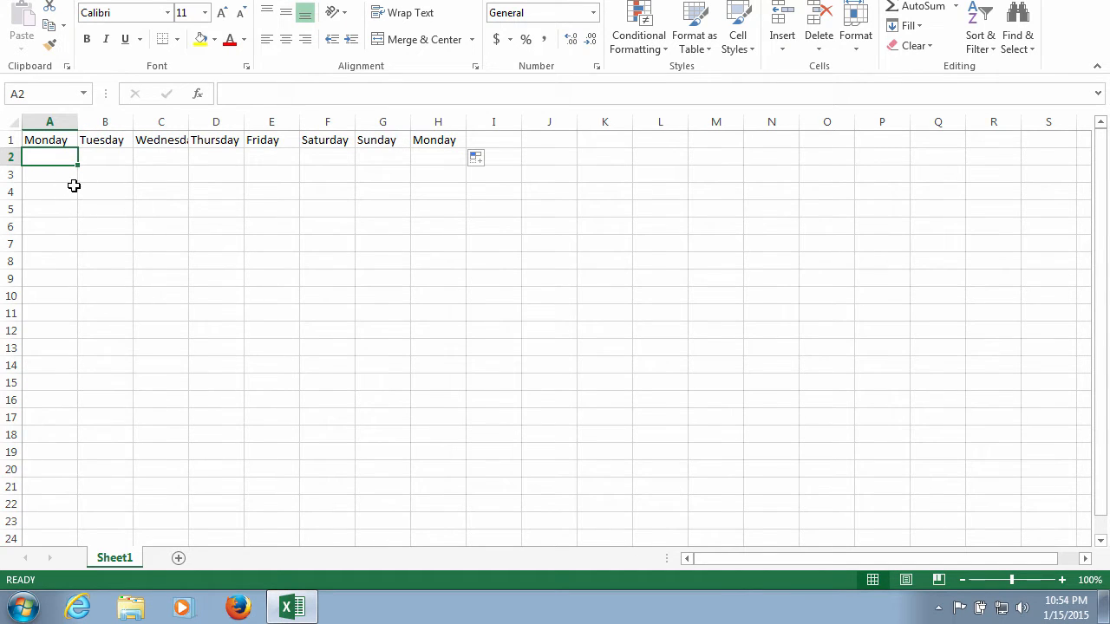
{"action": "left_click", "coordinate": [98, 179], "text": "ctrl"}
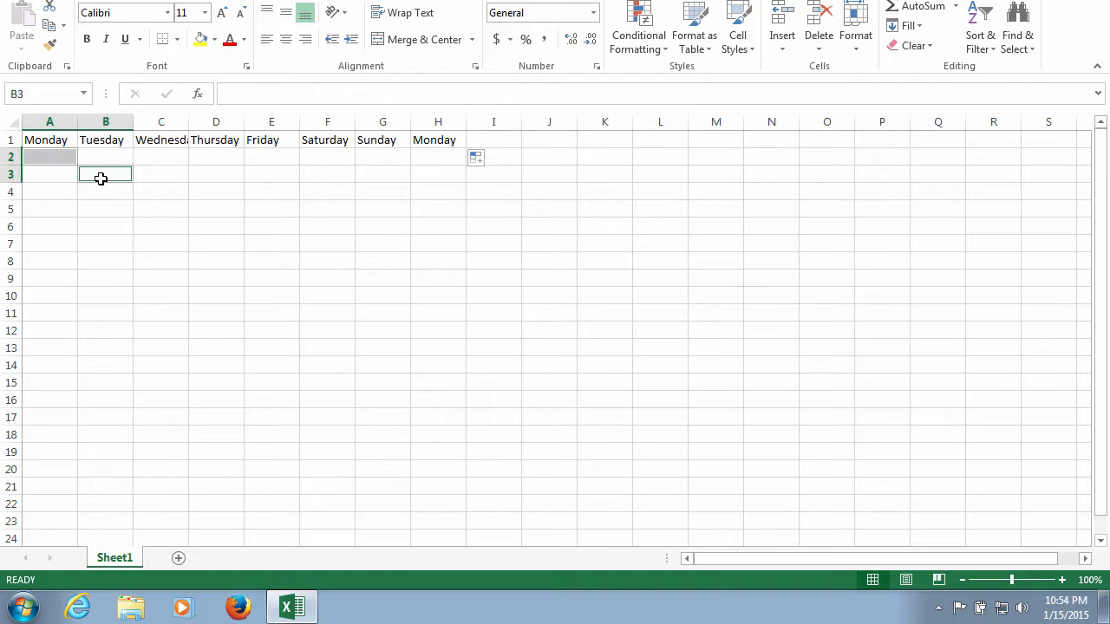
{"action": "left_click", "coordinate": [164, 195], "text": "ctrl"}
{"action": "left_click", "coordinate": [223, 215], "text": "ctrl"}
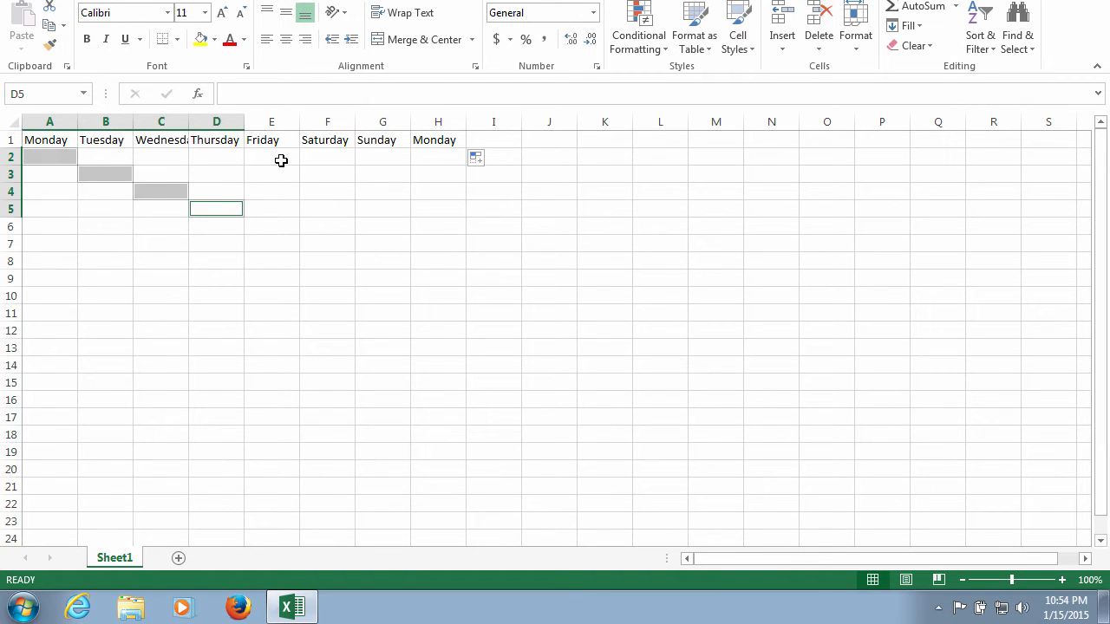
{"action": "left_click_drag", "start_coordinate": [280, 159], "coordinate": [285, 213]}
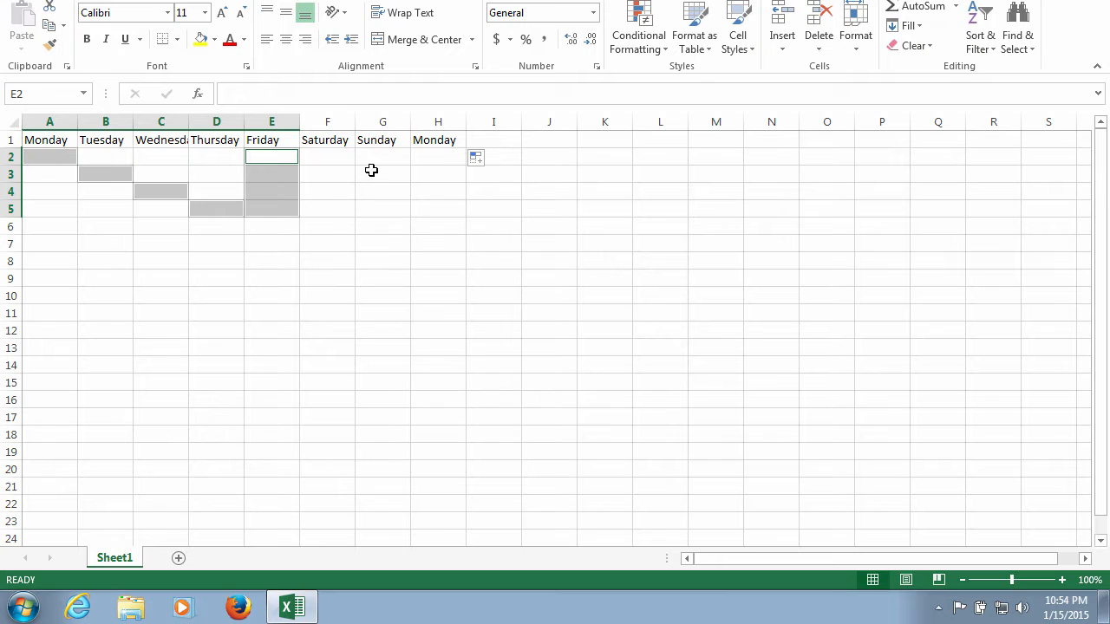
{"action": "left_click_drag", "start_coordinate": [372, 160], "coordinate": [377, 203]}
{"action": "left_click", "coordinate": [343, 190], "text": "ctrl"}
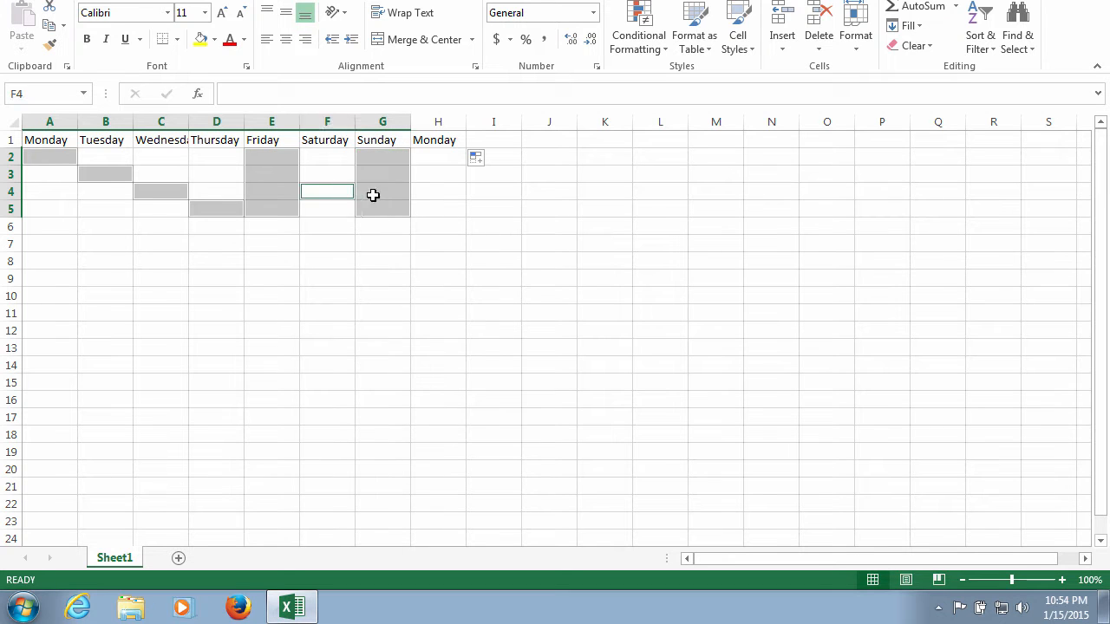
{"action": "left_click", "coordinate": [439, 193], "text": "ctrl"}
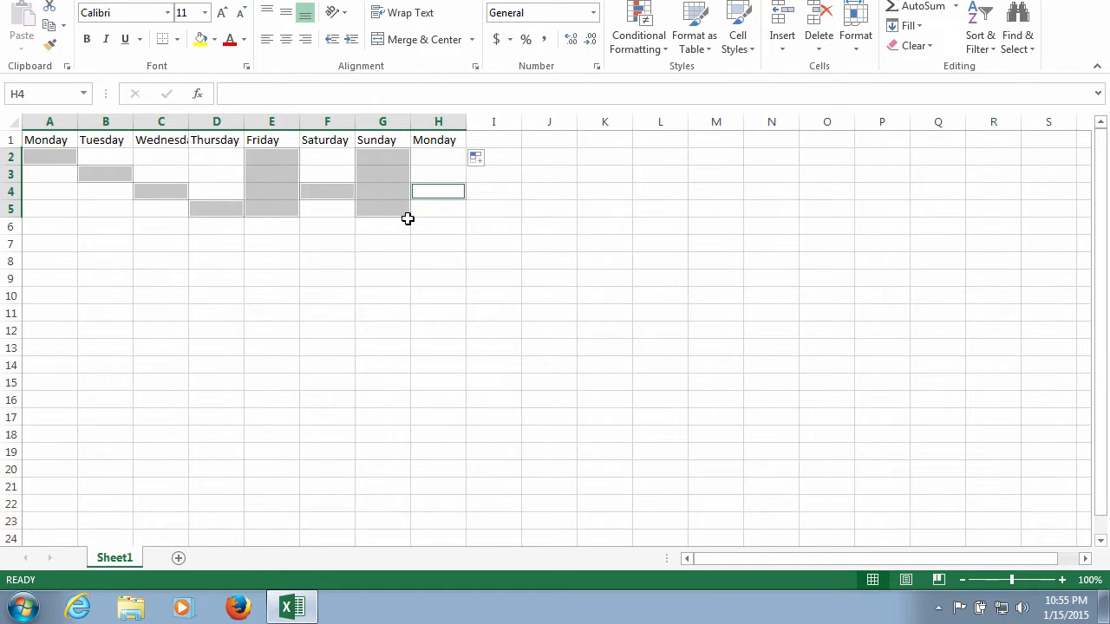
{"action": "type", "text": "12"}
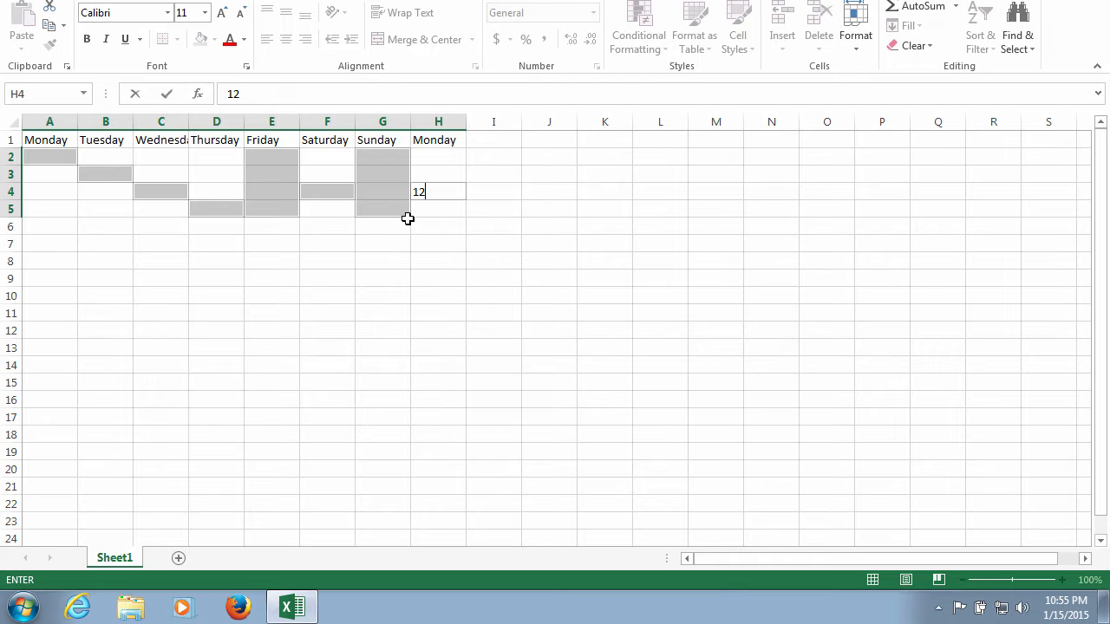
{"action": "key", "text": "ctrl+Return"}
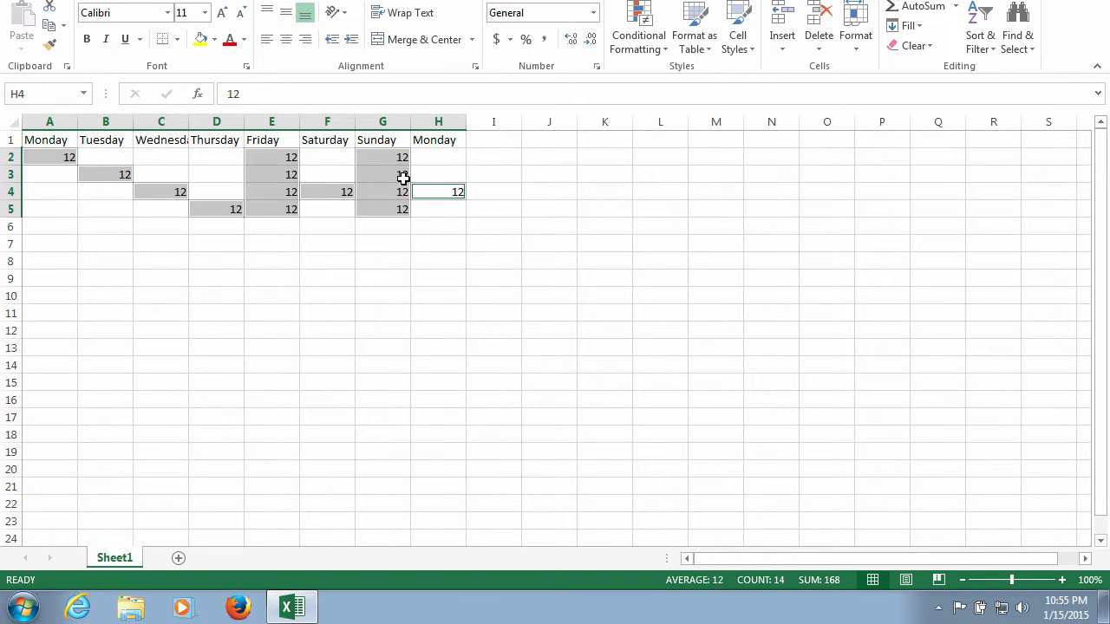
{"action": "left_click", "coordinate": [225, 174]}
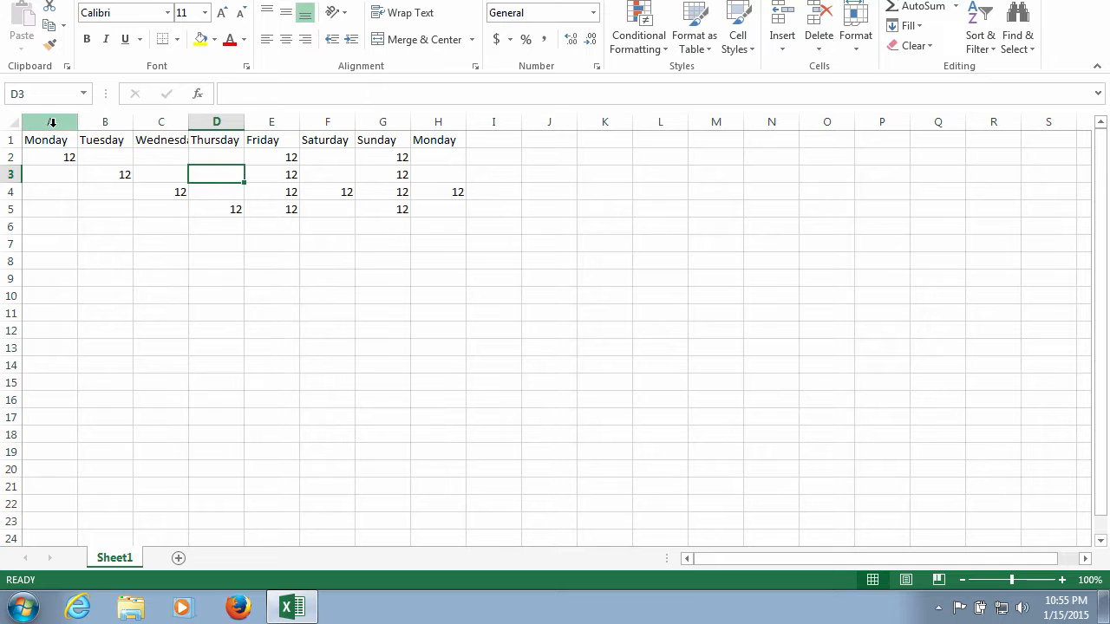
- Insert a blank column before the first Monday column
{"action": "left_click", "coordinate": [52, 122]}
{"action": "right_click", "coordinate": [54, 126]}
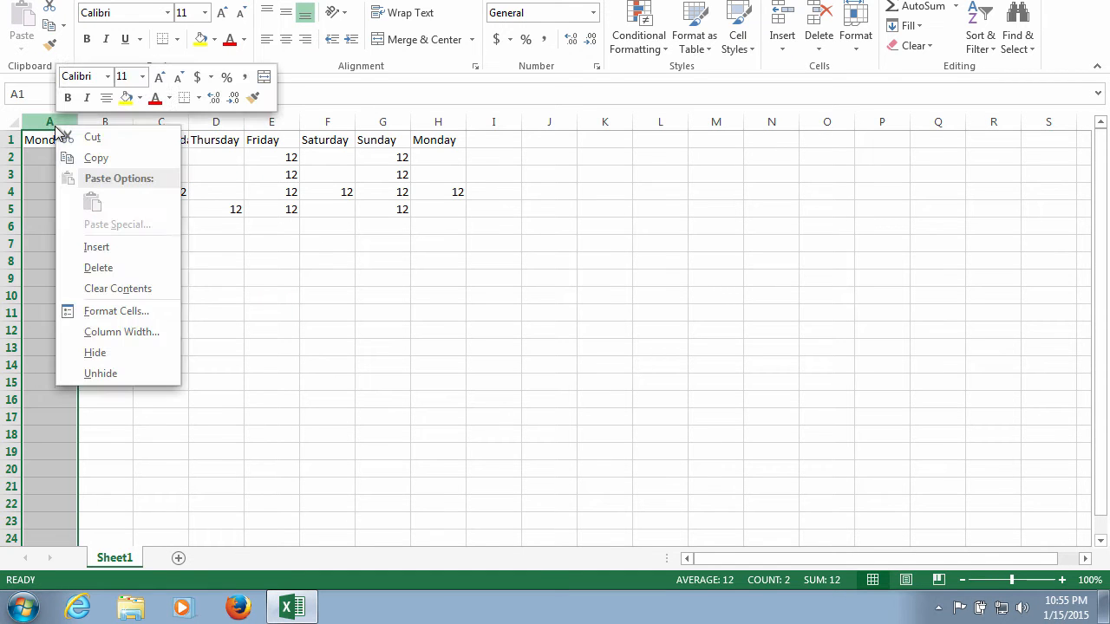
{"action": "left_click", "coordinate": [90, 250]}
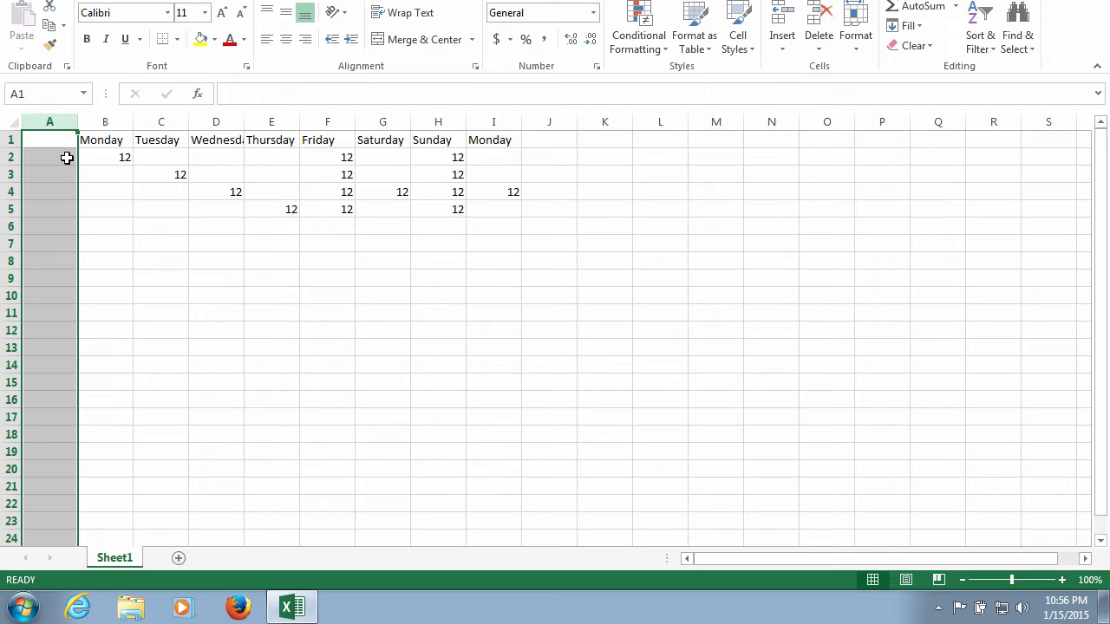
{"action": "left_click", "coordinate": [92, 211]}
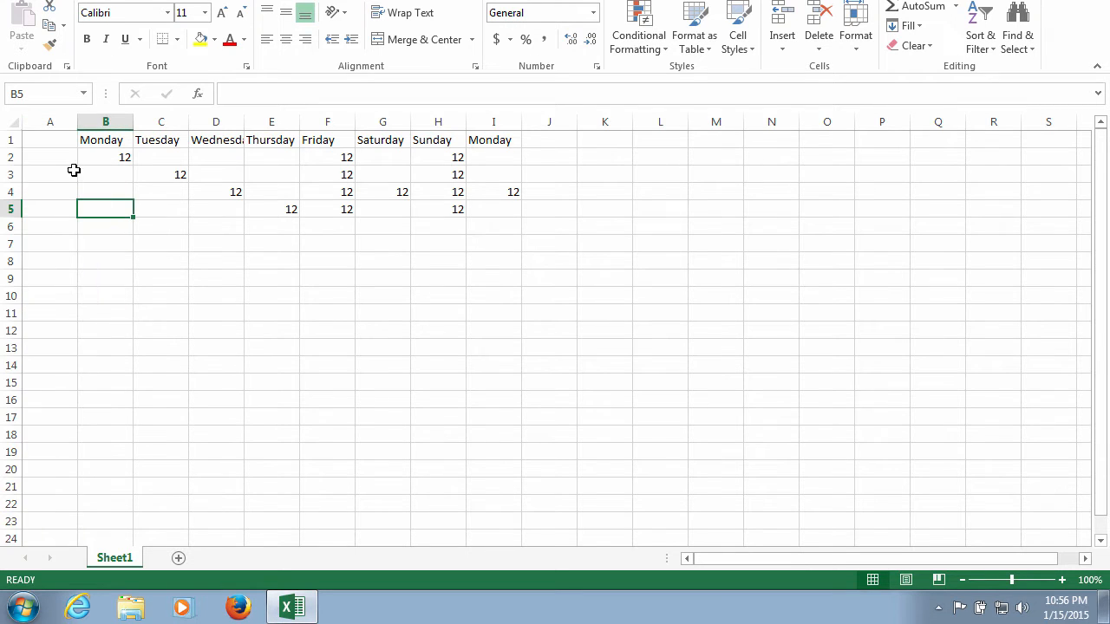
- Enter the heading ITEMS in cell A1 of the blank first column
{"action": "left_click", "coordinate": [63, 140]}
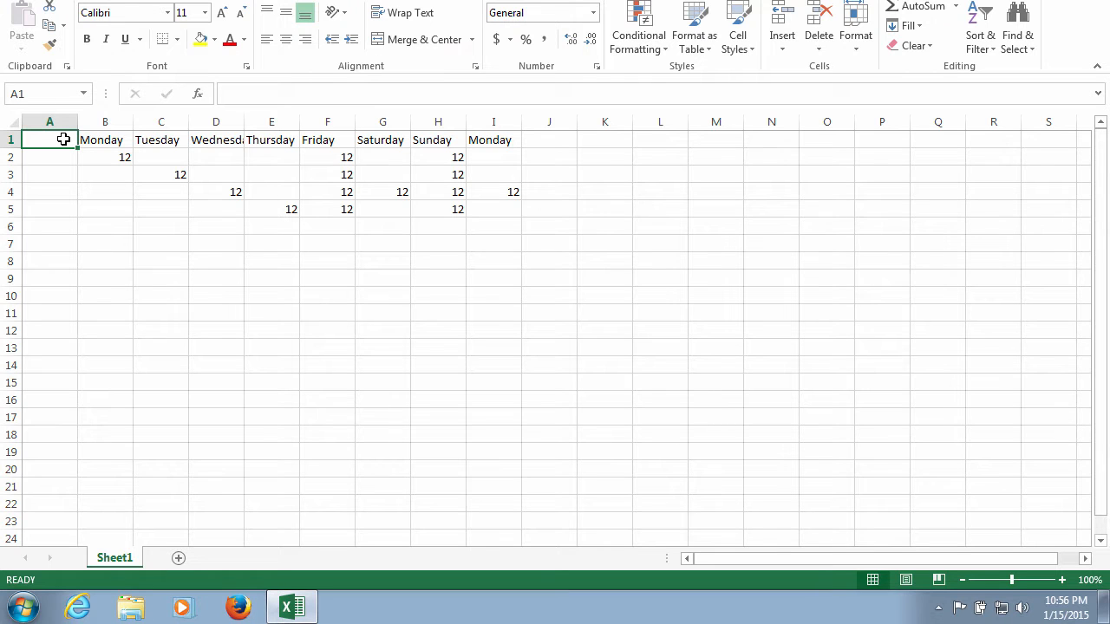
{"action": "type", "text": "ITEMS"}
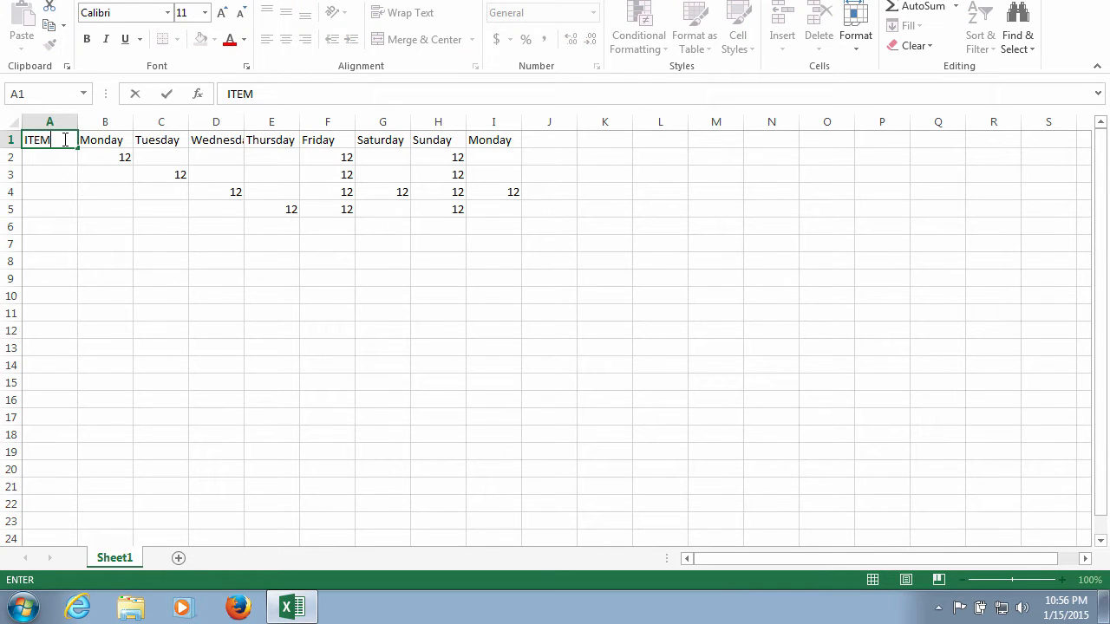
- List Textbooks, Final, Exam and Homework in cells A2 to A5, and select the whole of column A
{"action": "left_click", "coordinate": [62, 162]}
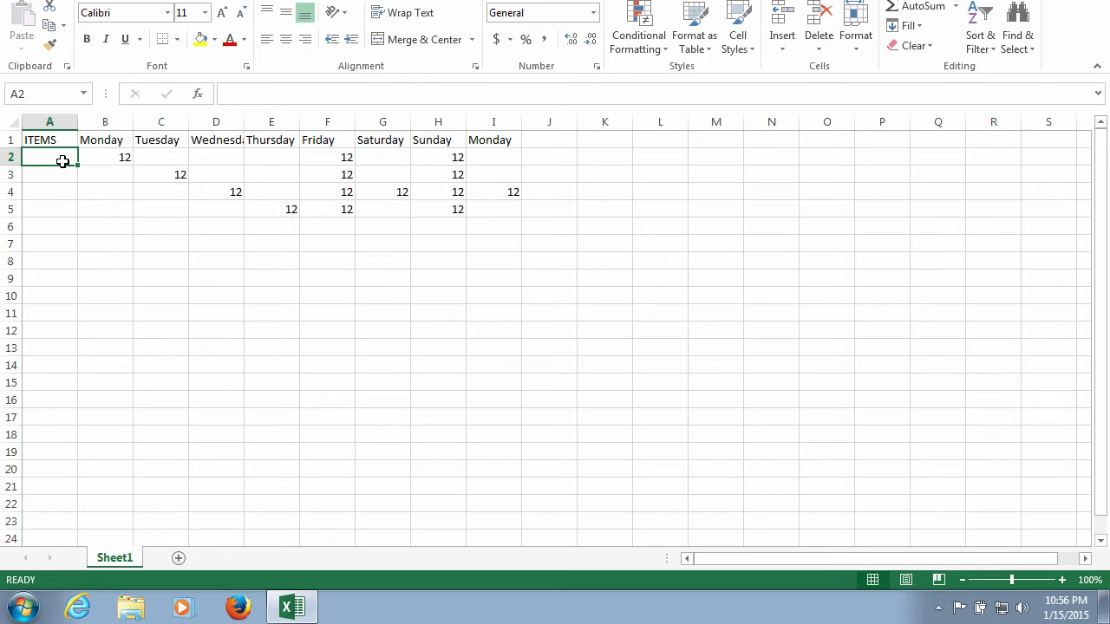
{"action": "type", "text": "T"}
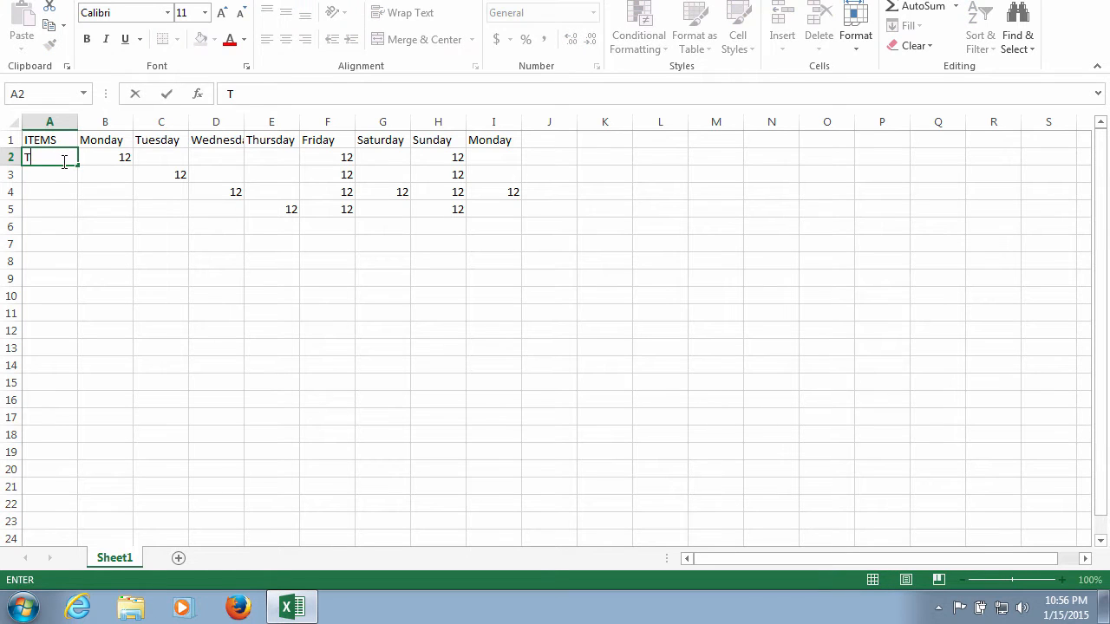
{"action": "type", "text": "extbooks"}
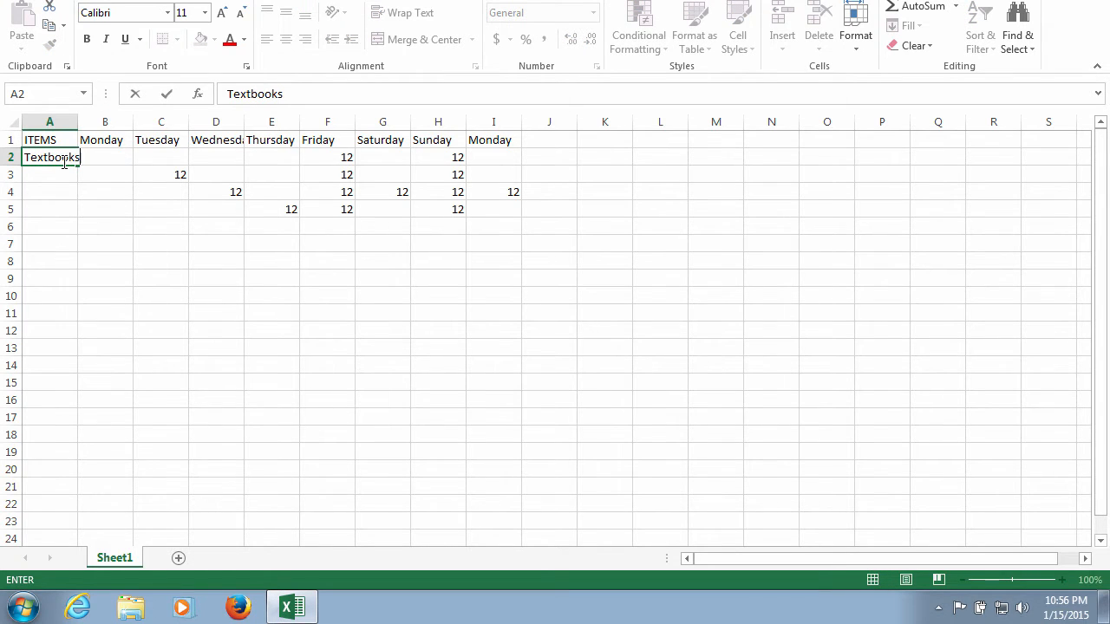
{"action": "left_click", "coordinate": [62, 174]}
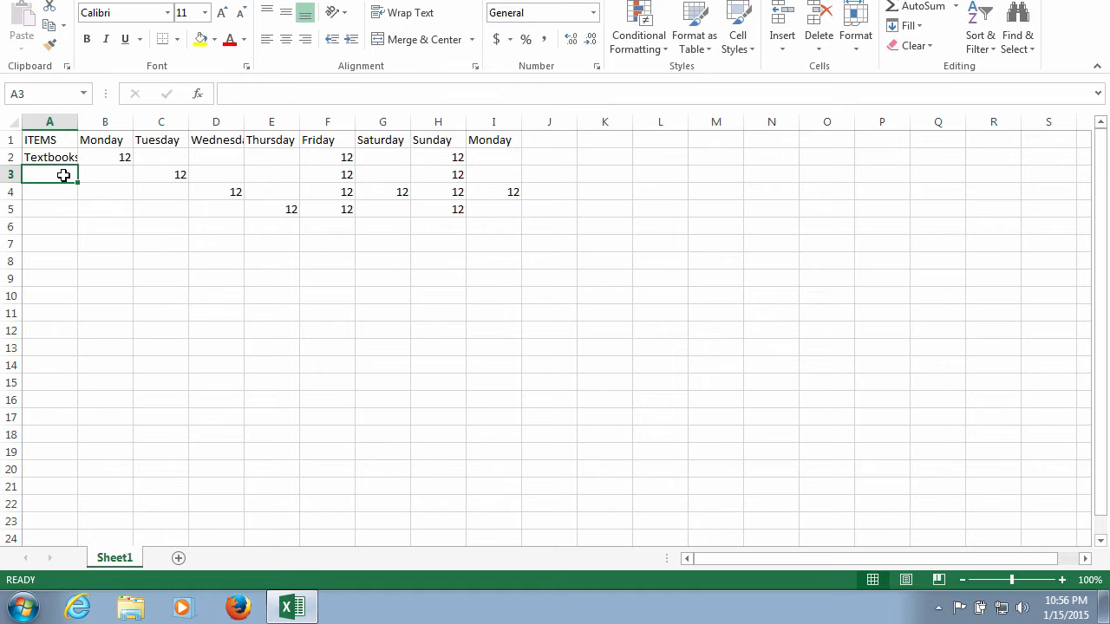
{"action": "type", "text": "Final"}
{"action": "key", "text": "Return"}
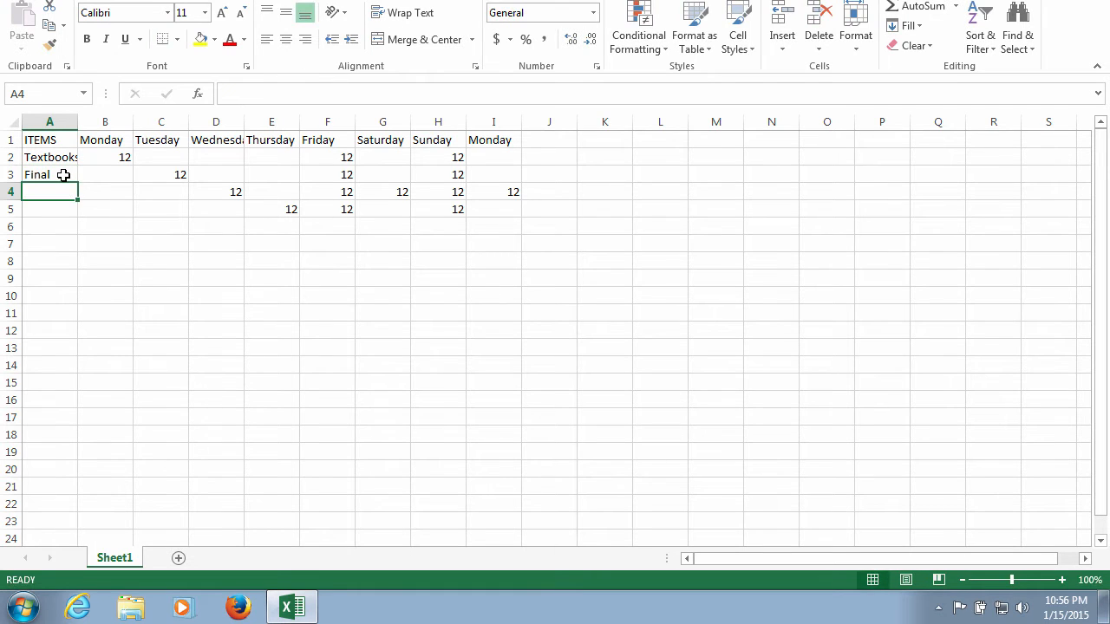
{"action": "type", "text": "Exam"}
{"action": "key", "text": "Return"}
{"action": "type", "text": "H"}
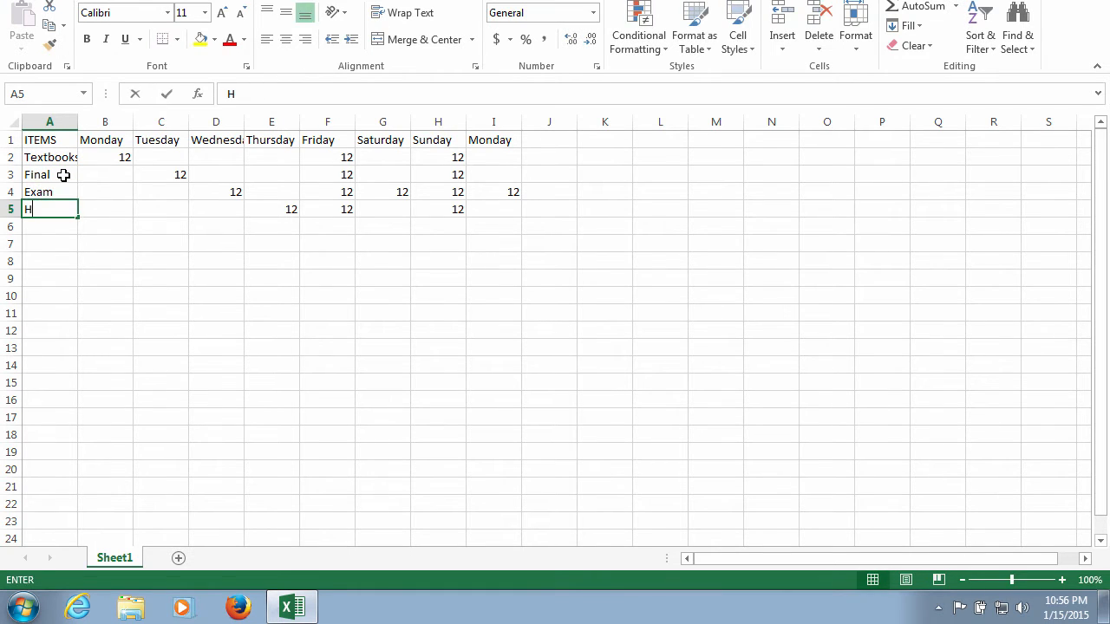
{"action": "type", "text": "omework"}
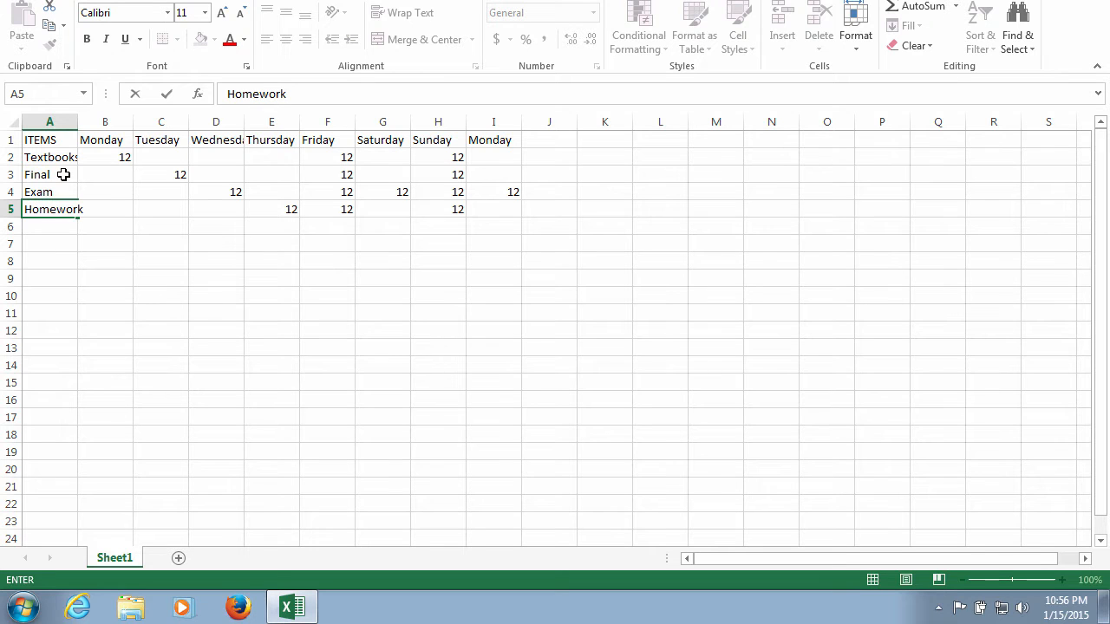
{"action": "left_click", "coordinate": [55, 125]}
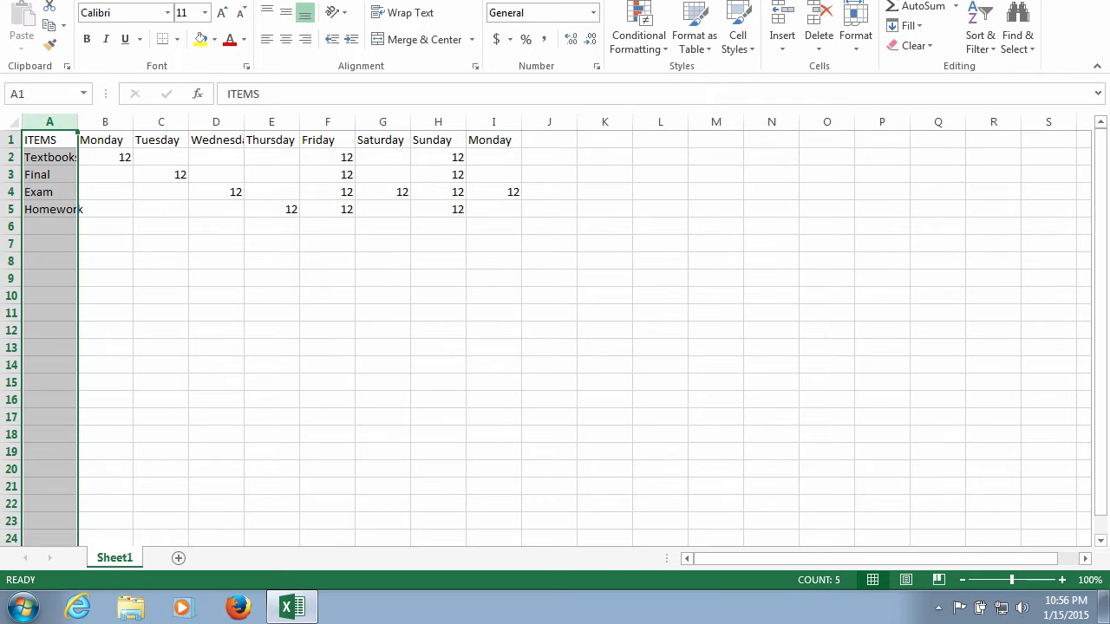
{"action": "left_click", "coordinate": [117, 1]}
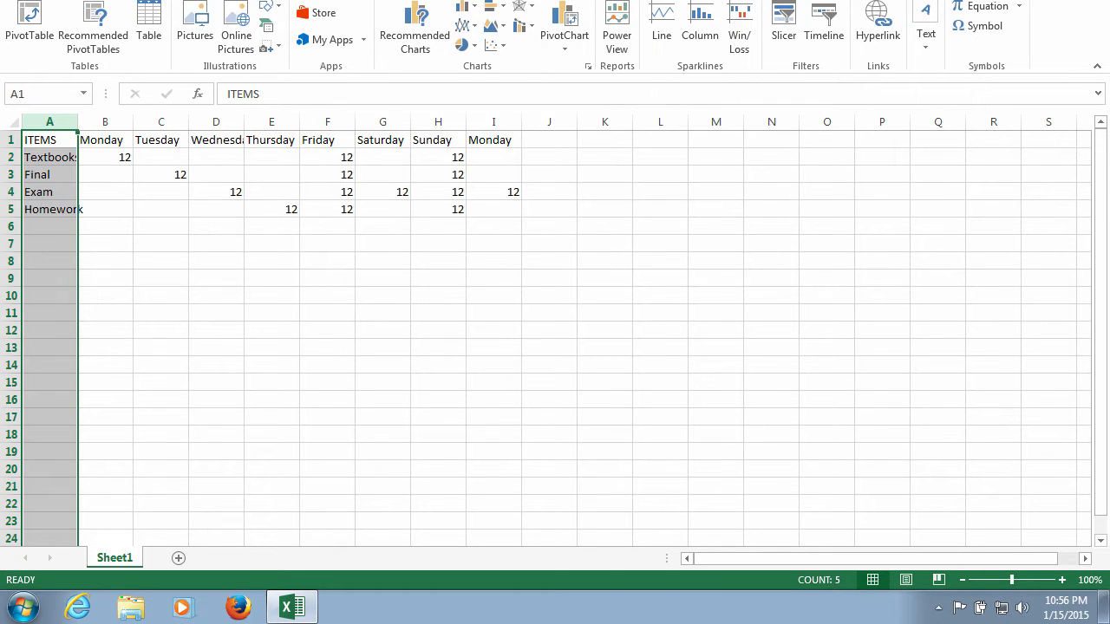
{"action": "left_click", "coordinate": [178, 1]}
{"action": "left_click", "coordinate": [250, 0]}
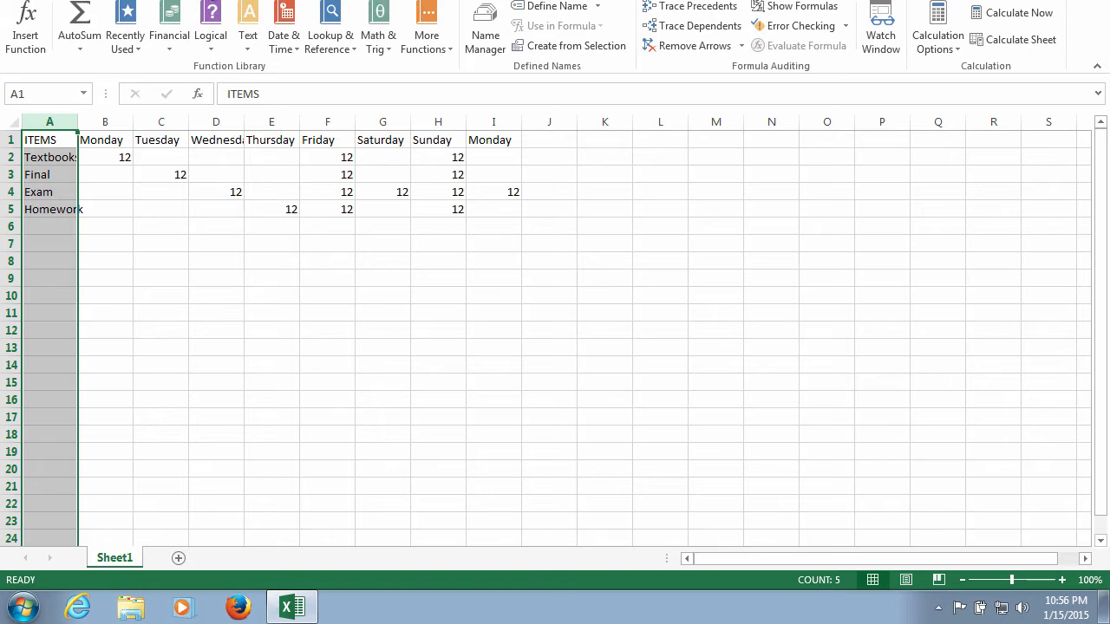
{"action": "left_click", "coordinate": [69, 1]}
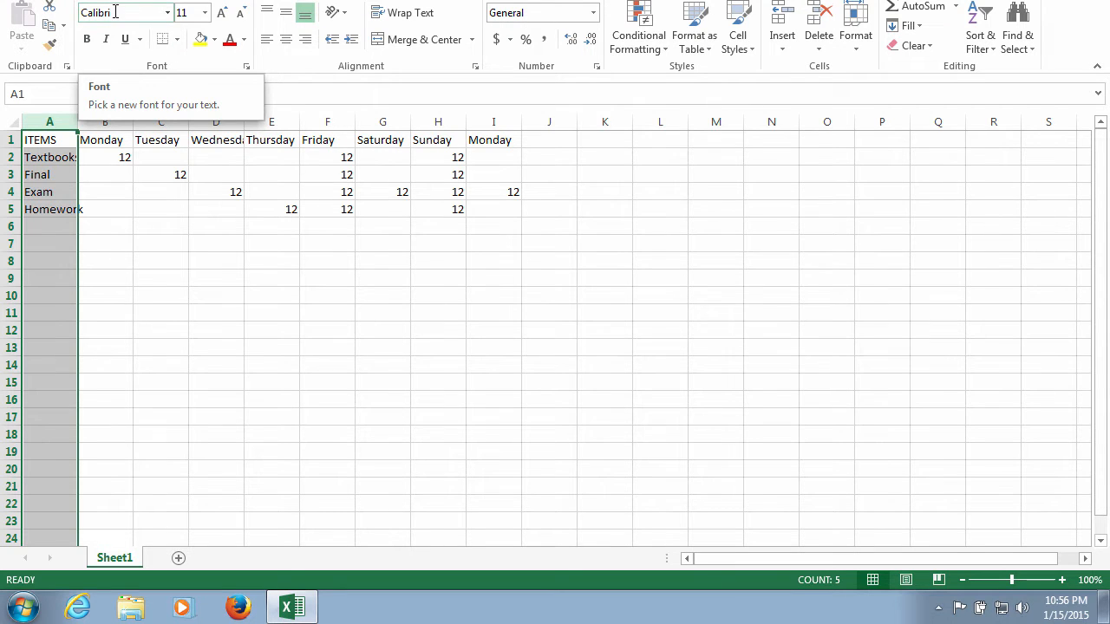
- Format the text in column A as Times New Roman at size 20
{"action": "left_click", "coordinate": [170, 14]}
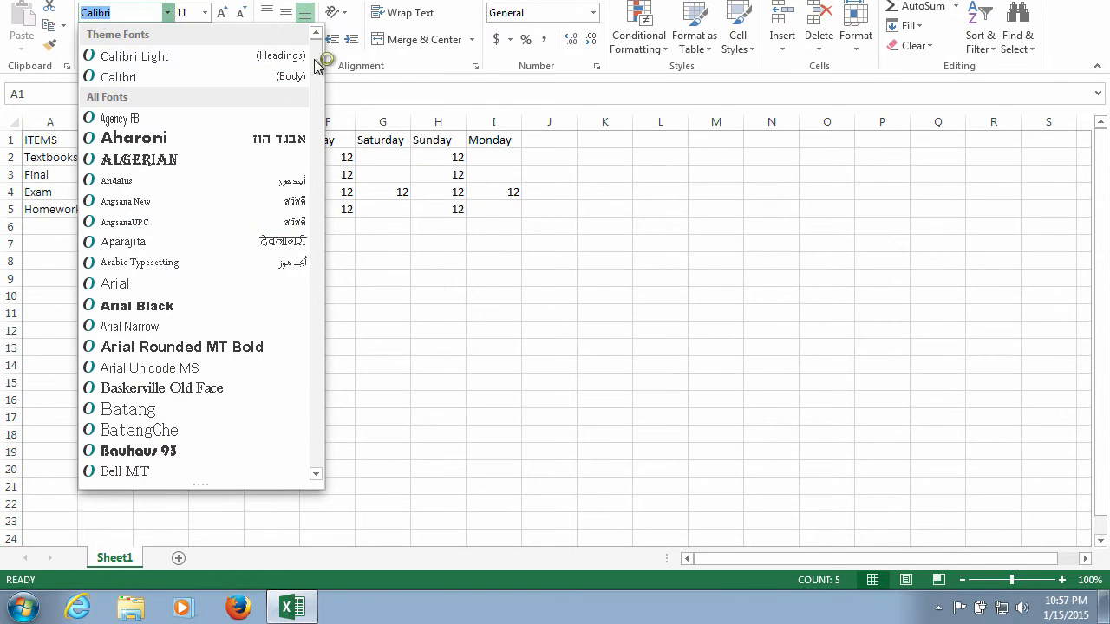
{"action": "scroll", "coordinate": [298, 199], "scroll_direction": "down", "scroll_amount": 20}
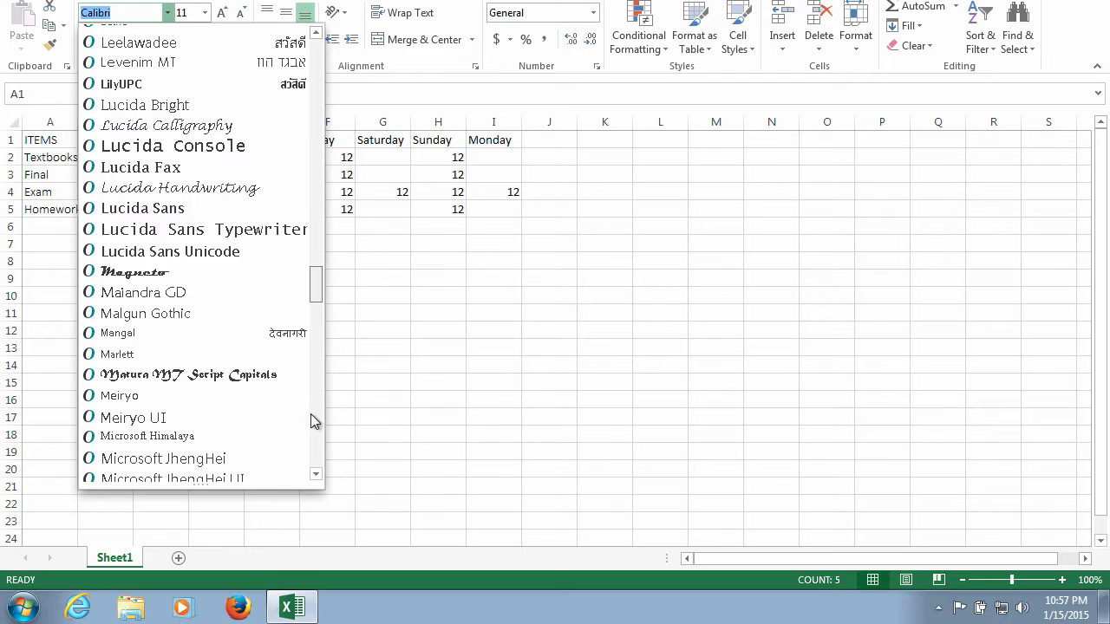
{"action": "scroll", "coordinate": [317, 475], "scroll_direction": "down", "scroll_amount": 20}
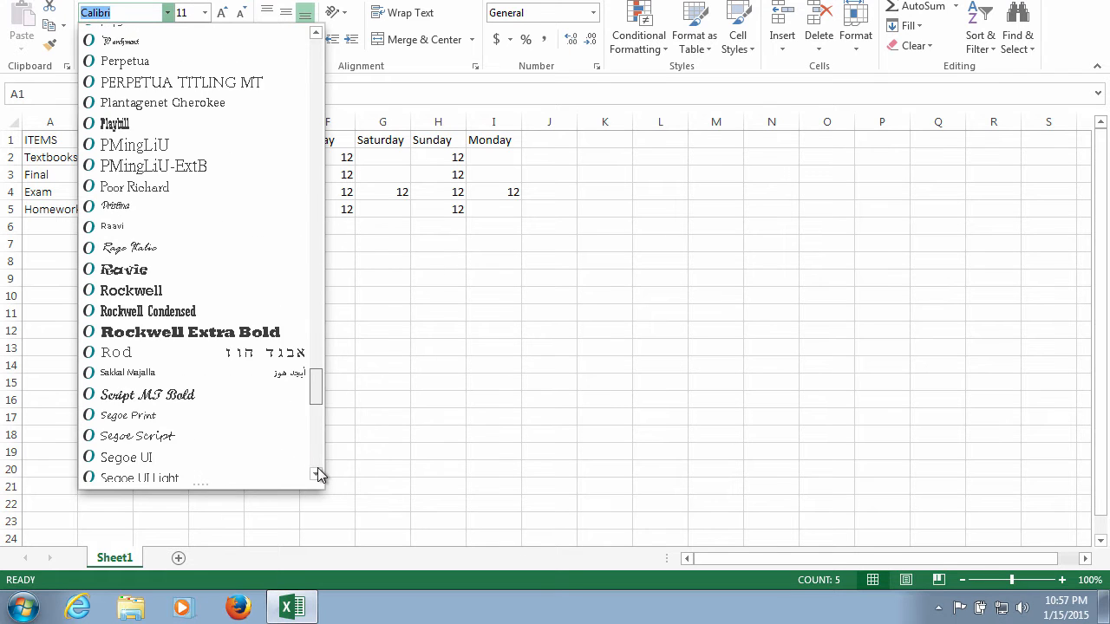
{"action": "scroll", "coordinate": [265, 265], "scroll_direction": "down", "scroll_amount": 15}
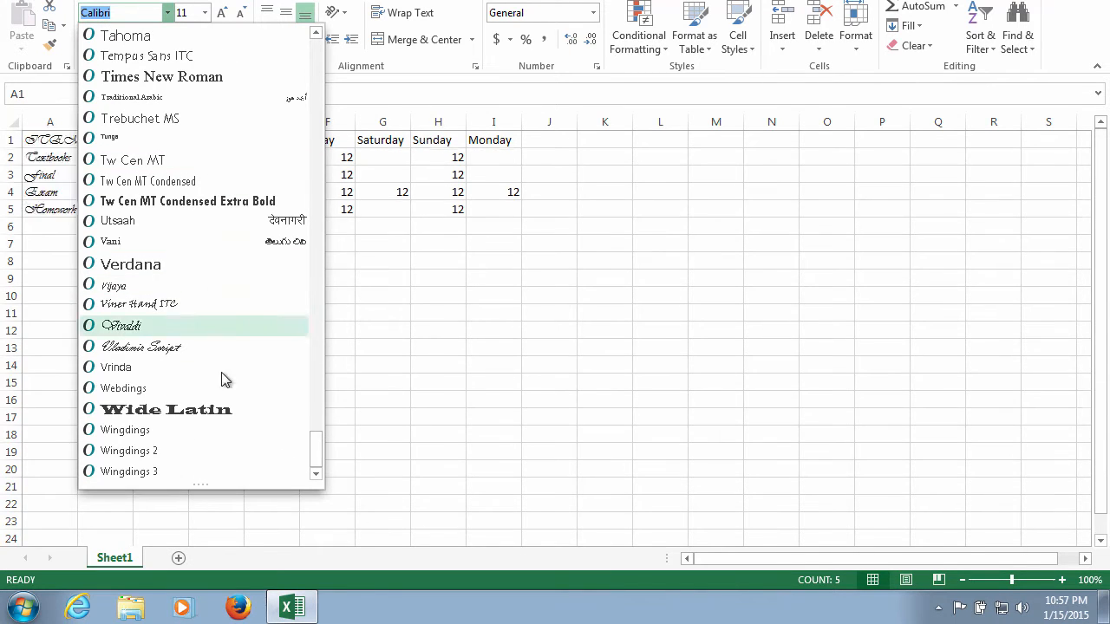
{"action": "left_click", "coordinate": [221, 77]}
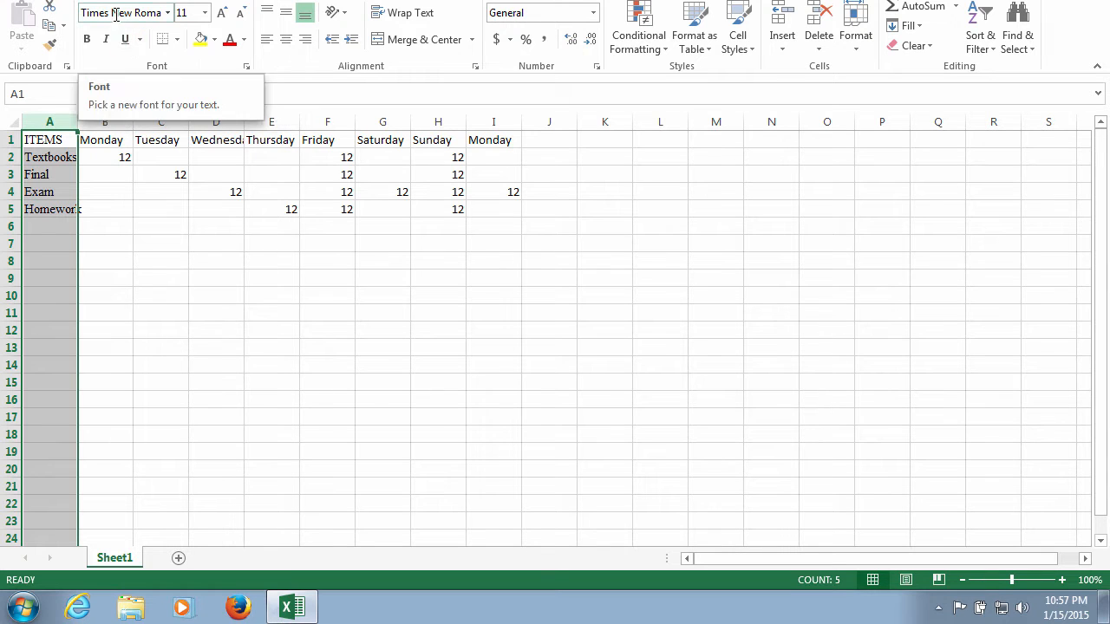
{"action": "left_click", "coordinate": [204, 12]}
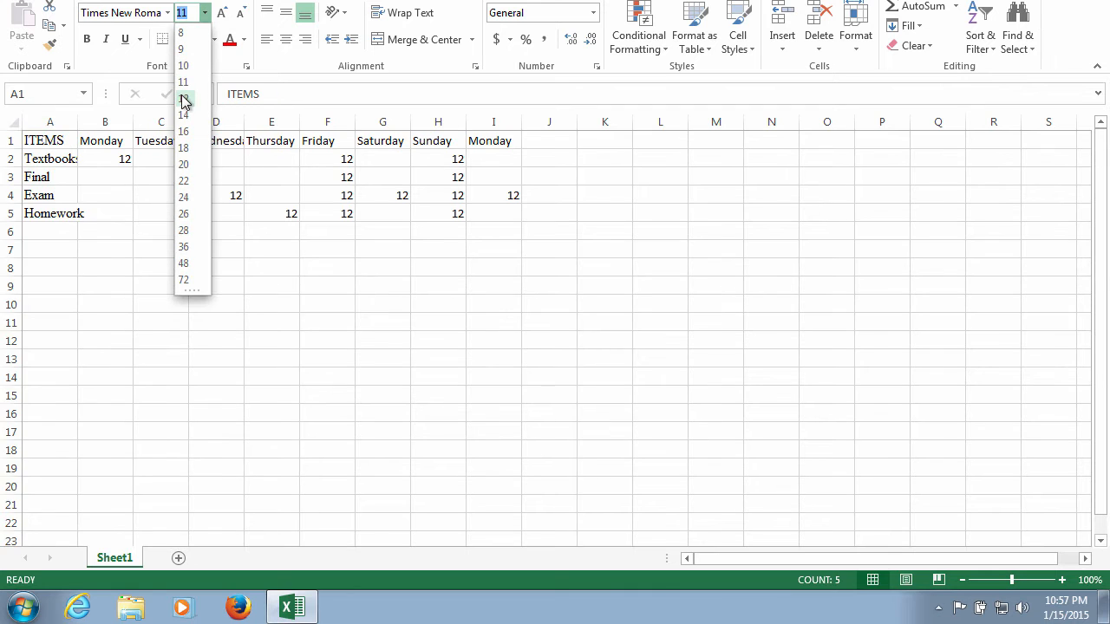
{"action": "left_click", "coordinate": [184, 164]}
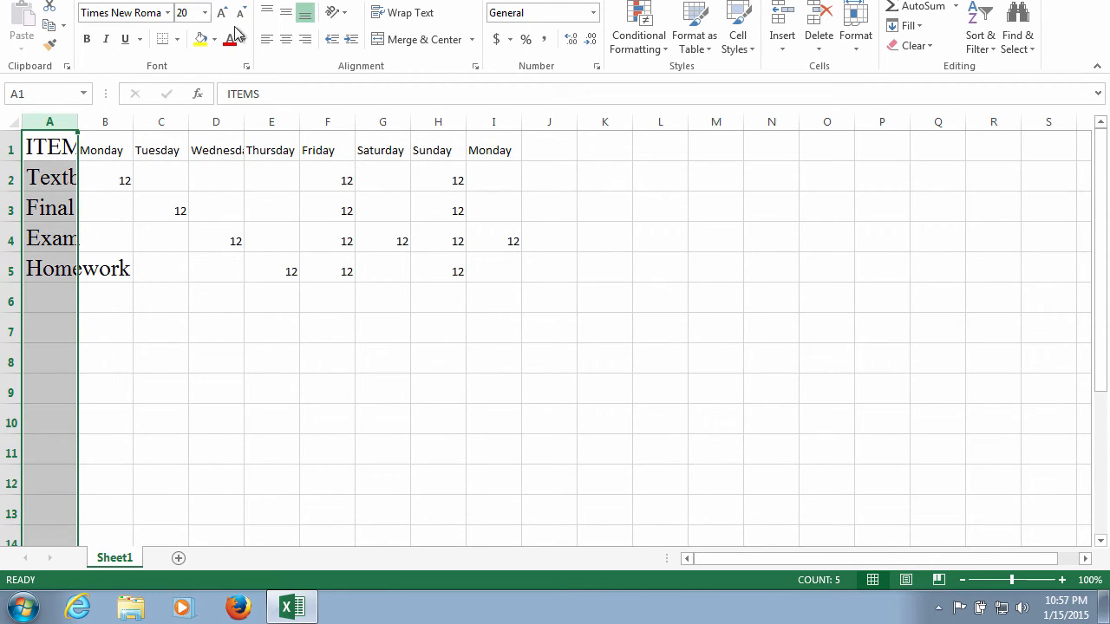
- Make the text in column A bold and left-aligned
{"action": "left_click", "coordinate": [87, 44]}
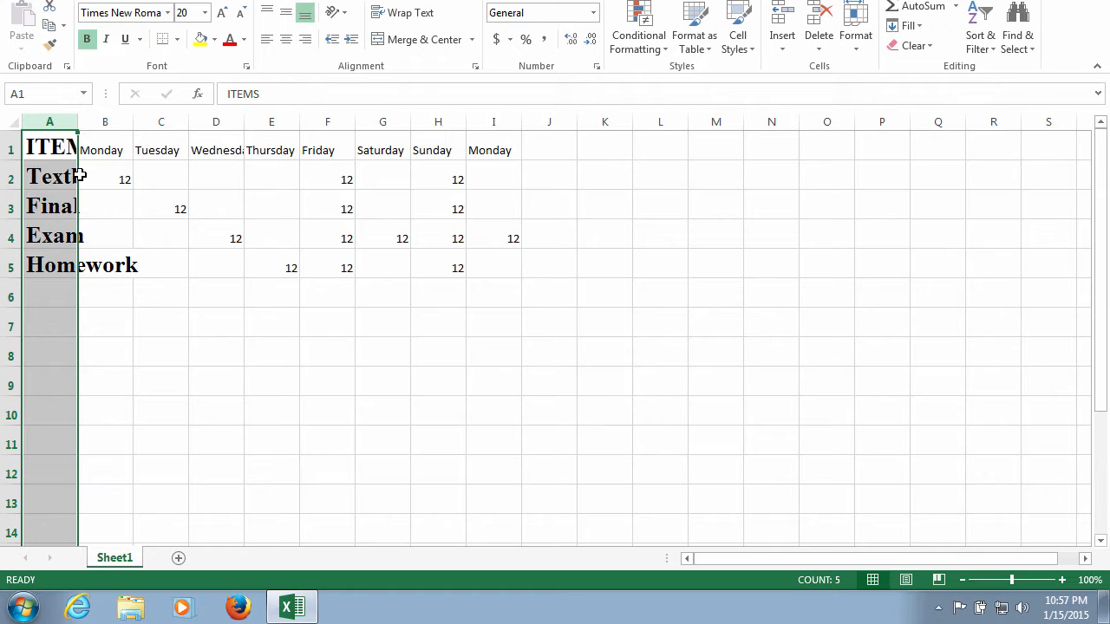
{"action": "left_click", "coordinate": [268, 41]}
- Center the weekday headings in cells B1 to I1 and make them bold
{"action": "left_click_drag", "start_coordinate": [104, 150], "coordinate": [472, 150]}
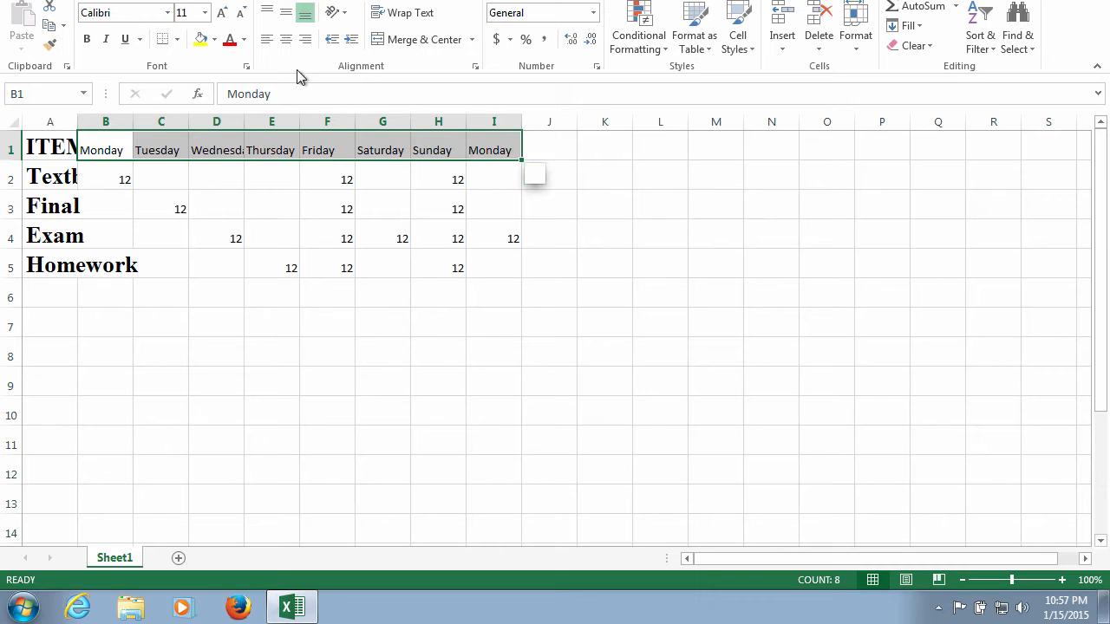
{"action": "left_click", "coordinate": [292, 46]}
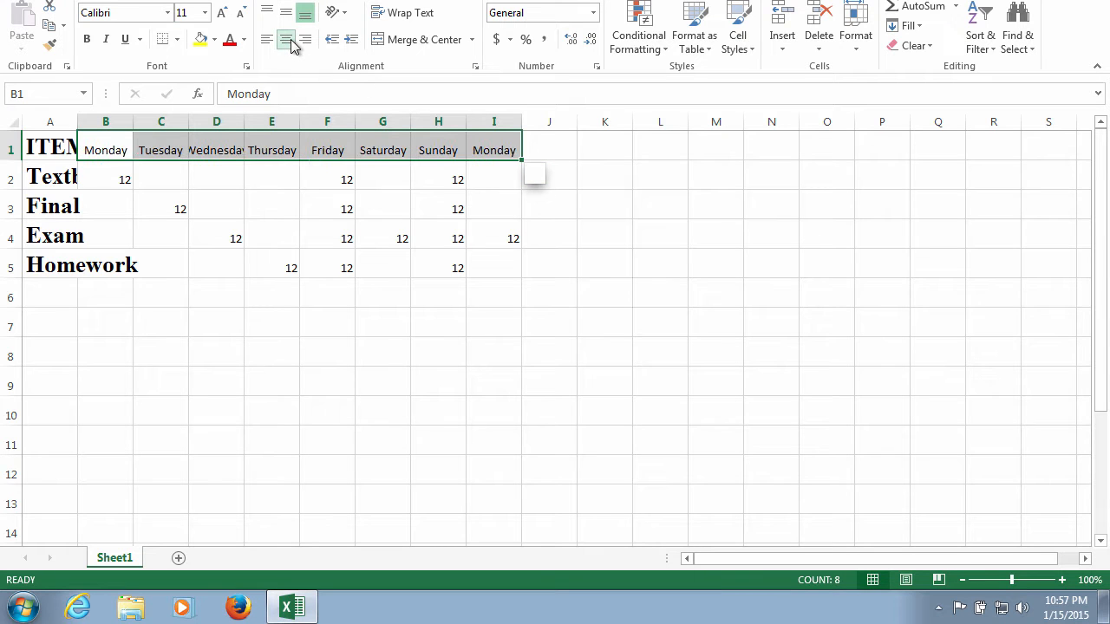
{"action": "left_click", "coordinate": [92, 41]}
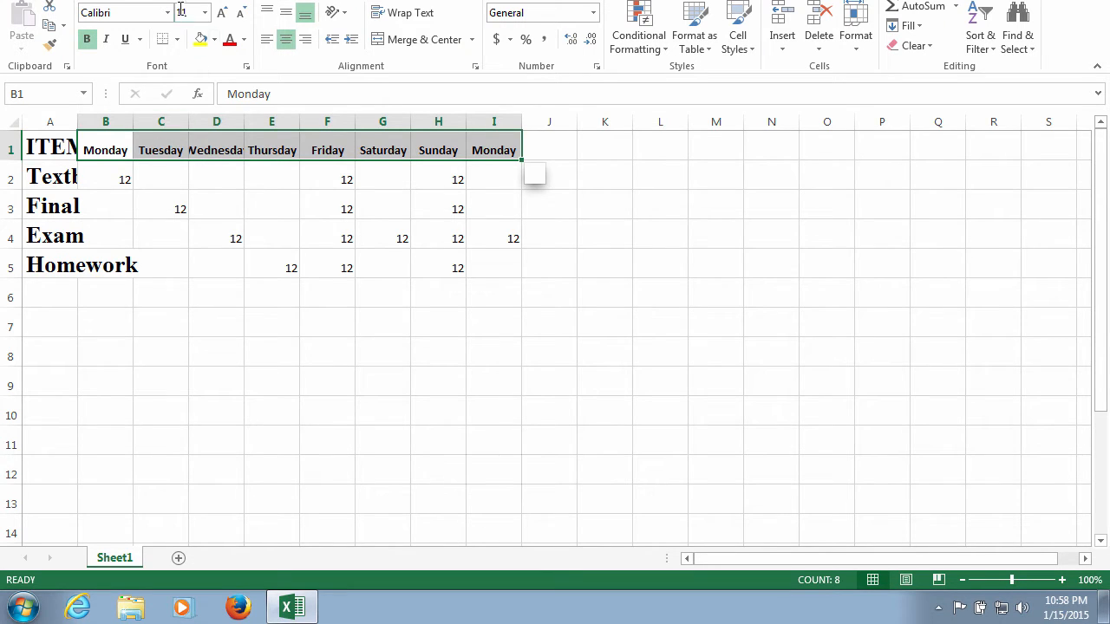
- Open the cell formatting for the weekday headings, try the Number, Currency and Accounting categories, and choose the Fraction number format
{"action": "right_click", "coordinate": [159, 154]}
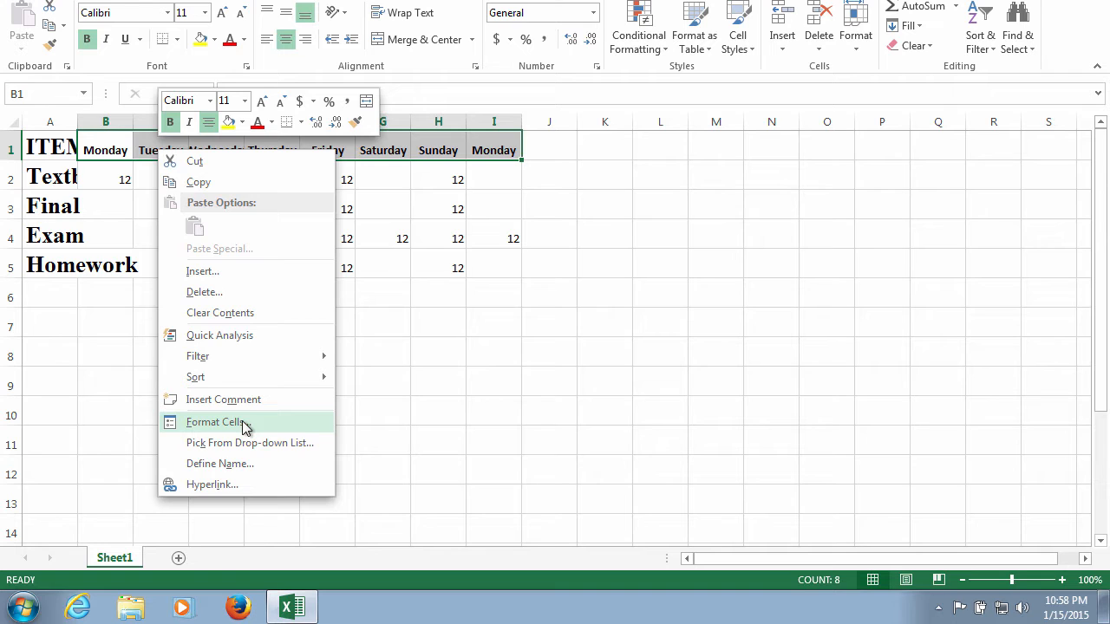
{"action": "left_click", "coordinate": [215, 422]}
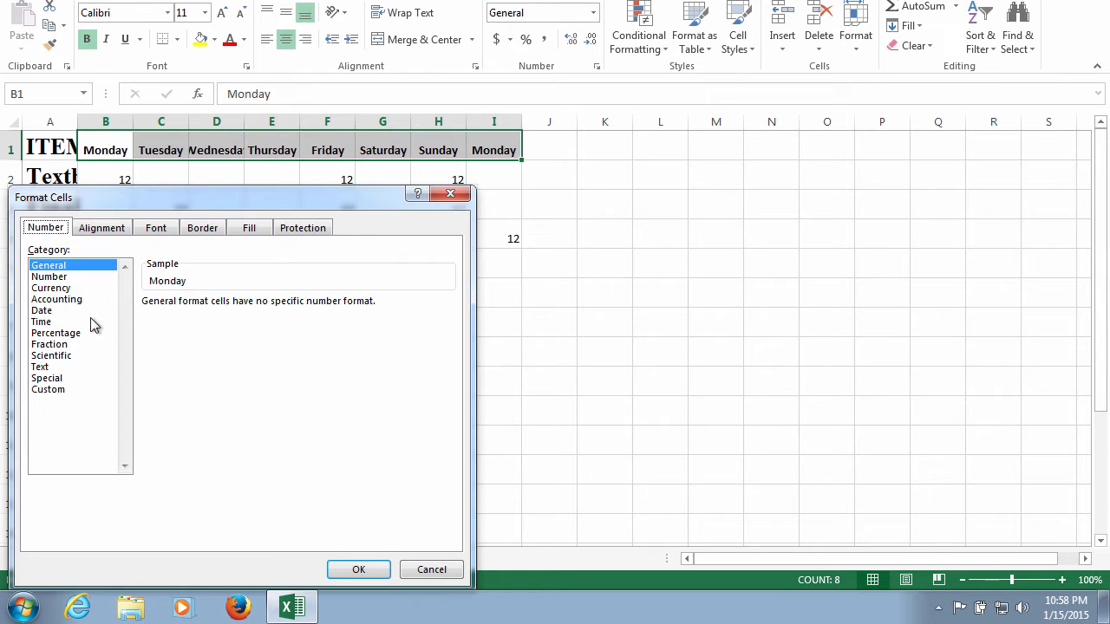
{"action": "left_click", "coordinate": [68, 278]}
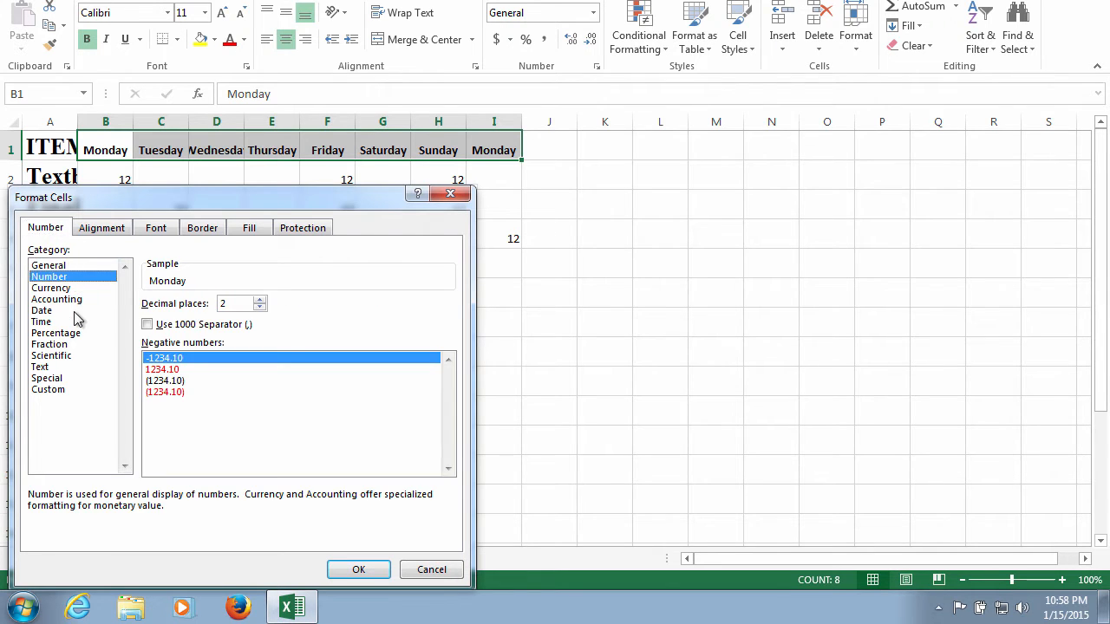
{"action": "left_click", "coordinate": [73, 288]}
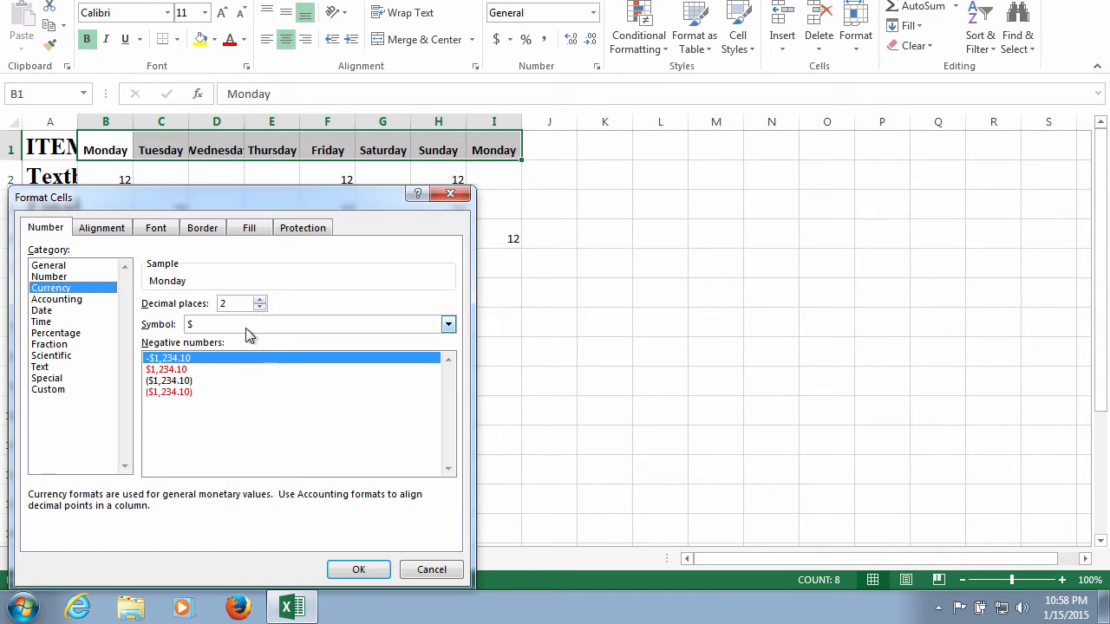
{"action": "left_click", "coordinate": [449, 324]}
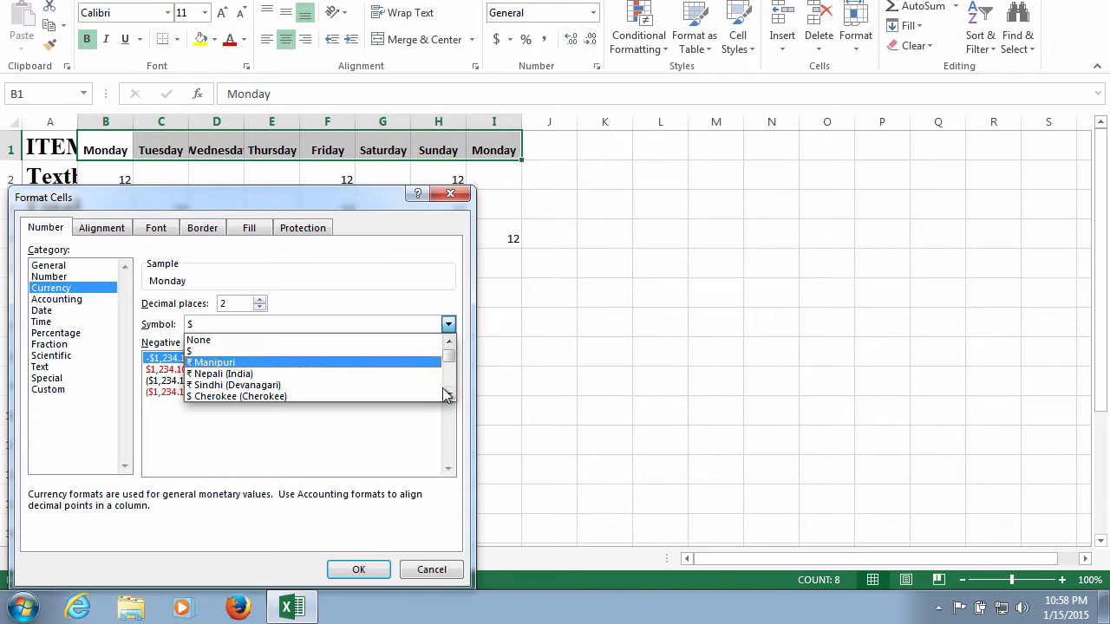
{"action": "left_click_drag", "start_coordinate": [449, 357], "coordinate": [447, 349]}
{"action": "left_click", "coordinate": [308, 351]}
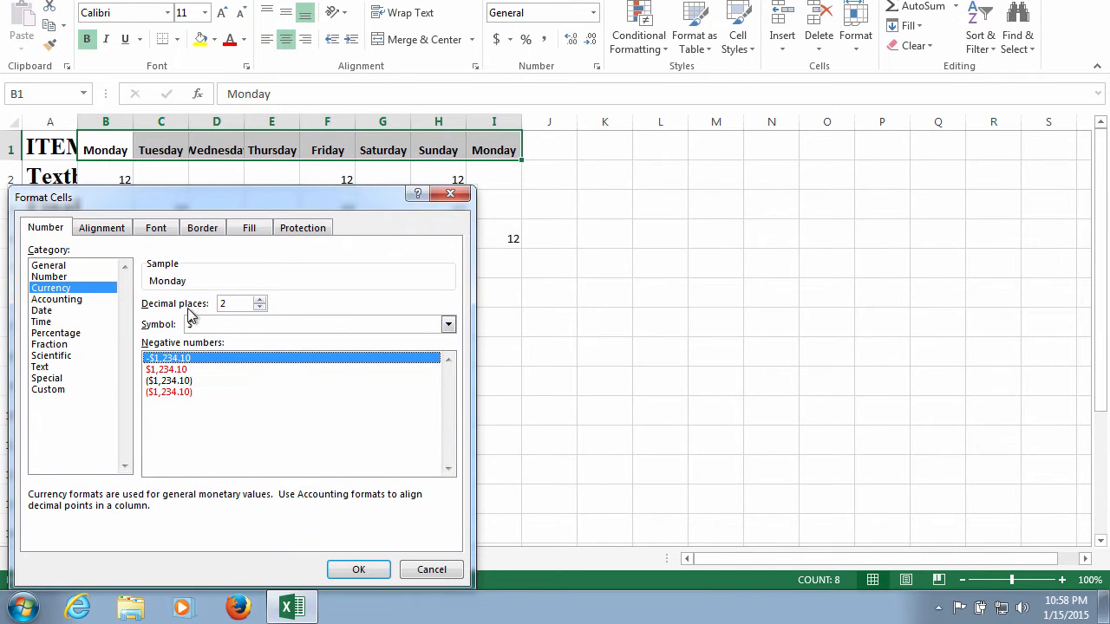
{"action": "left_click", "coordinate": [183, 368]}
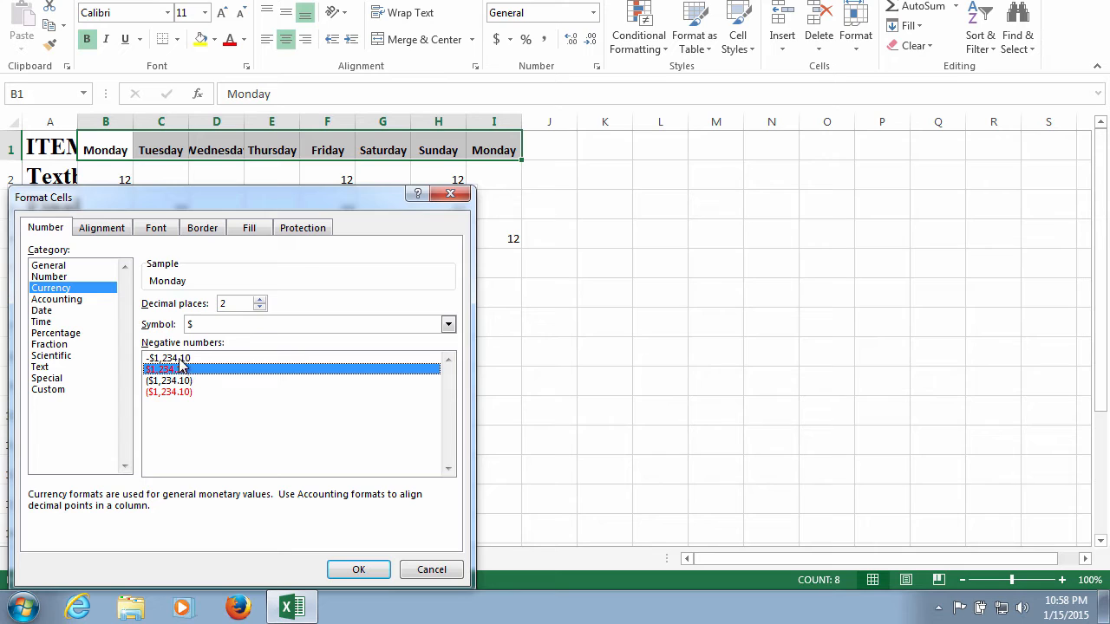
{"action": "left_click", "coordinate": [190, 391]}
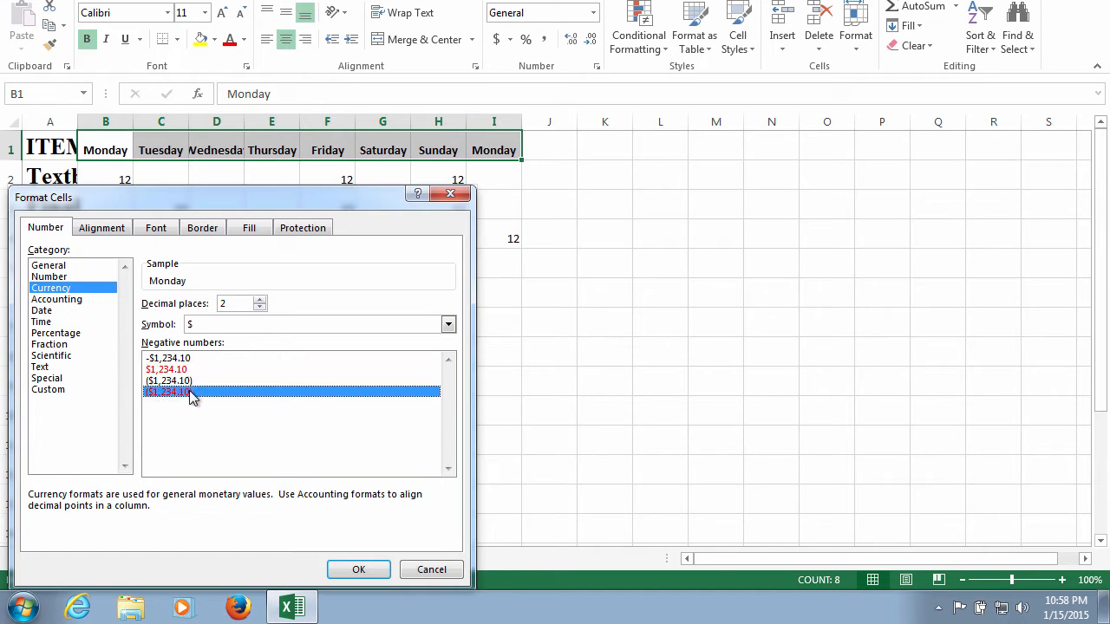
{"action": "left_click", "coordinate": [63, 299]}
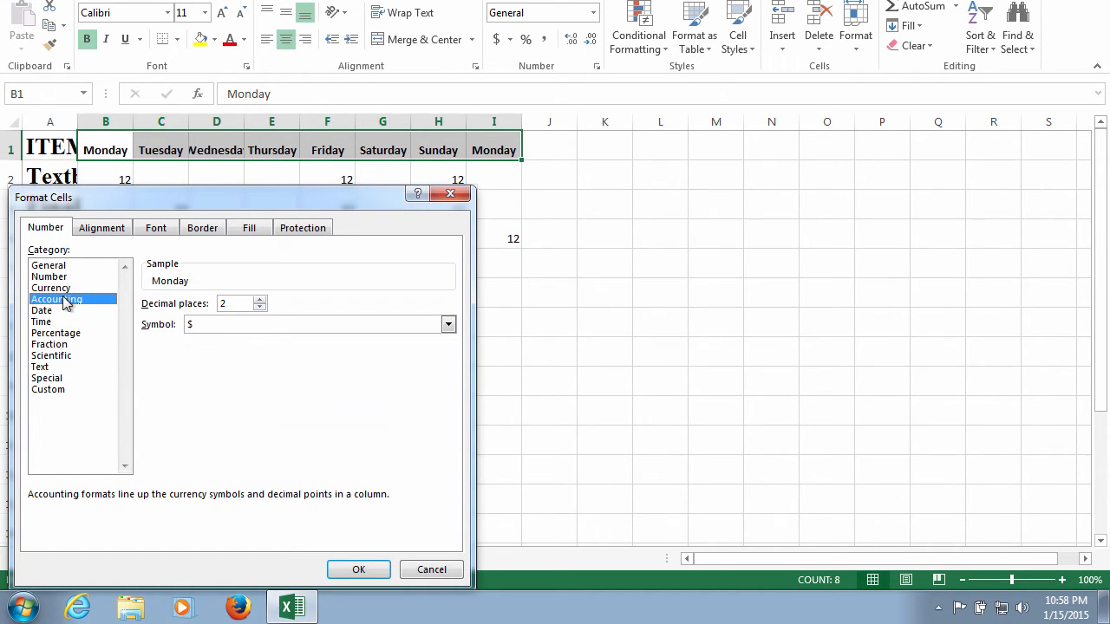
{"action": "left_click", "coordinate": [61, 347]}
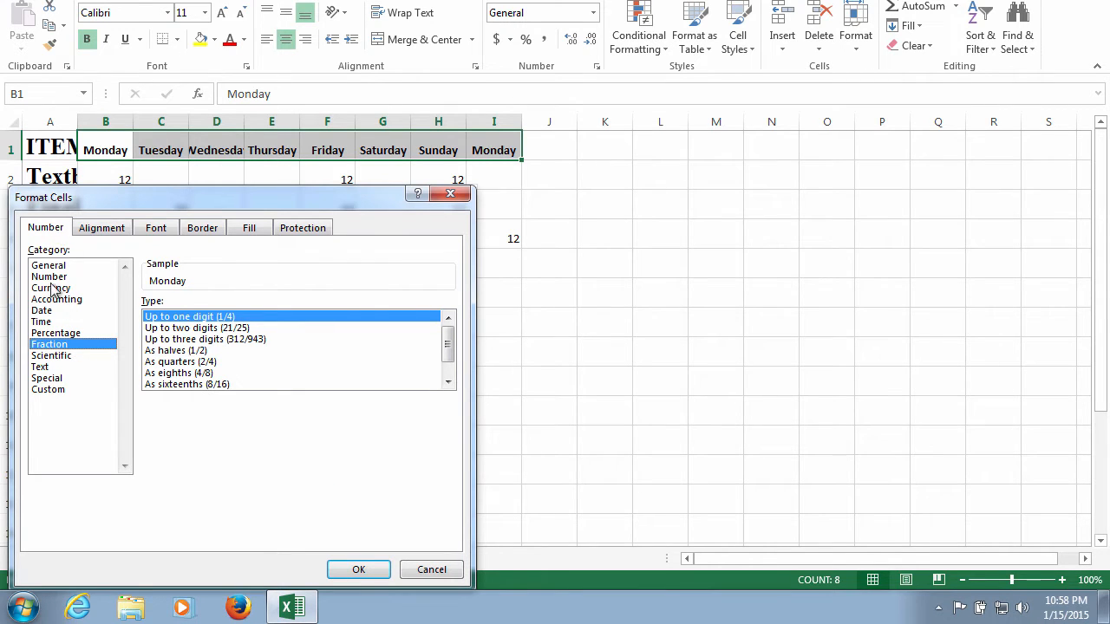
- Set the text orientation of the weekday headings to 45 degrees
{"action": "left_click", "coordinate": [110, 228]}
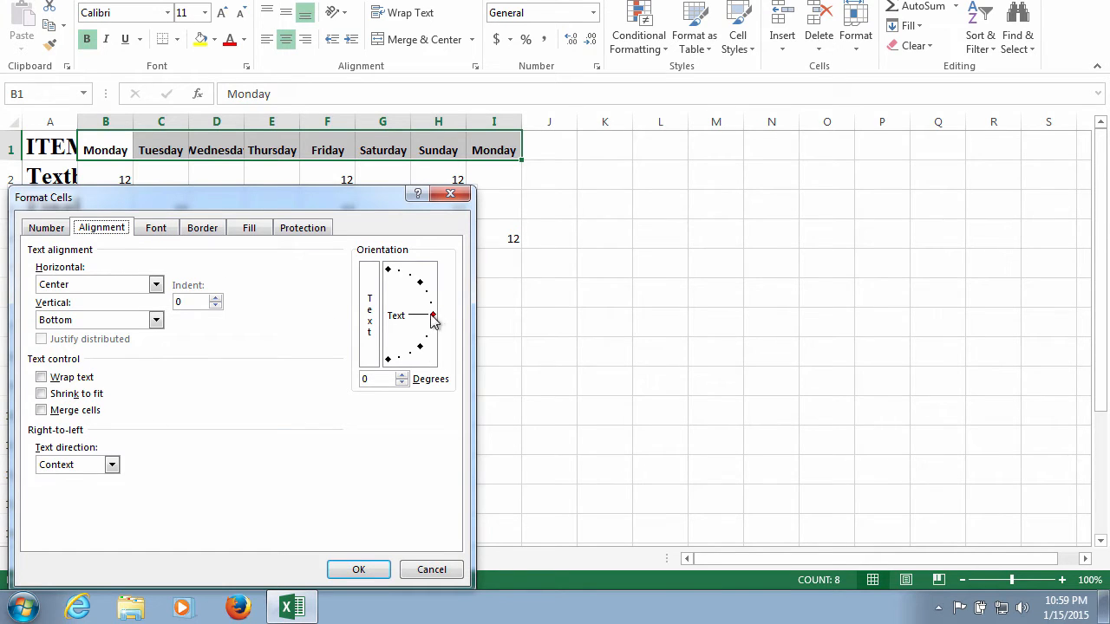
{"action": "mouse_move", "coordinate": [434, 321]}
{"action": "left_mouse_down"}
{"action": "mouse_move", "coordinate": [427, 272]}
{"action": "mouse_move", "coordinate": [428, 282]}
{"action": "left_mouse_up"}
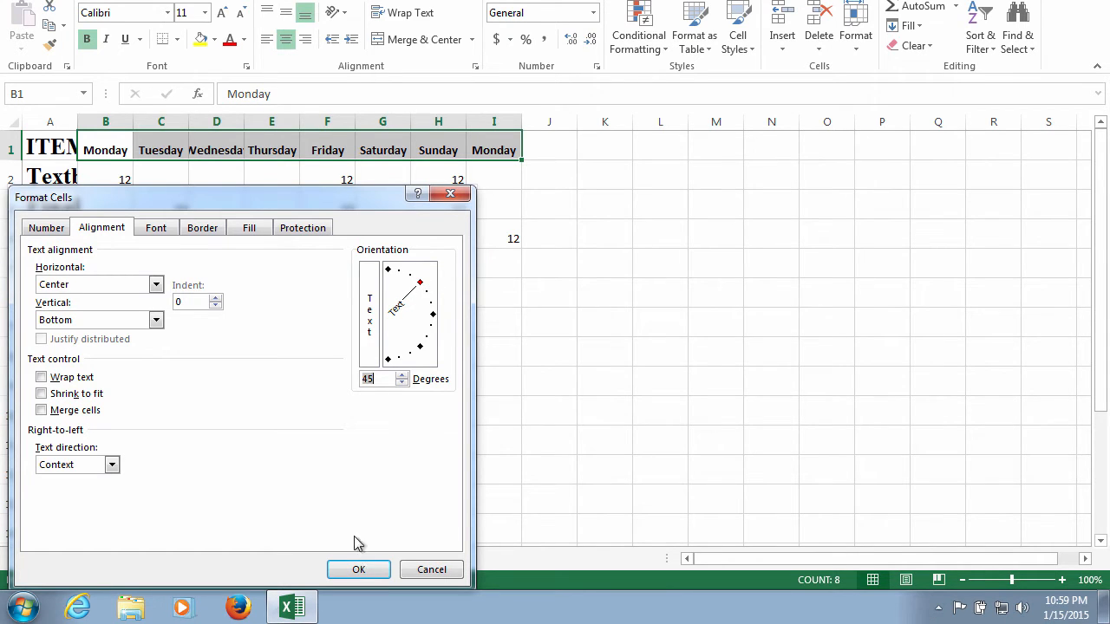
{"action": "left_click", "coordinate": [172, 230]}
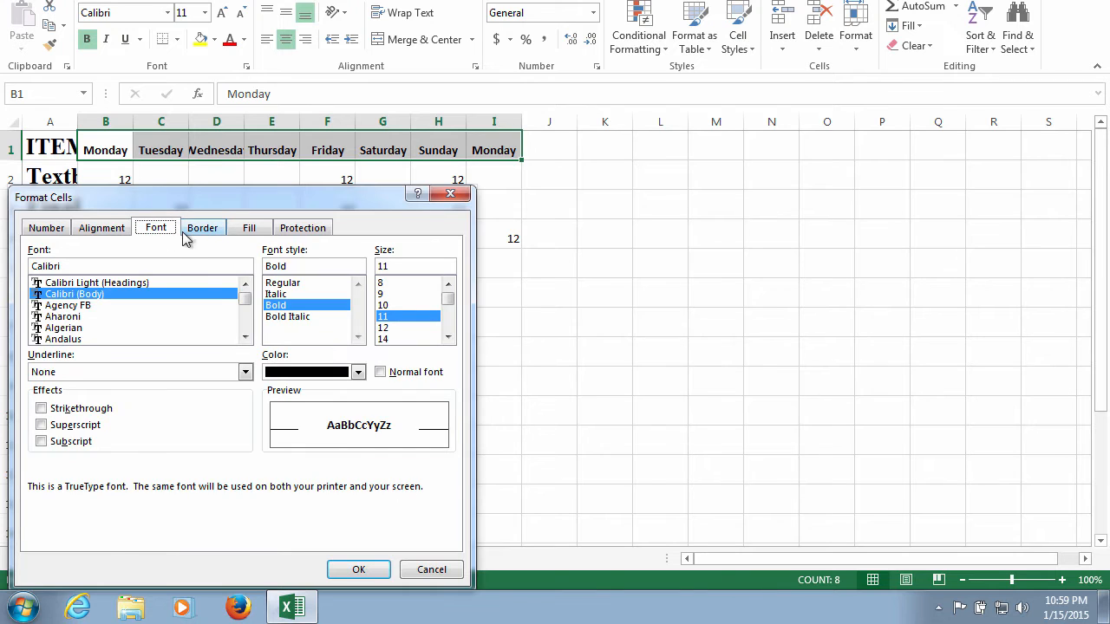
- Add thin solid borders along the bottom, left, top and right outer edges of the weekday heading range
{"action": "left_click", "coordinate": [204, 231]}
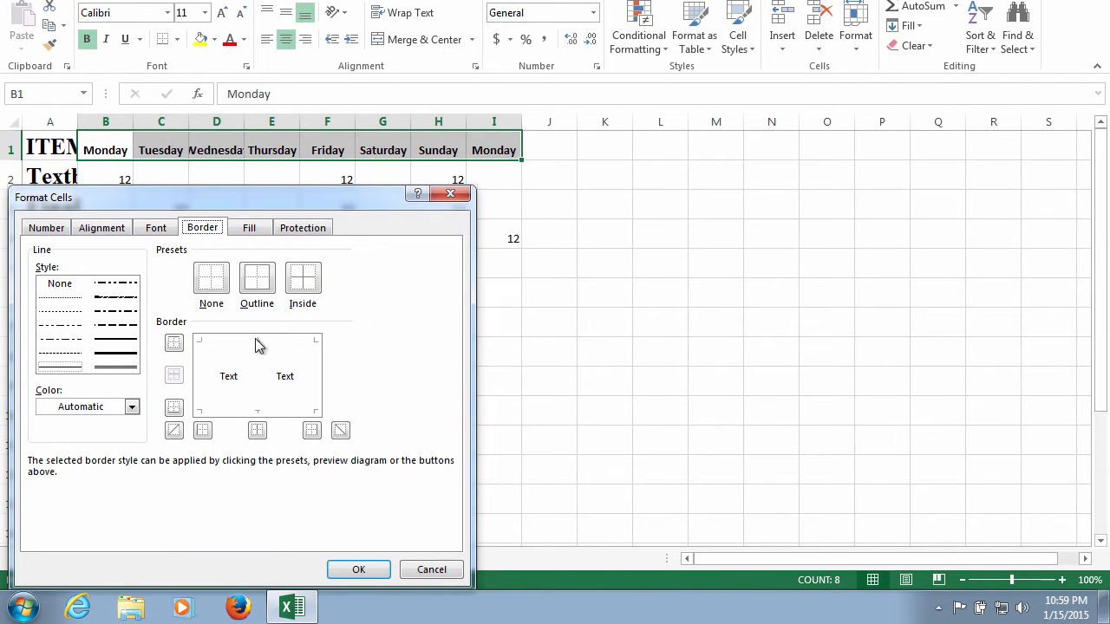
{"action": "left_click", "coordinate": [254, 412]}
{"action": "left_click", "coordinate": [234, 387]}
{"action": "left_click", "coordinate": [235, 411]}
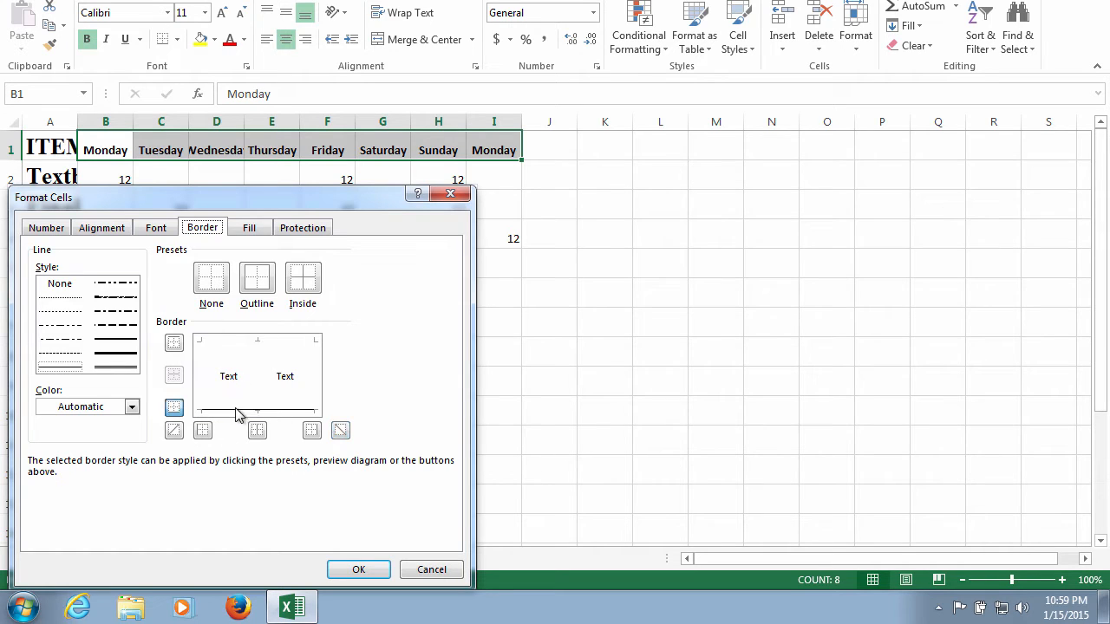
{"action": "left_click", "coordinate": [210, 350]}
{"action": "left_click", "coordinate": [262, 347]}
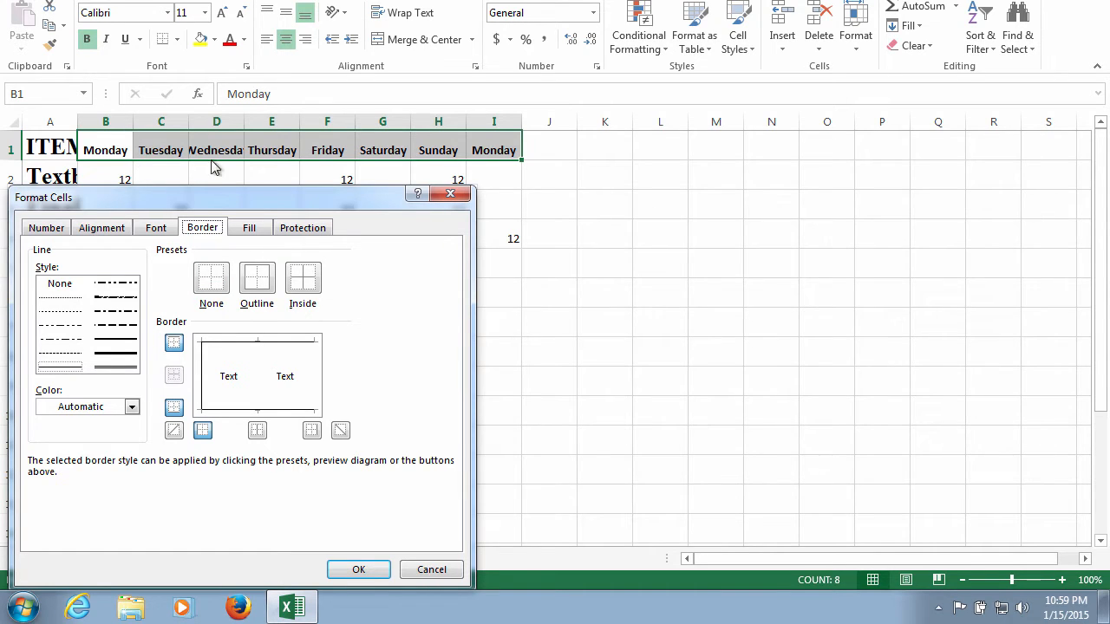
{"action": "left_click", "coordinate": [312, 371]}
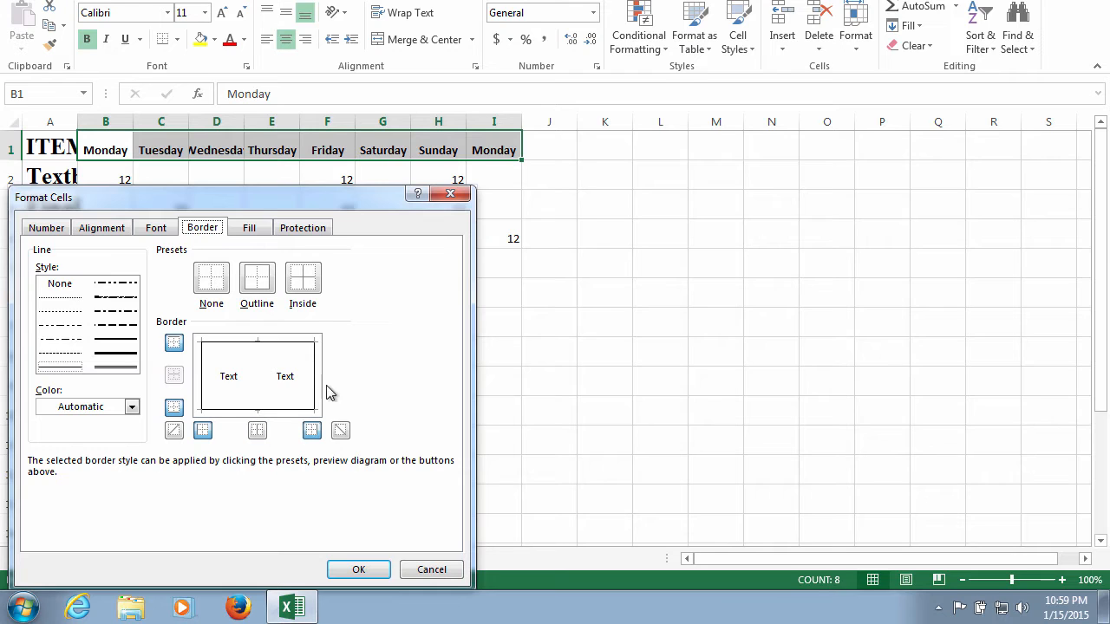
- Give the weekday headings a light blue background fill, check the protection options, and apply the cell formatting
{"action": "left_click", "coordinate": [254, 228]}
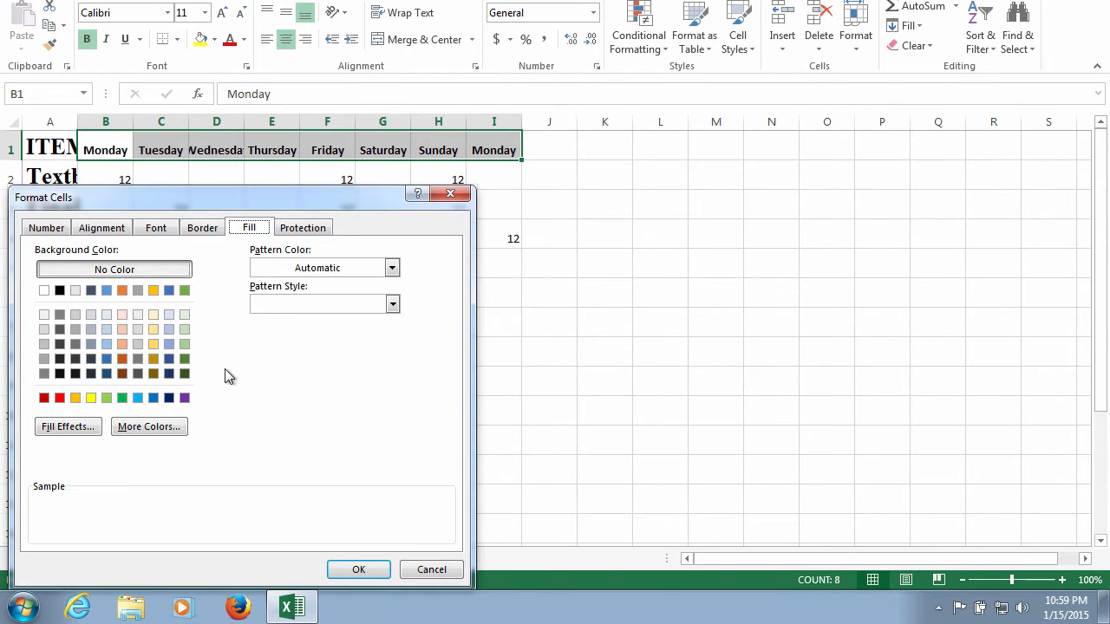
{"action": "left_click", "coordinate": [106, 315]}
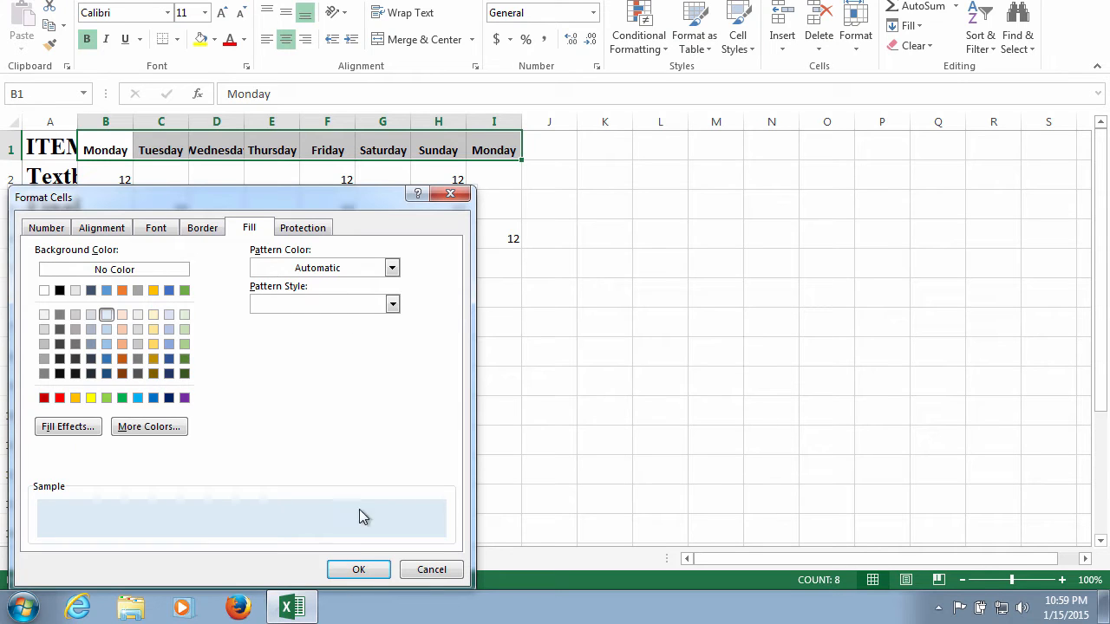
{"action": "left_click", "coordinate": [303, 229]}
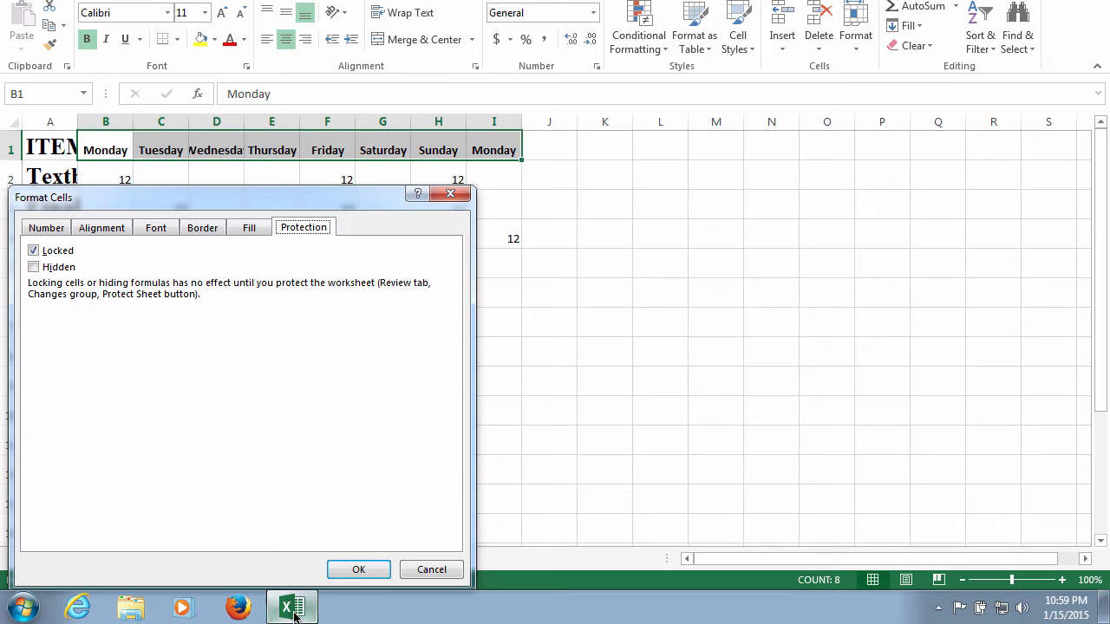
{"action": "left_click", "coordinate": [357, 570]}
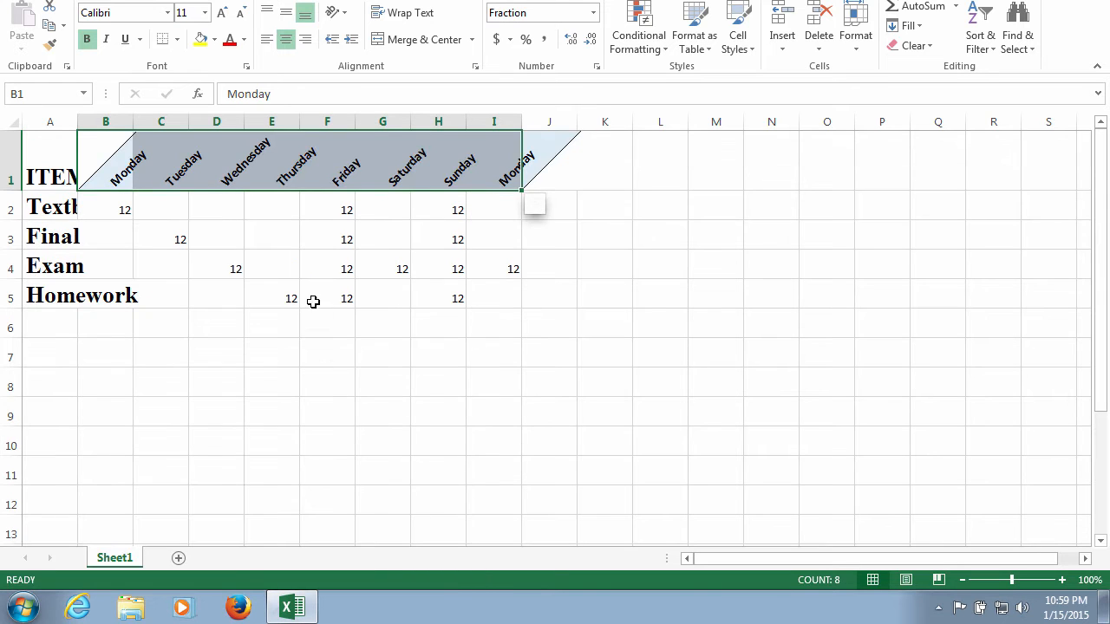
{"action": "left_click", "coordinate": [423, 168]}
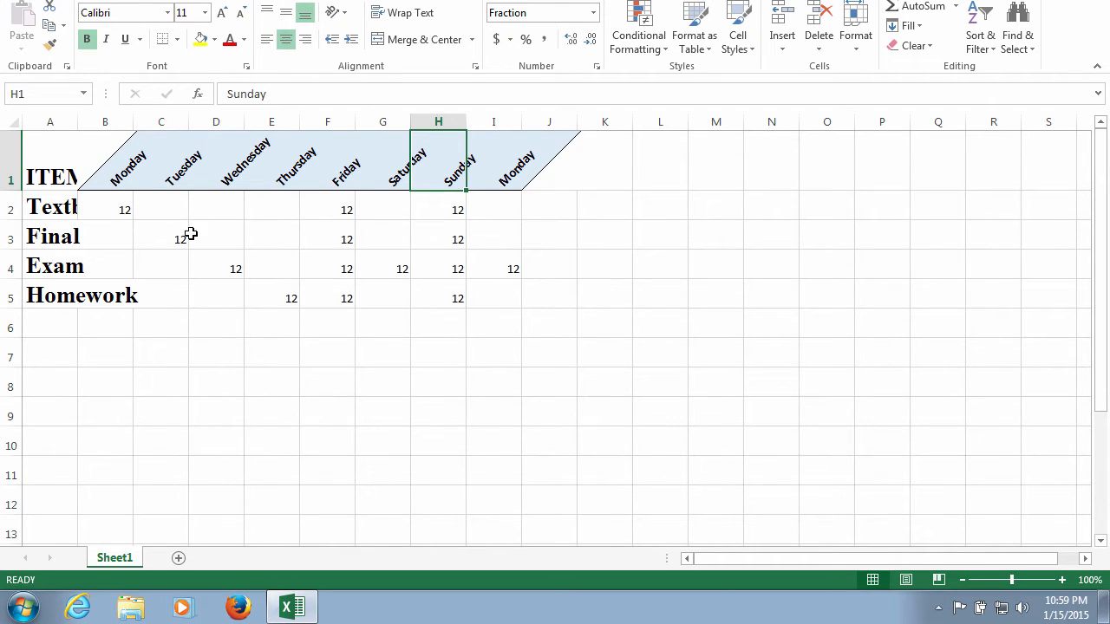
- Enter 50 in cells C2 to E2 of the Textbooks row all at once
{"action": "left_click_drag", "start_coordinate": [166, 207], "coordinate": [275, 215]}
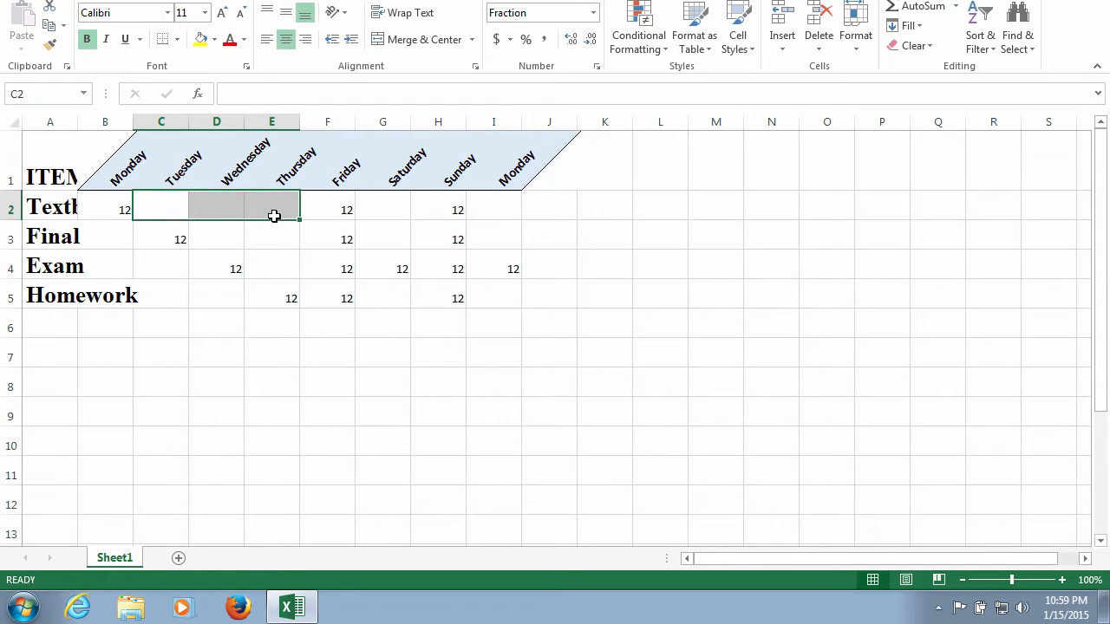
{"action": "type", "text": "50"}
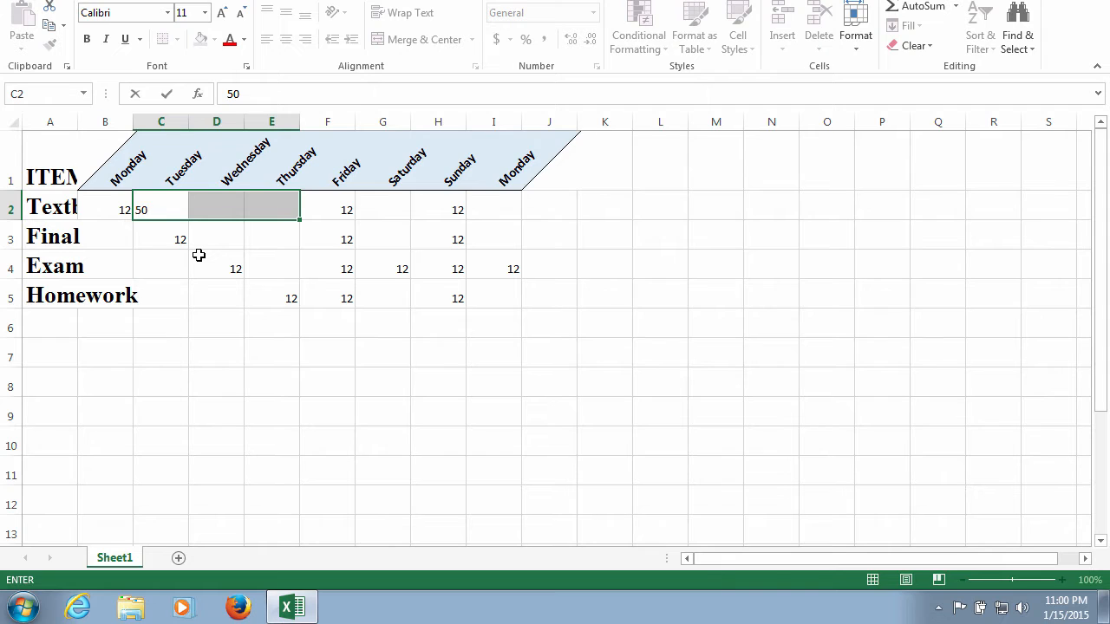
{"action": "key", "text": "ctrl+Return"}
- Enter 46 at once in cells B4:C5, D3:E3, D5, E4, G3, G5:G6 and I5, and clear the stray entry in G6
{"action": "left_click", "coordinate": [118, 258]}
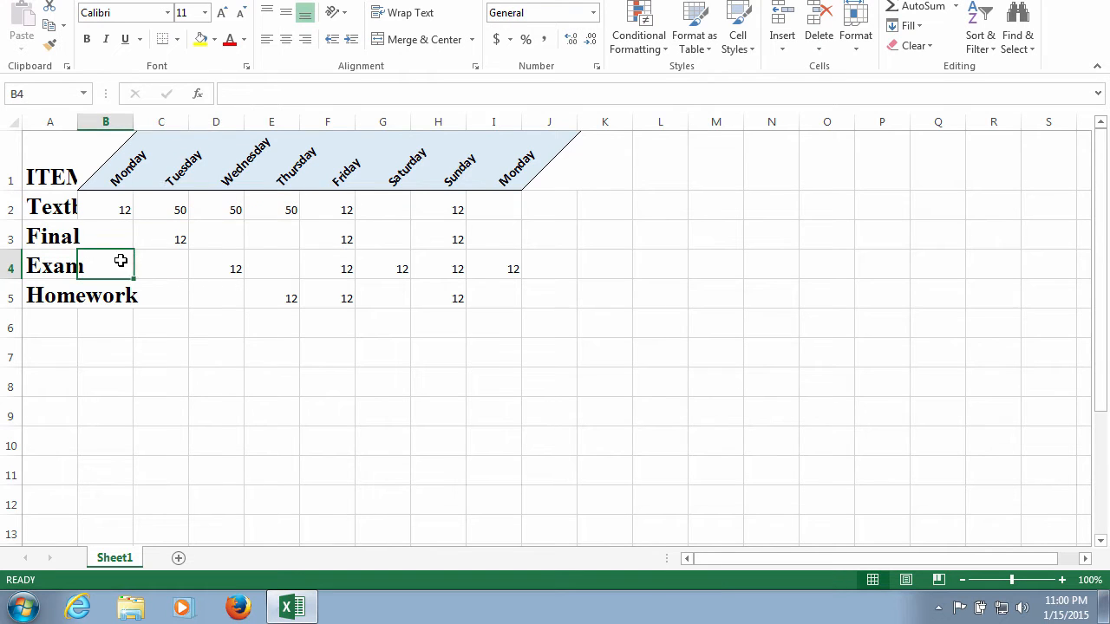
{"action": "left_click", "coordinate": [153, 264], "text": "ctrl"}
{"action": "left_click", "coordinate": [122, 295], "text": "ctrl"}
{"action": "left_click", "coordinate": [164, 296], "text": "ctrl"}
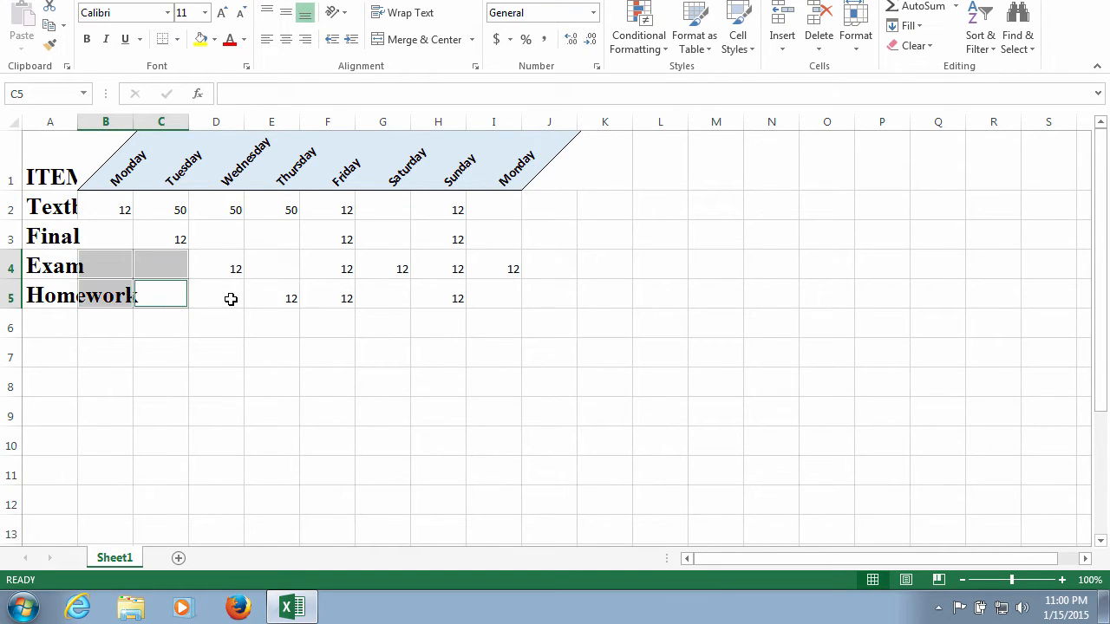
{"action": "left_click", "coordinate": [229, 299], "text": "ctrl"}
{"action": "left_click", "coordinate": [240, 239], "text": "ctrl"}
{"action": "left_click", "coordinate": [293, 241], "text": "ctrl"}
{"action": "left_click", "coordinate": [283, 270], "text": "ctrl"}
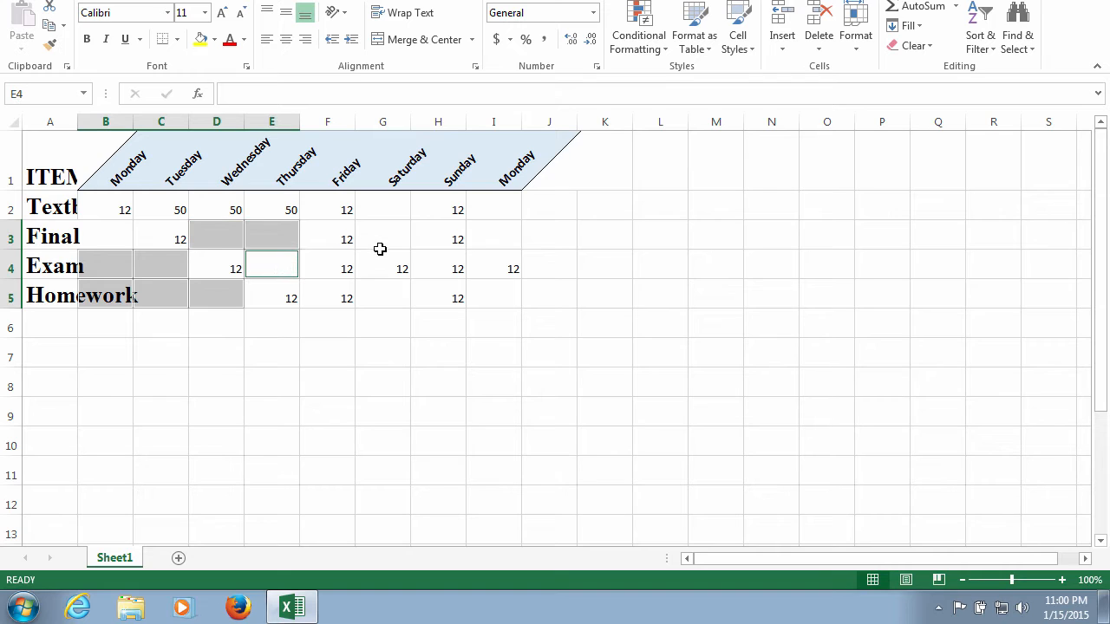
{"action": "left_click", "coordinate": [381, 232], "text": "ctrl"}
{"action": "left_click", "coordinate": [383, 315], "text": "ctrl"}
{"action": "left_click", "coordinate": [391, 297], "text": "ctrl"}
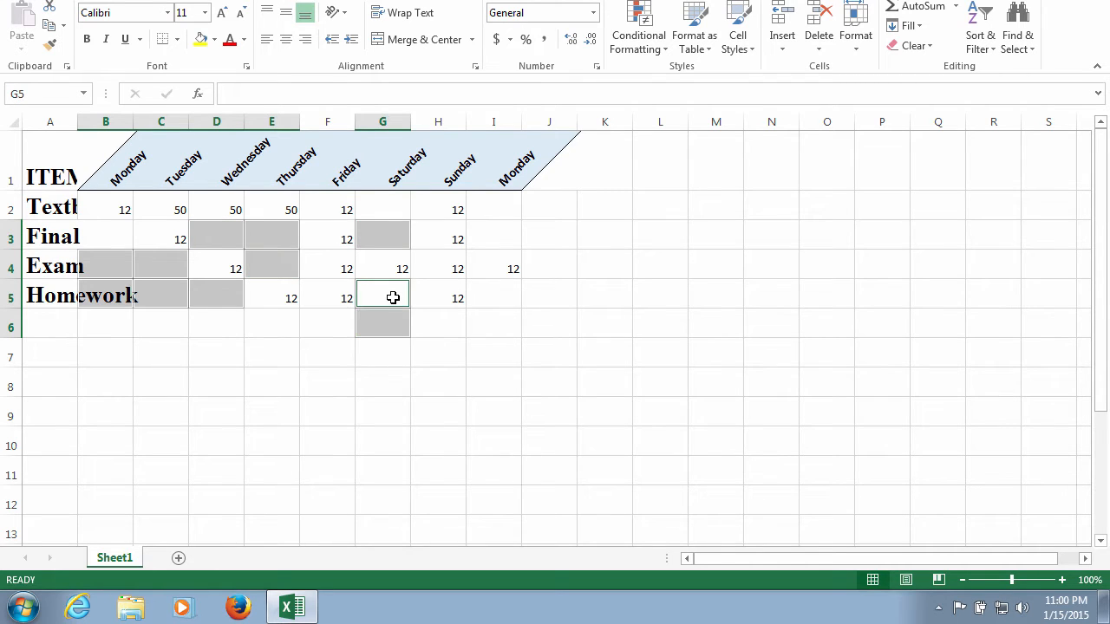
{"action": "left_click", "coordinate": [384, 322], "text": "ctrl"}
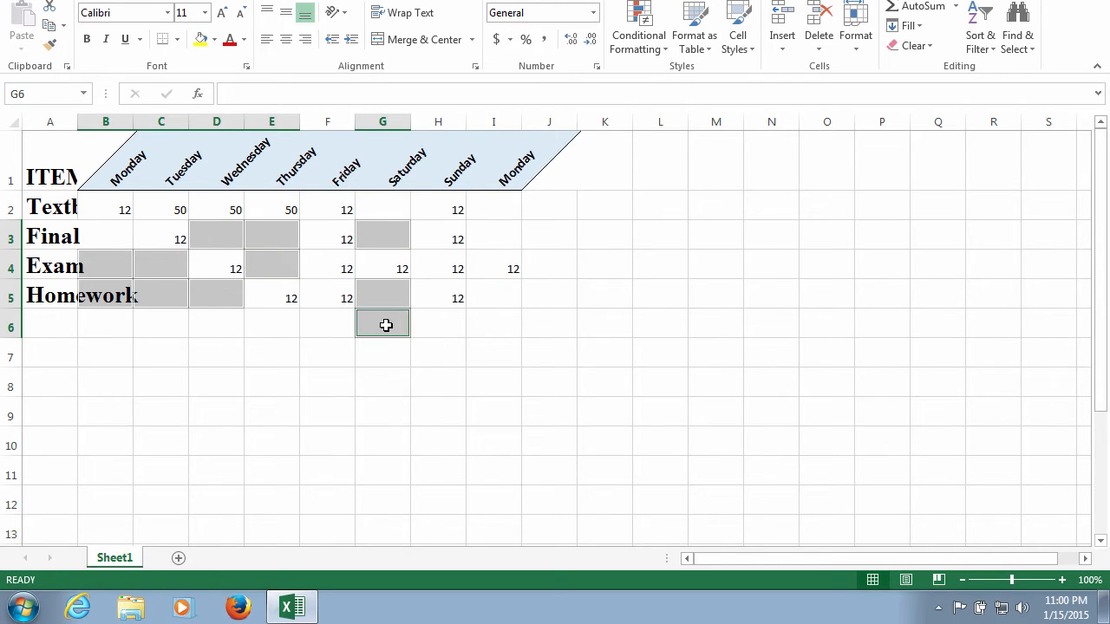
{"action": "left_click", "coordinate": [492, 295], "text": "ctrl"}
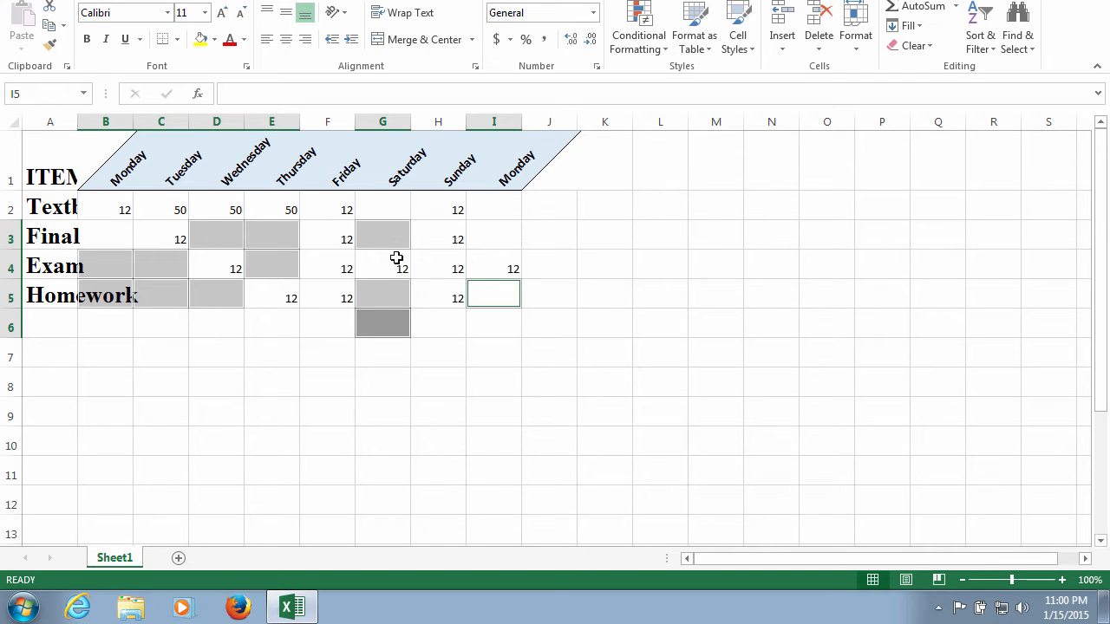
{"action": "type", "text": "46"}
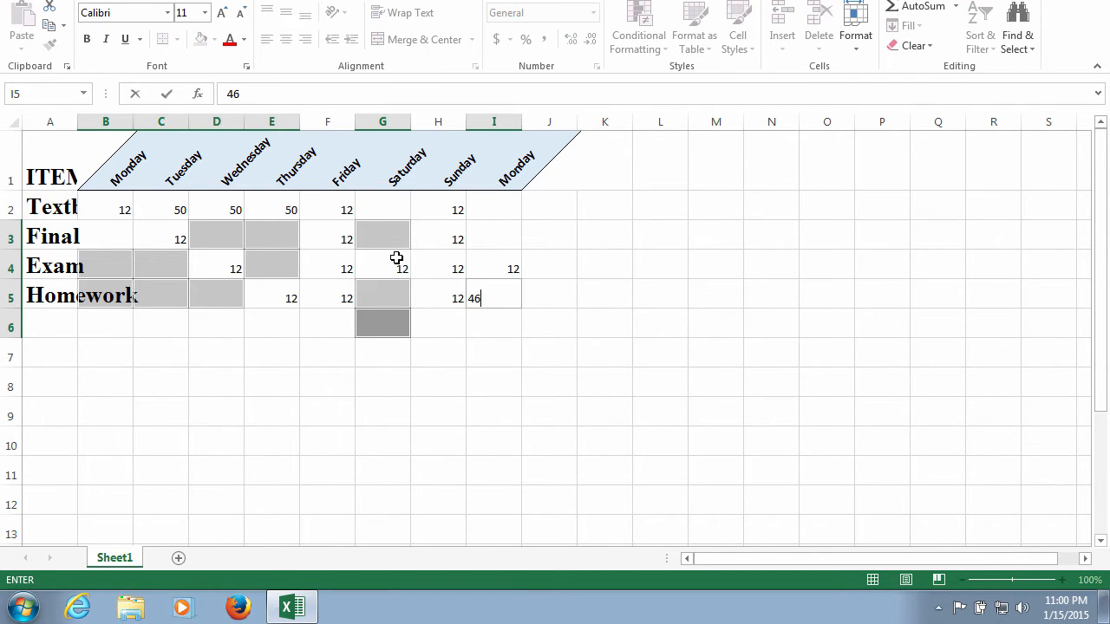
{"action": "key", "text": "ctrl+Return"}
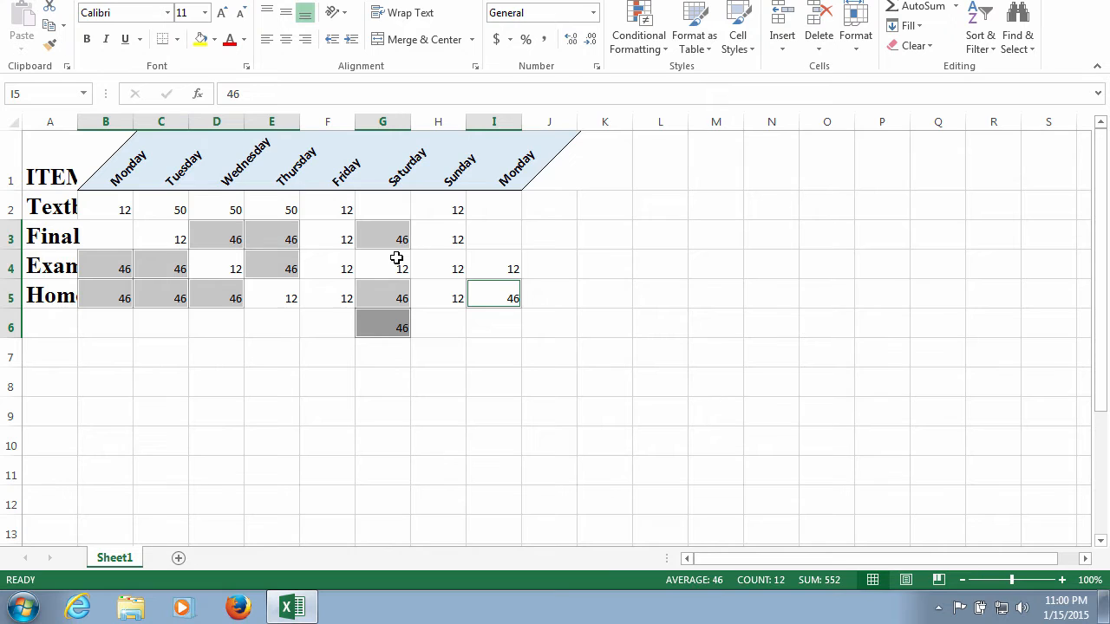
{"action": "left_click", "coordinate": [380, 320]}
{"action": "key", "text": "Delete"}
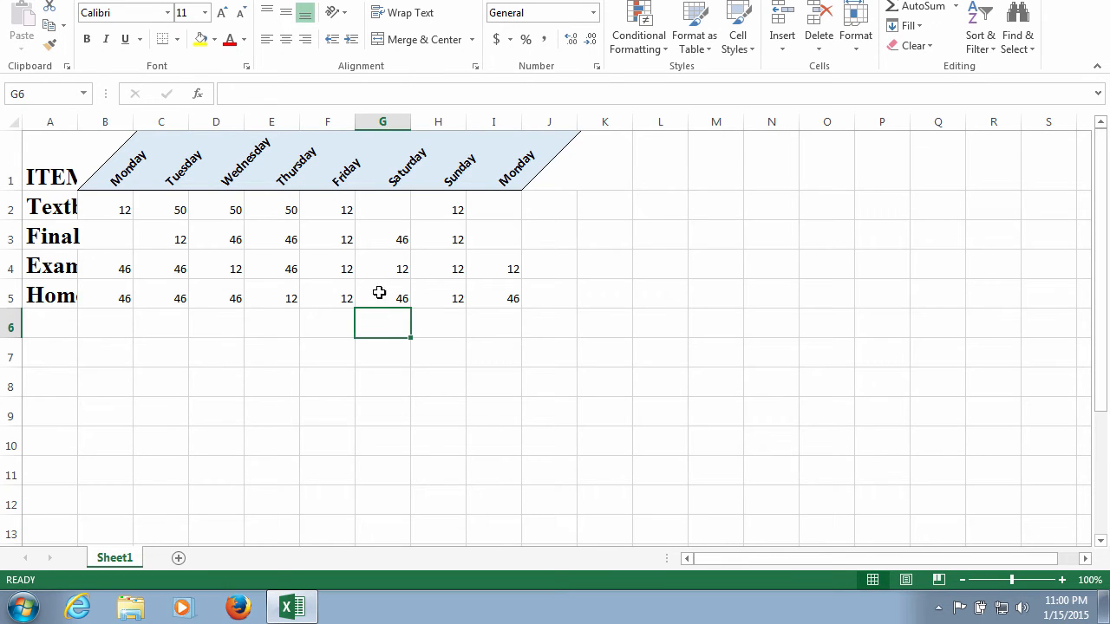
- Enter 34 in cell G2, 76 in cell I2 and 23 in cell I3
{"action": "left_click", "coordinate": [379, 205]}
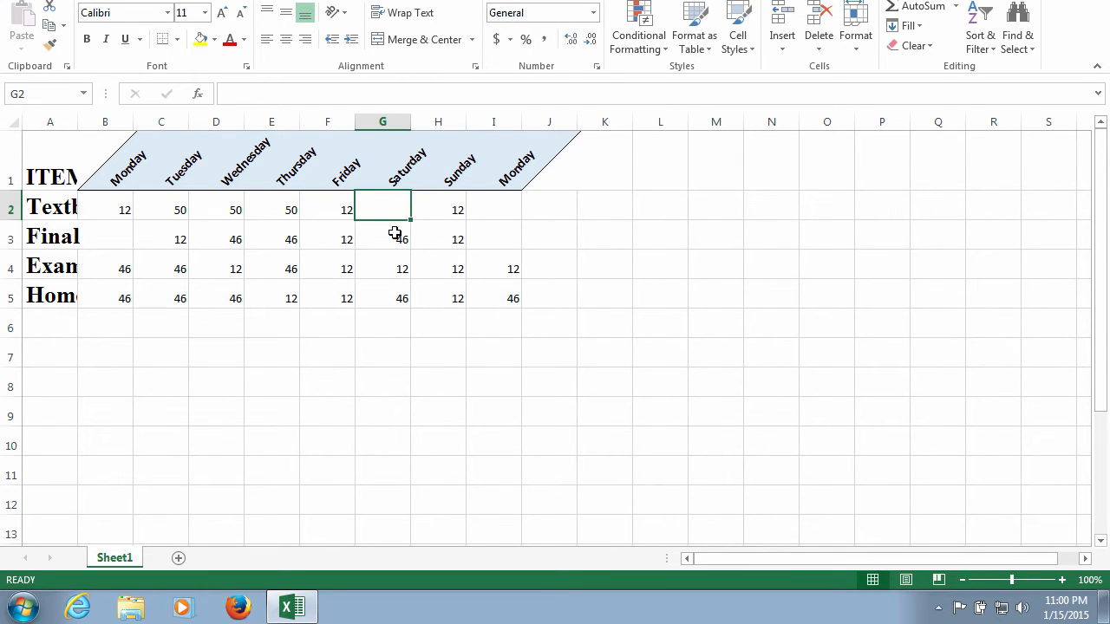
{"action": "type", "text": "34"}
{"action": "left_click", "coordinate": [488, 214]}
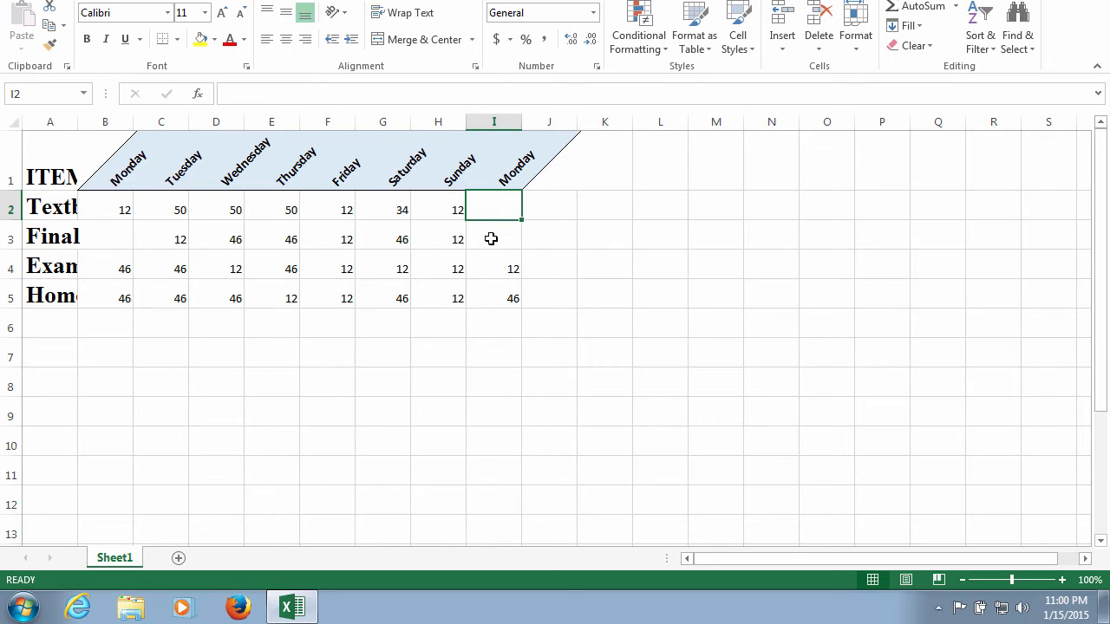
{"action": "type", "text": "76"}
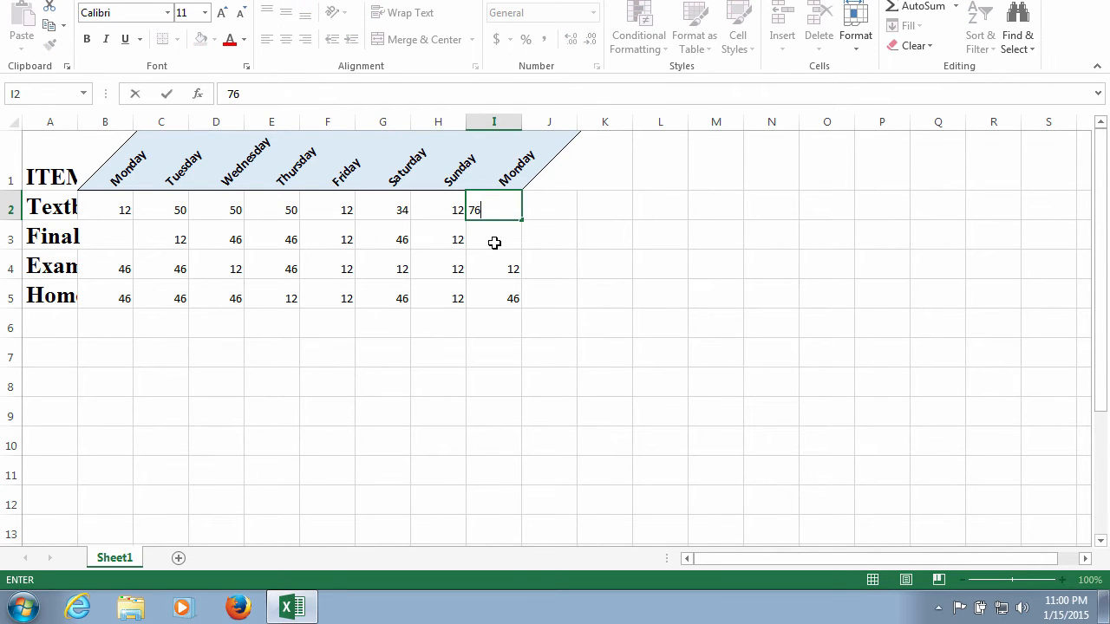
{"action": "left_click", "coordinate": [494, 243]}
{"action": "type", "text": "23"}
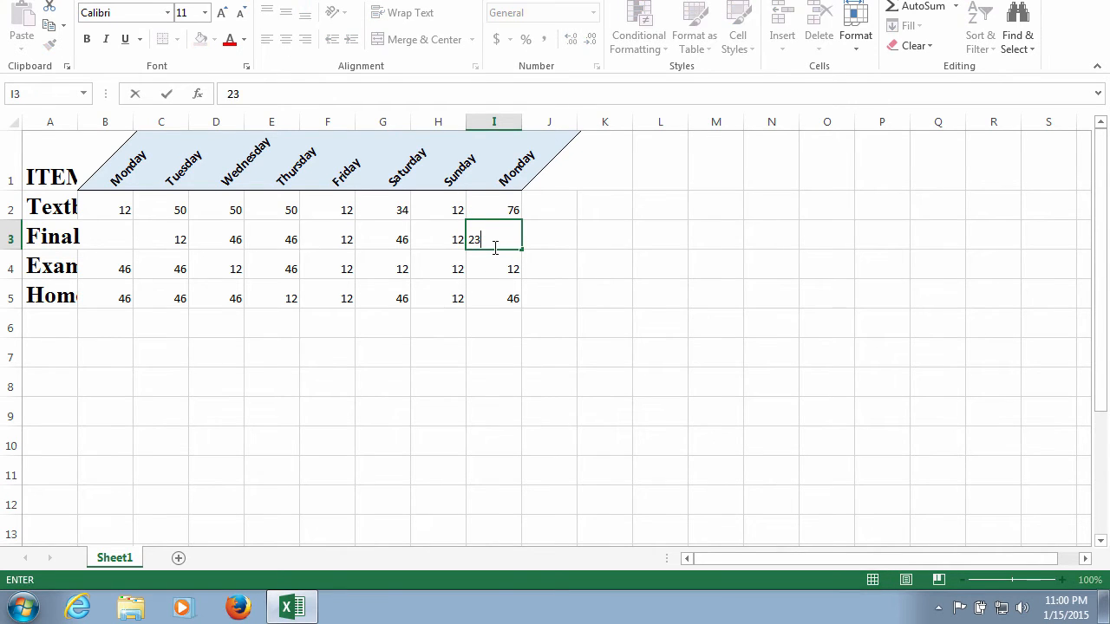
- Insert an AutoSum Sum formula for I2:I5 in cell J2 and fill it down through J5
{"action": "left_click", "coordinate": [561, 208]}
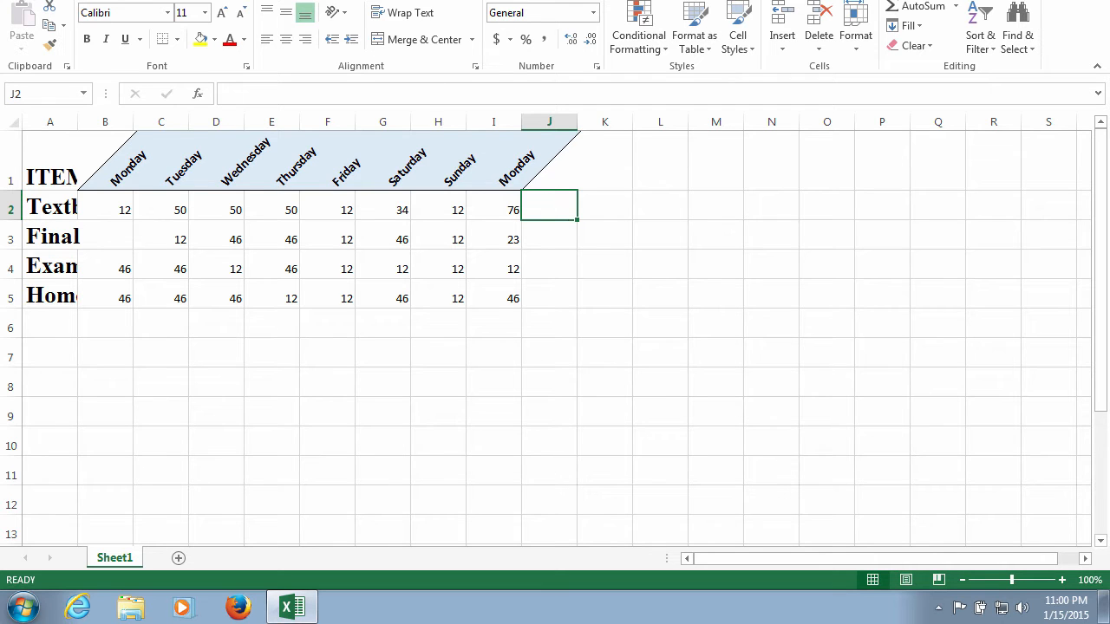
{"action": "key", "text": "alt+m"}
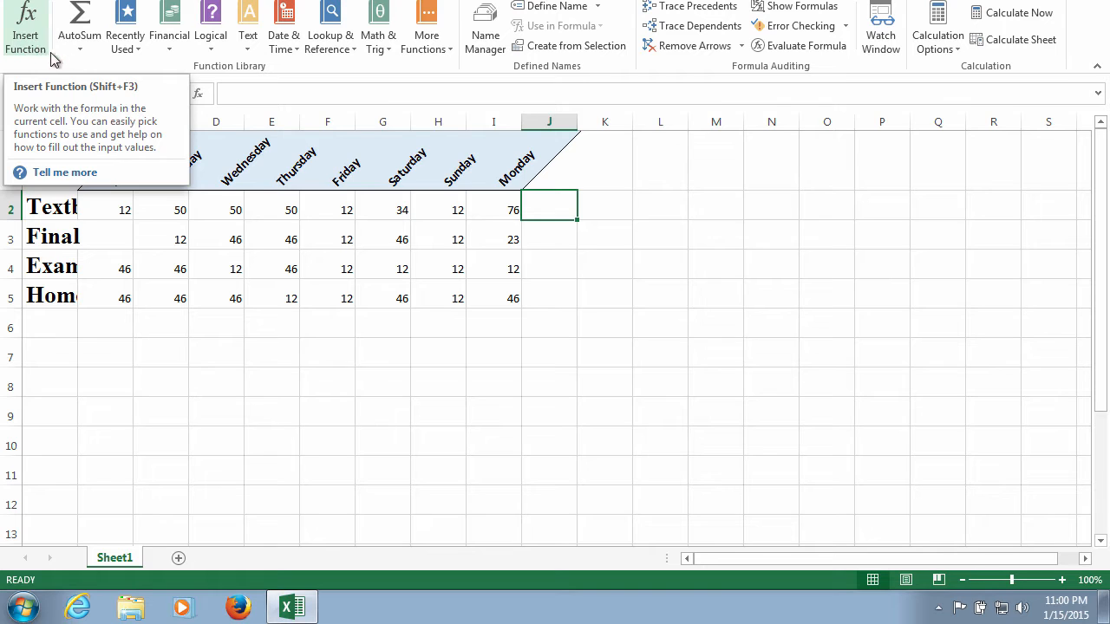
{"action": "left_click", "coordinate": [80, 50]}
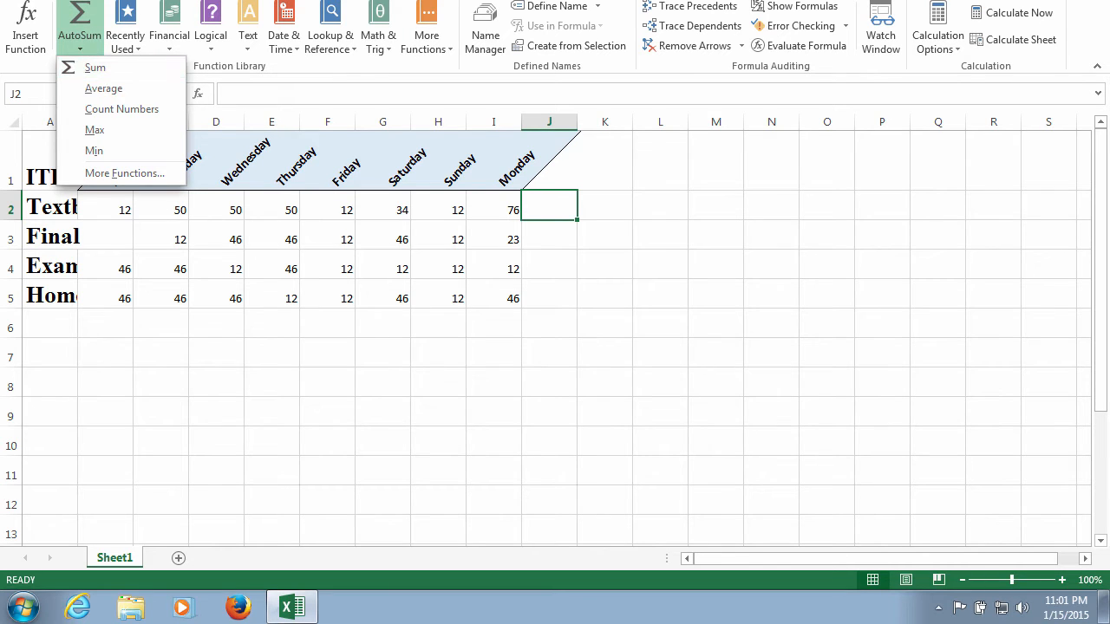
{"action": "left_click", "coordinate": [67, 1]}
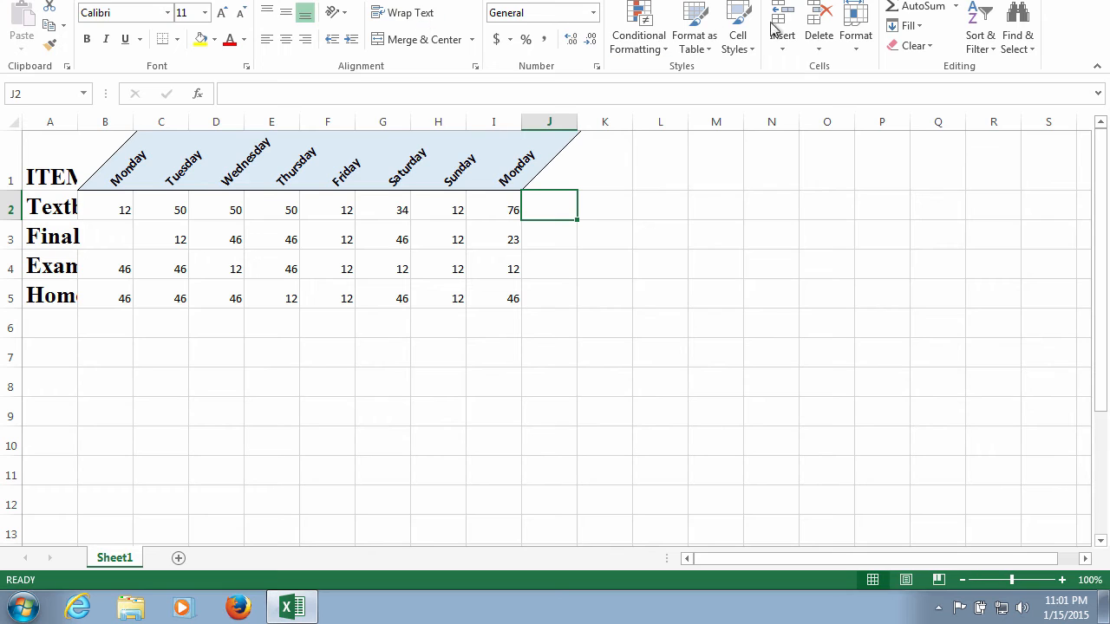
{"action": "left_click", "coordinate": [957, 7]}
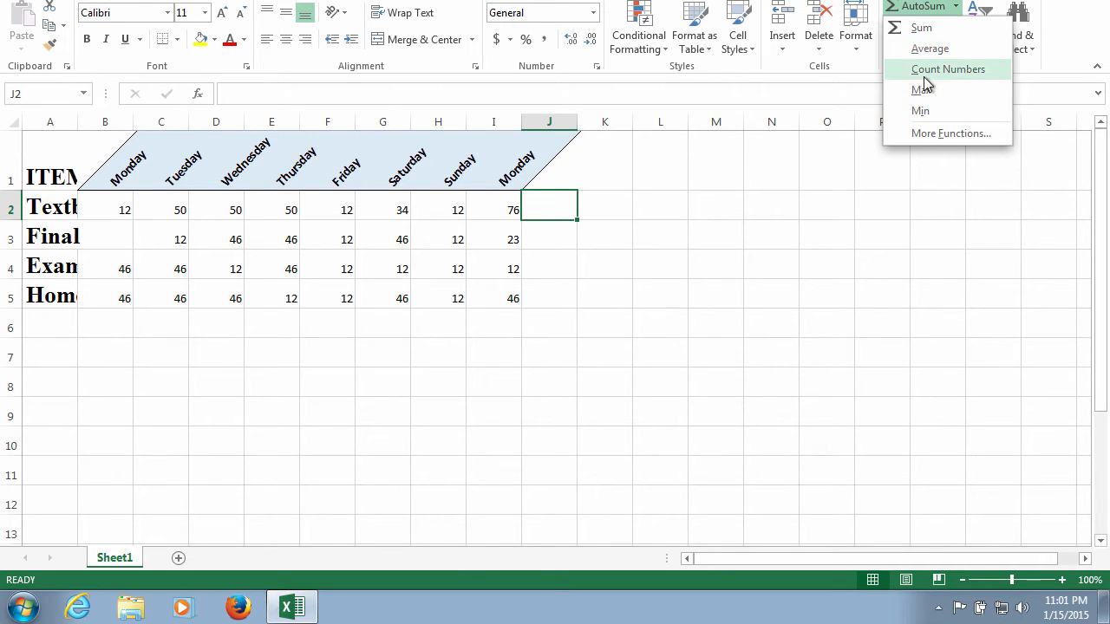
{"action": "left_click", "coordinate": [922, 28]}
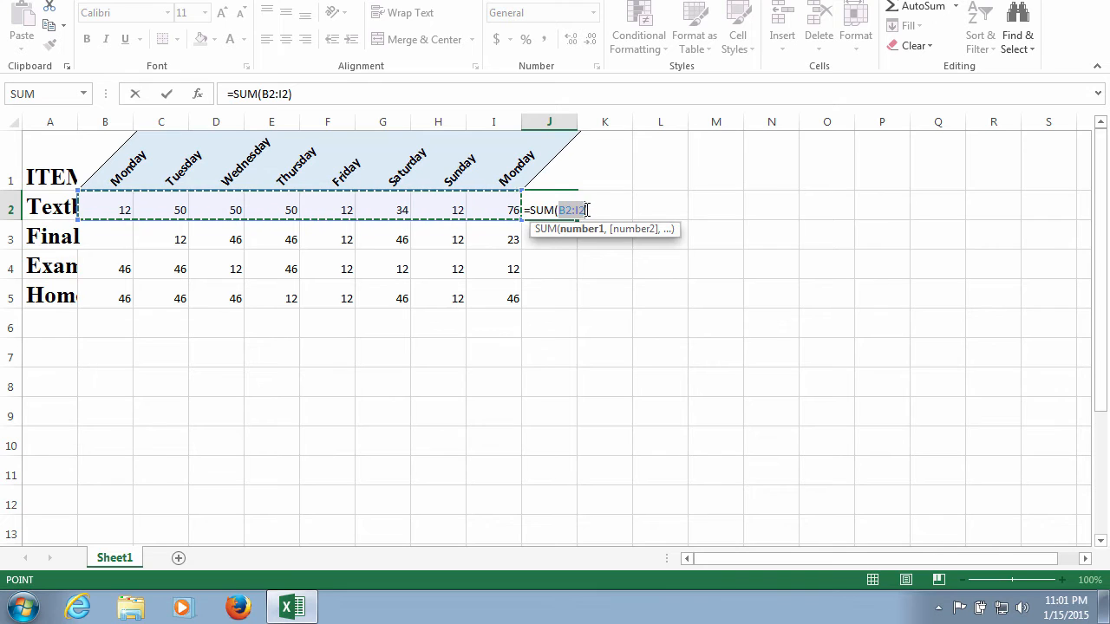
{"action": "left_click_drag", "start_coordinate": [494, 208], "coordinate": [502, 297]}
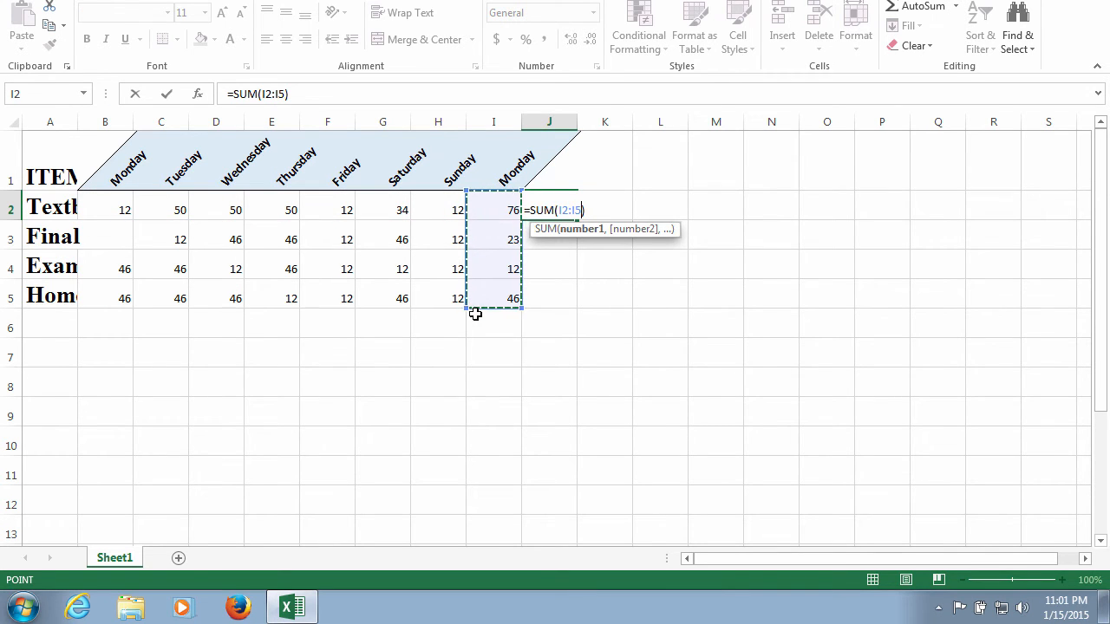
{"action": "key", "text": "Return"}
{"action": "left_click", "coordinate": [552, 210]}
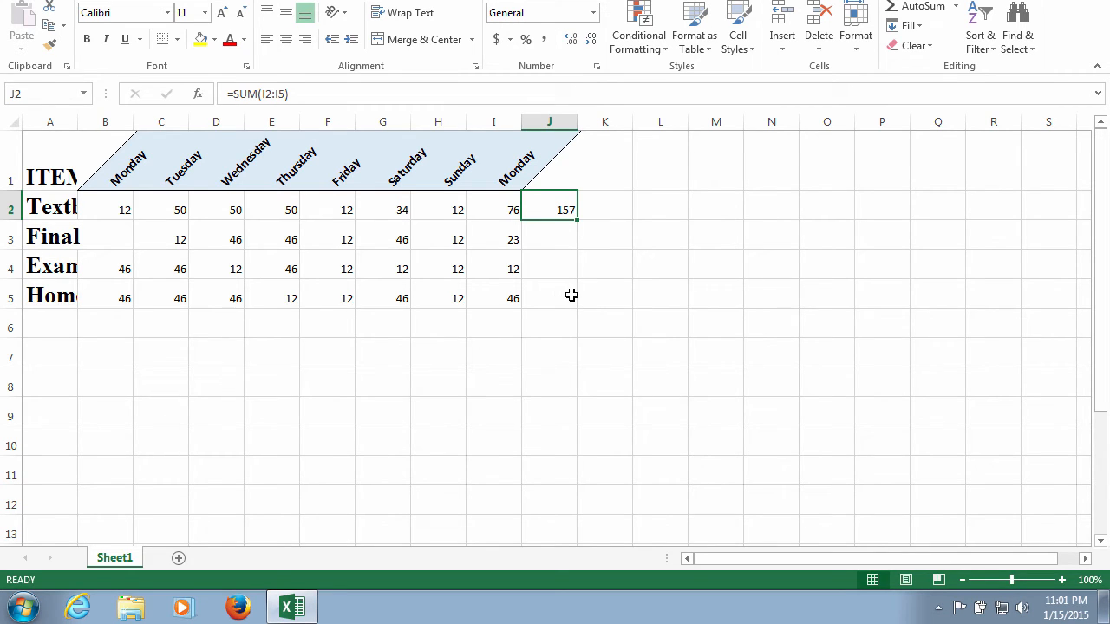
{"action": "double_click", "coordinate": [579, 219]}
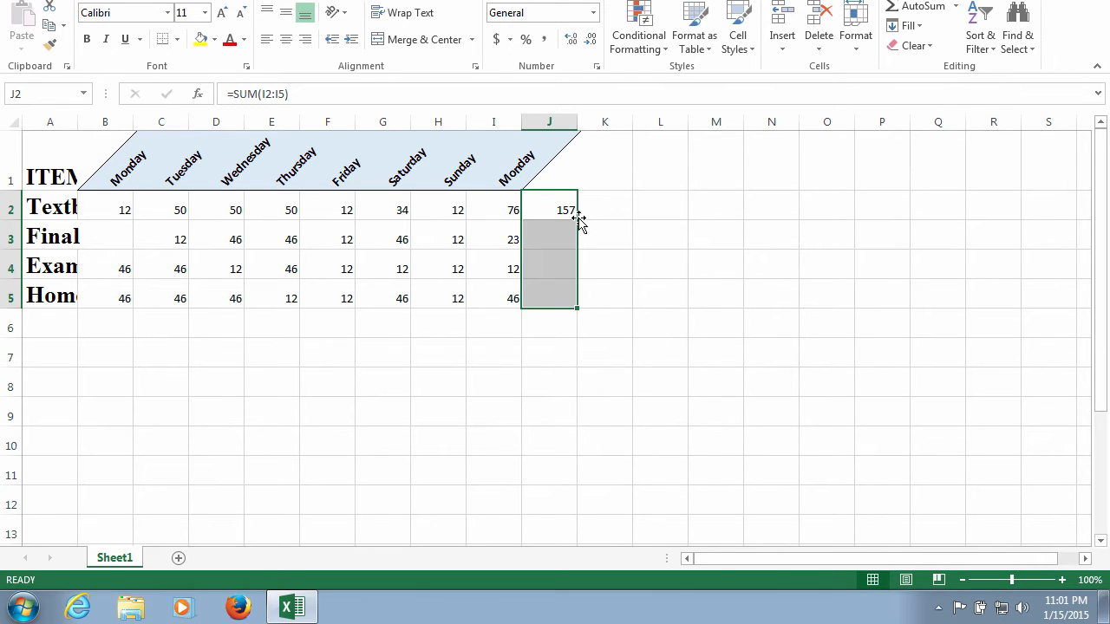
- Examine the error warning on cell J3 and its available correction options
{"action": "left_click", "coordinate": [543, 242]}
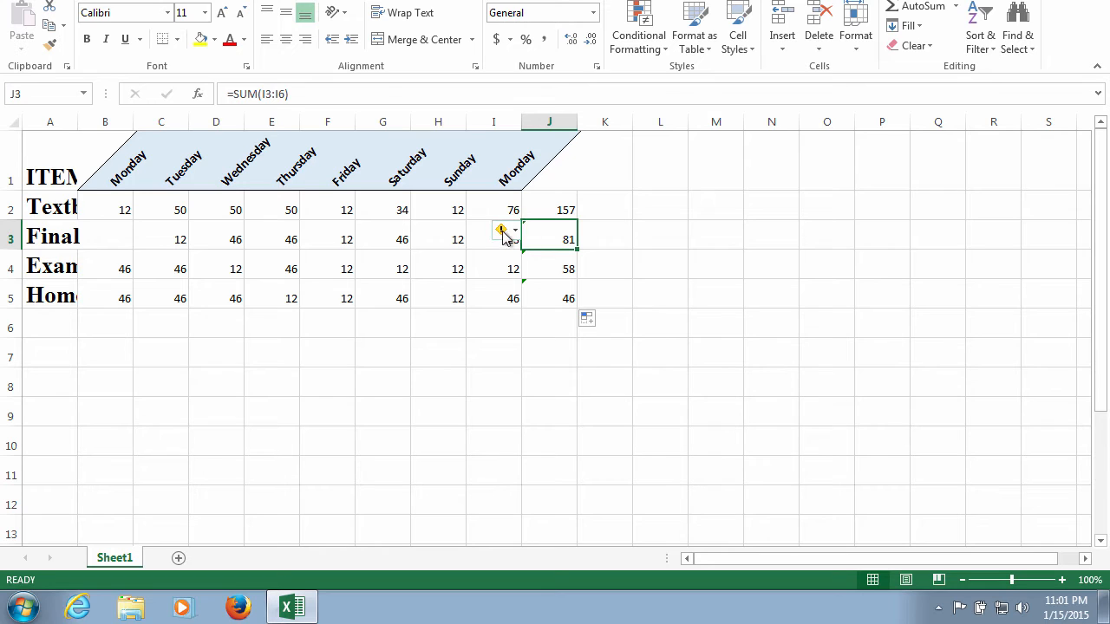
{"action": "mouse_move", "coordinate": [503, 235]}
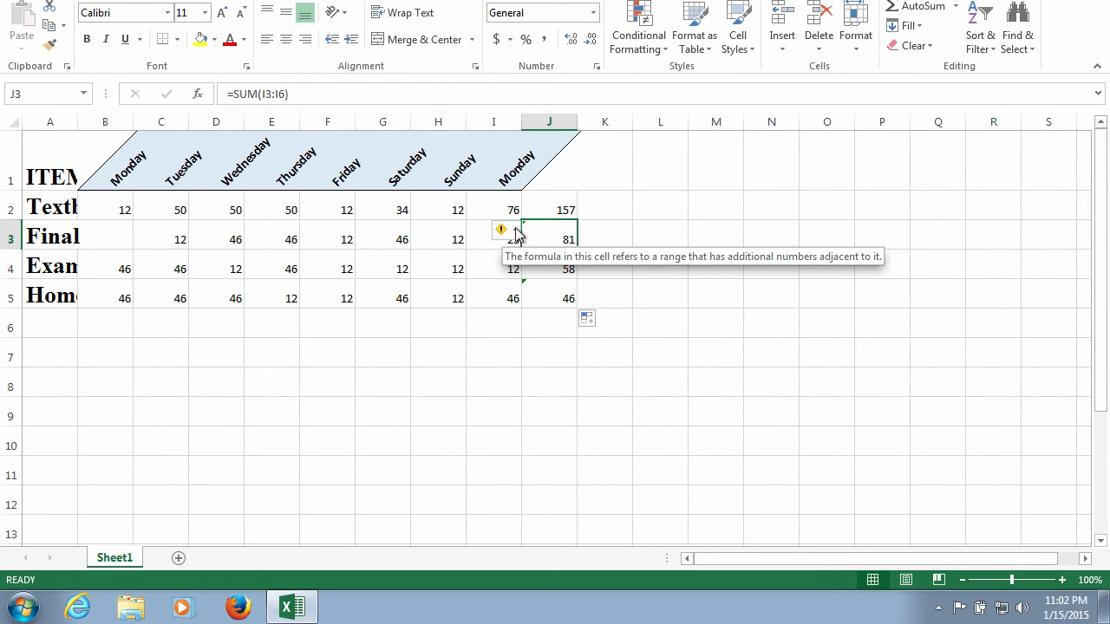
{"action": "left_click", "coordinate": [516, 232]}
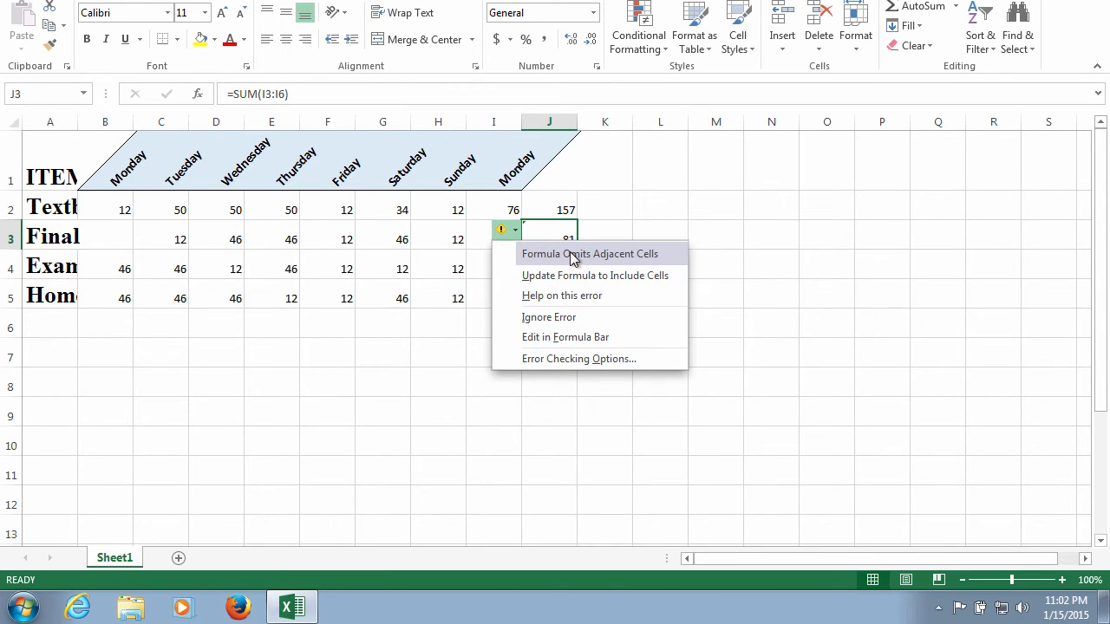
{"action": "left_click", "coordinate": [553, 231]}
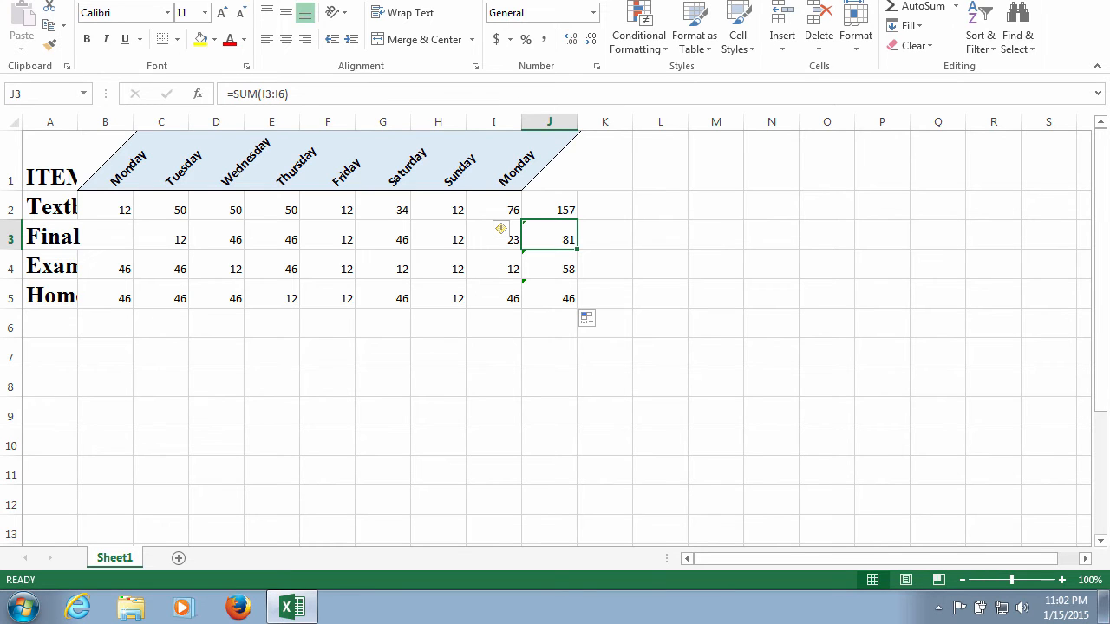
- Display the formulas in the worksheet cells instead of their results
{"action": "key", "text": "alt+m"}
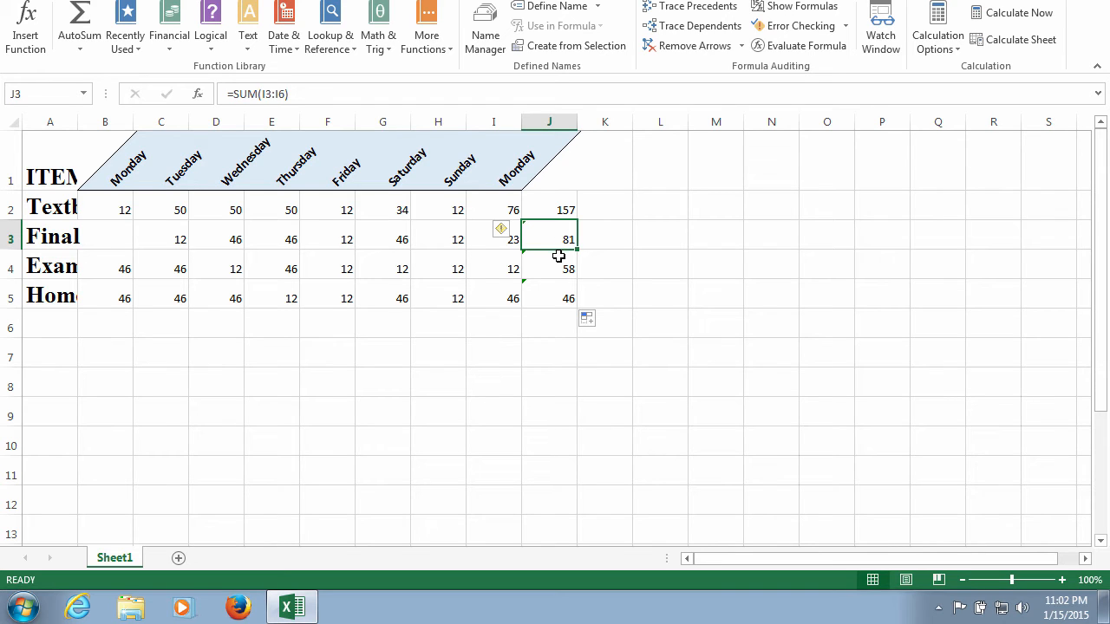
{"action": "left_click", "coordinate": [561, 255]}
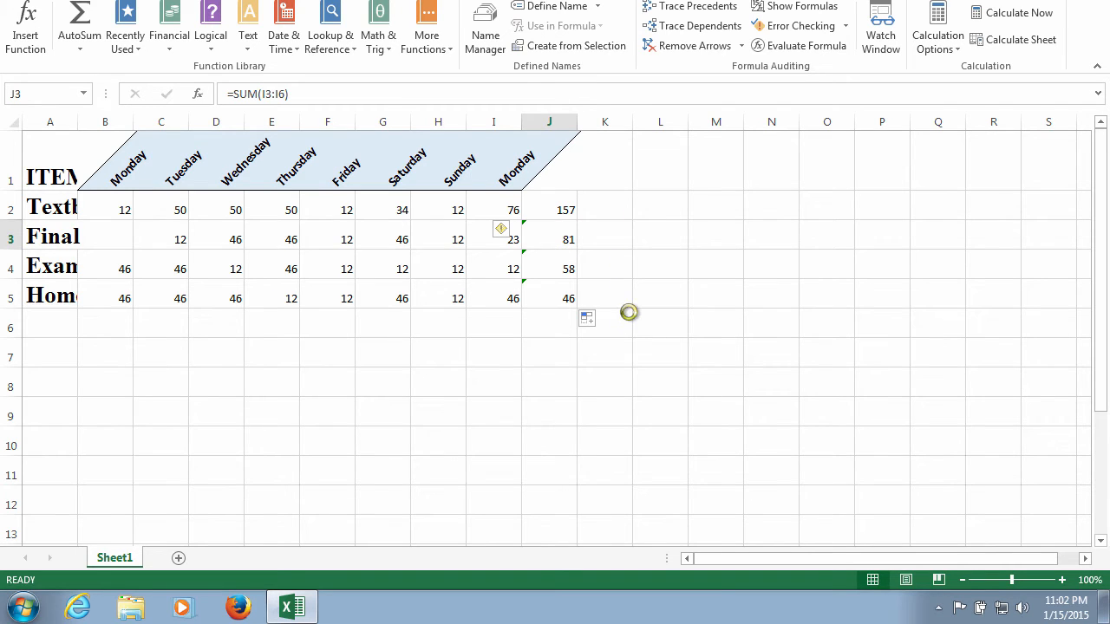
{"action": "key", "text": "ctrl+grave"}
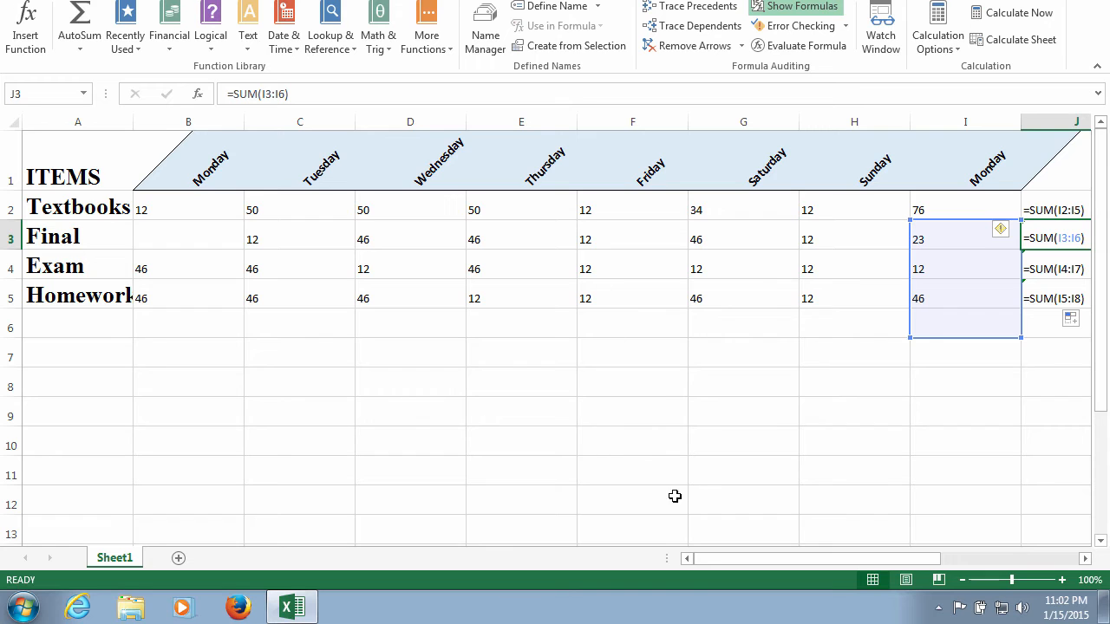
- Change the summed range in cell J3's formula to B3:I3
{"action": "left_click_drag", "start_coordinate": [818, 559], "coordinate": [893, 555]}
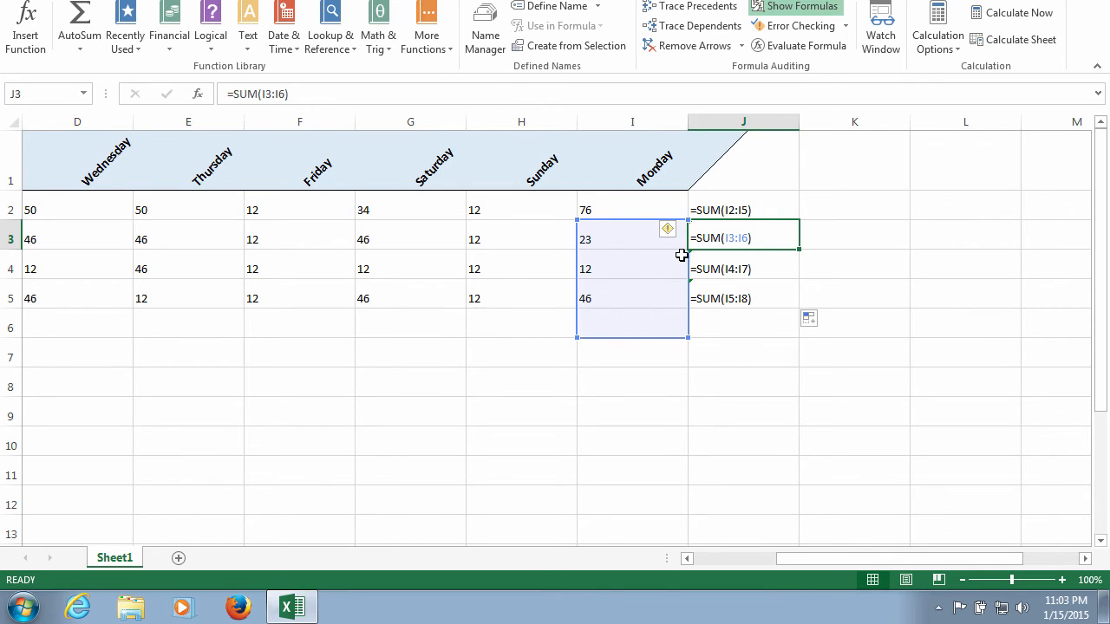
{"action": "double_click", "coordinate": [738, 240]}
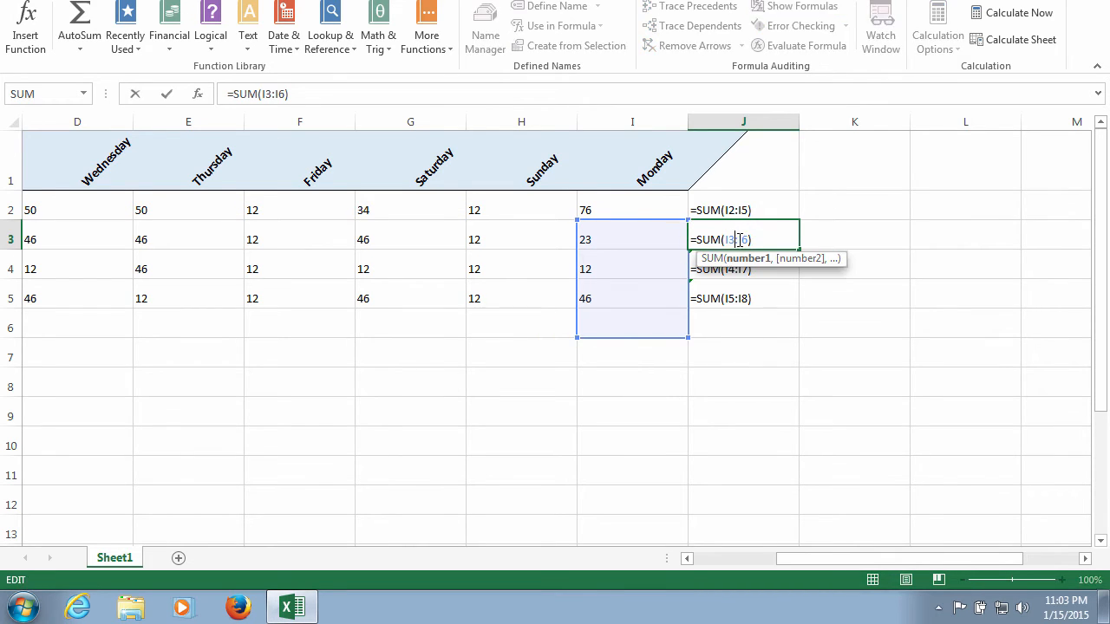
{"action": "left_click_drag", "start_coordinate": [750, 241], "coordinate": [725, 241]}
{"action": "left_click_drag", "start_coordinate": [838, 560], "coordinate": [780, 557]}
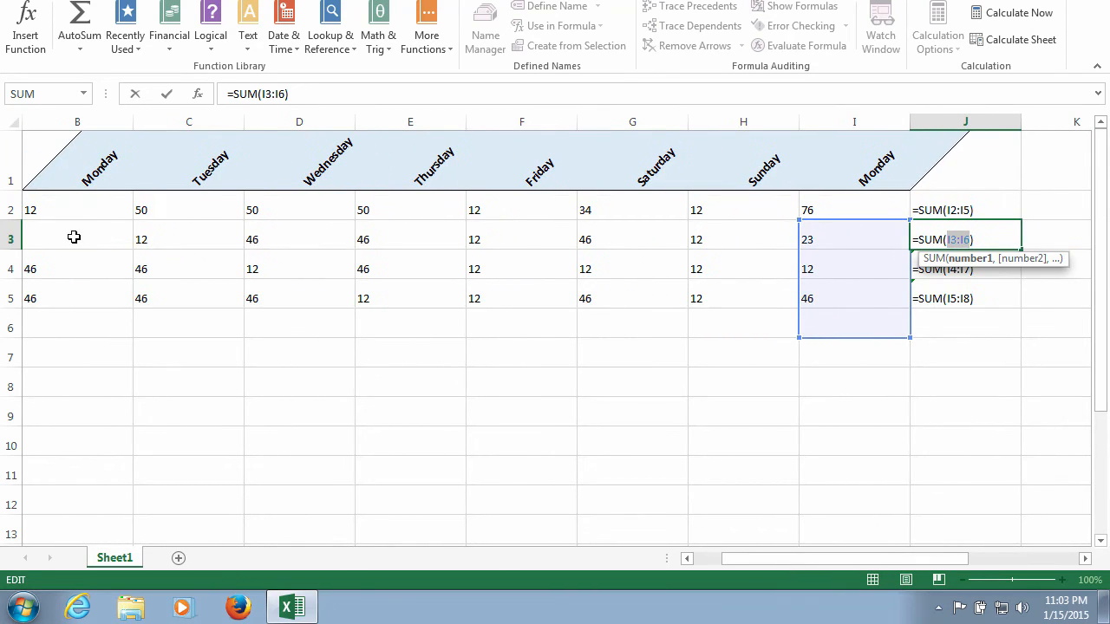
{"action": "left_click_drag", "start_coordinate": [75, 238], "coordinate": [827, 240]}
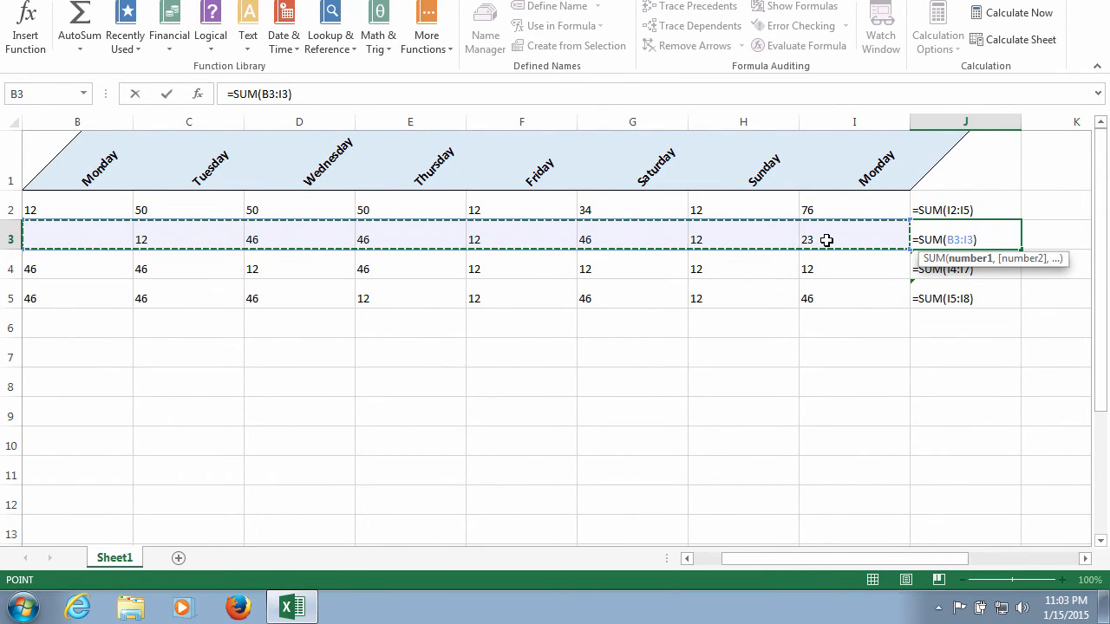
{"action": "key", "text": "Return"}
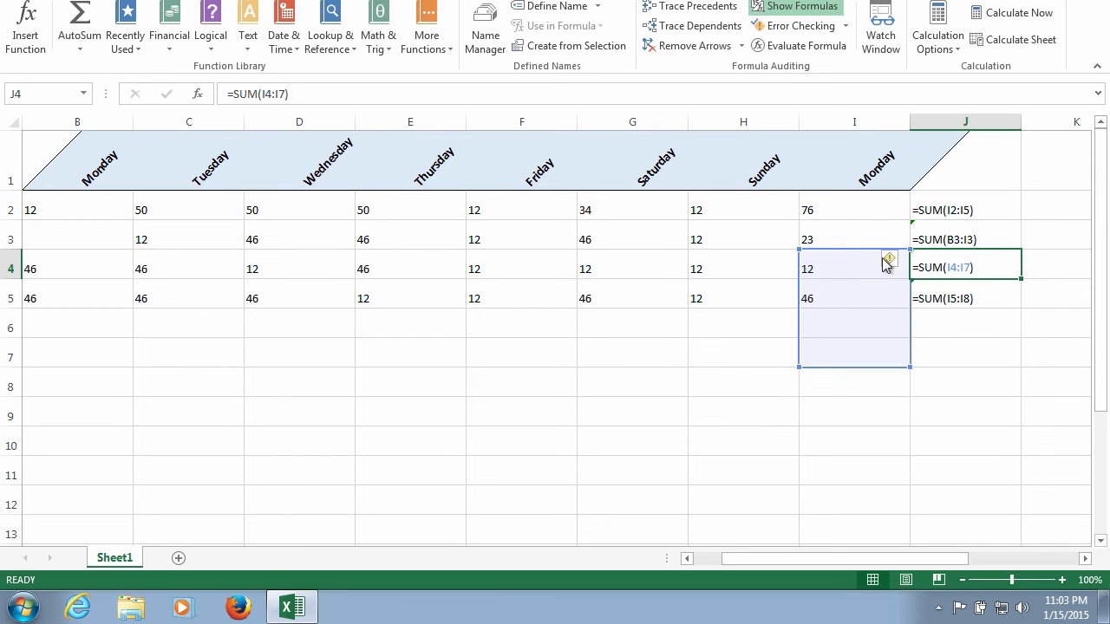
- Ignore the inconsistent formula error flagged on cell J3
{"action": "left_click", "coordinate": [940, 227]}
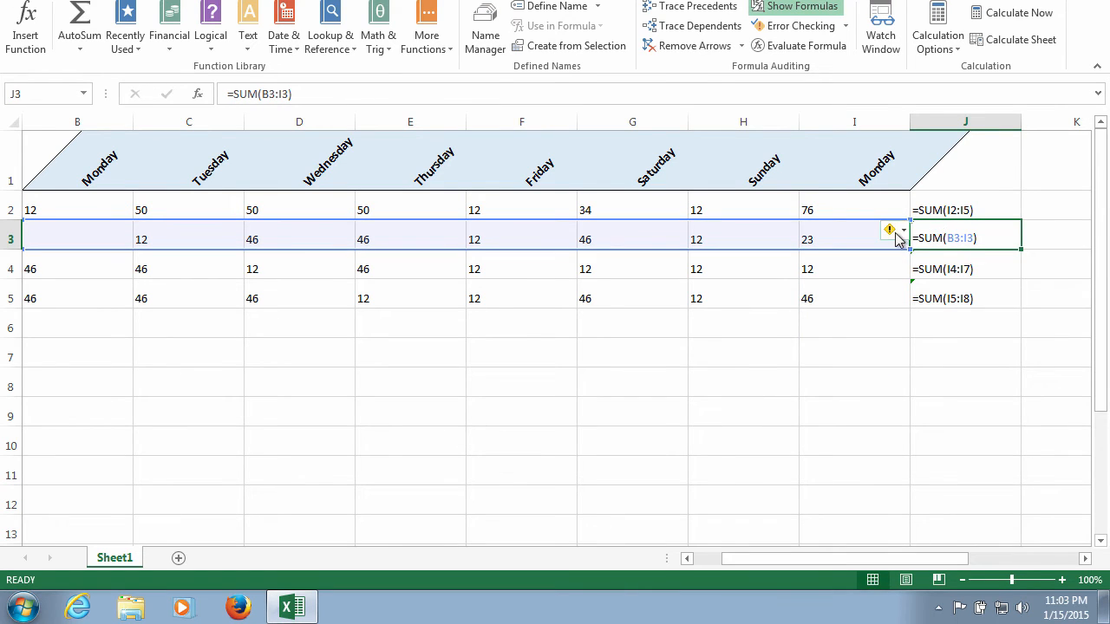
{"action": "mouse_move", "coordinate": [897, 239]}
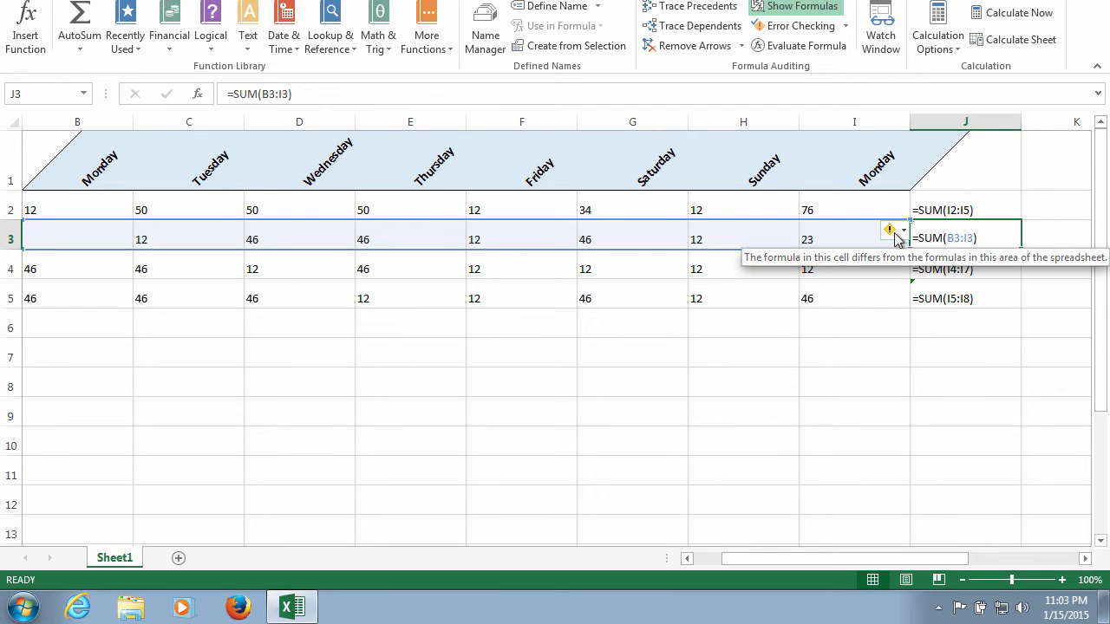
{"action": "left_click", "coordinate": [897, 239]}
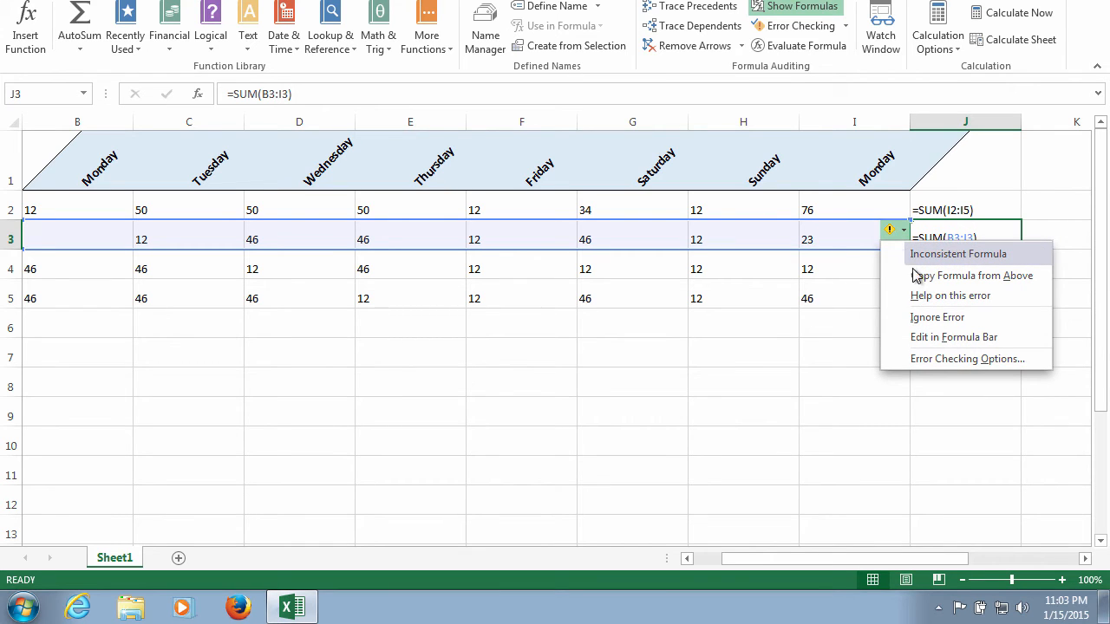
{"action": "left_click", "coordinate": [928, 318]}
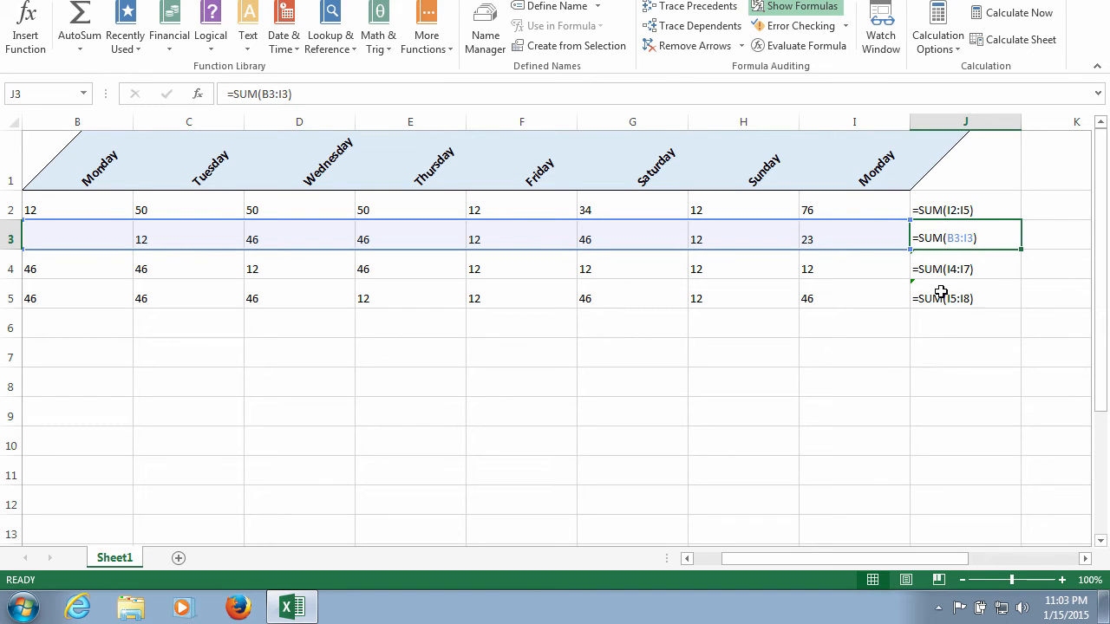
- Inspect the formulas in J4 and J2, and return the worksheet to showing calculated results
{"action": "left_click", "coordinate": [948, 270]}
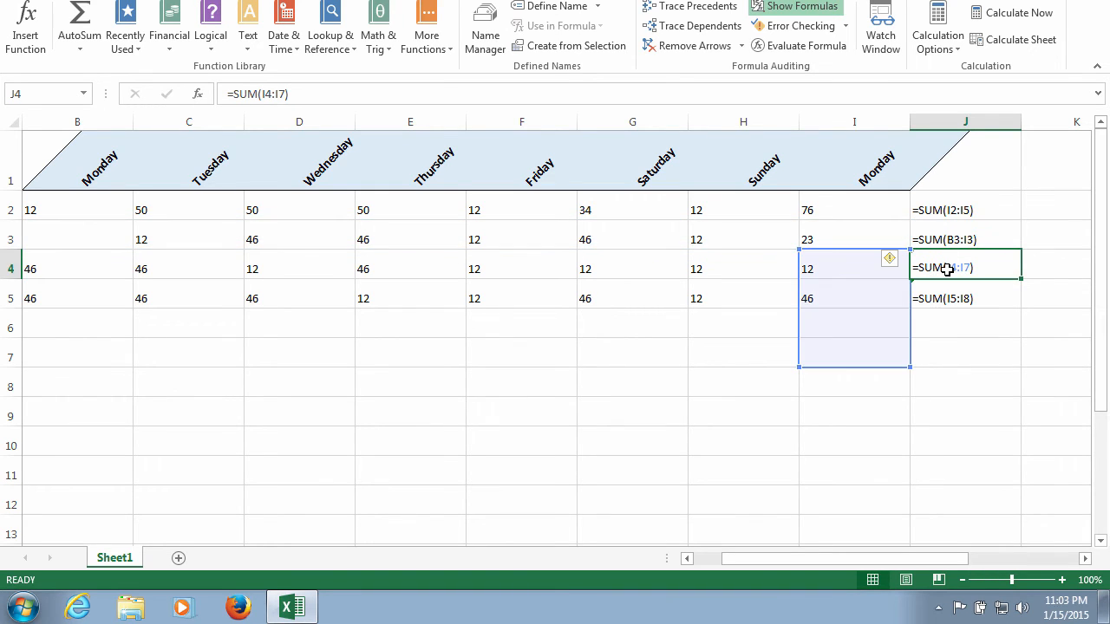
{"action": "left_click", "coordinate": [946, 211]}
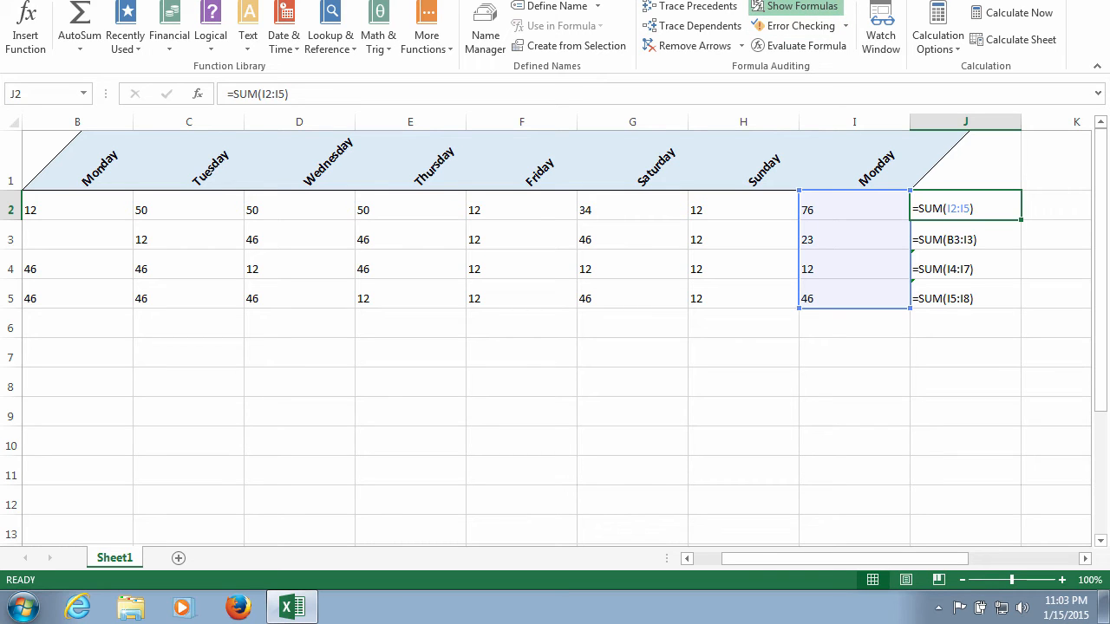
{"action": "left_click", "coordinate": [776, 7]}
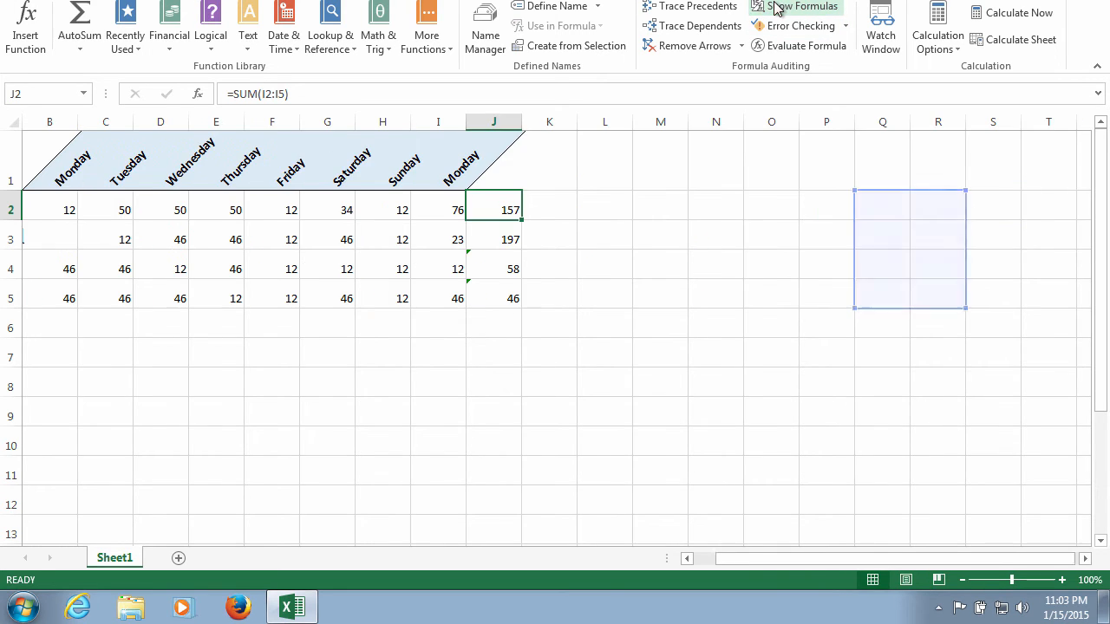
{"action": "left_click", "coordinate": [776, 7]}
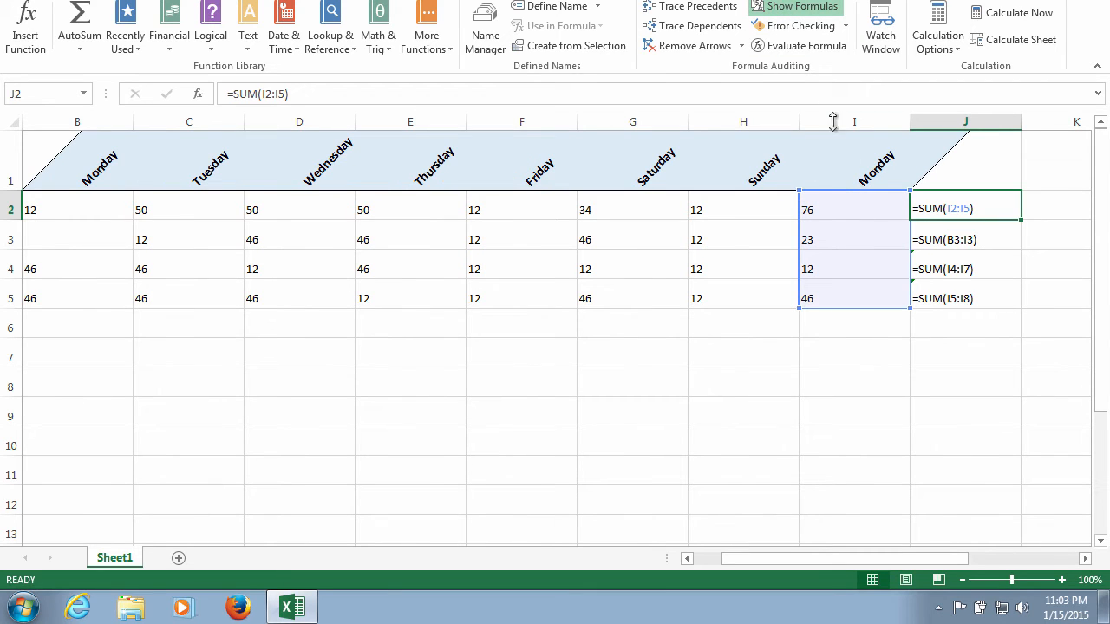
{"action": "left_click", "coordinate": [798, 7]}
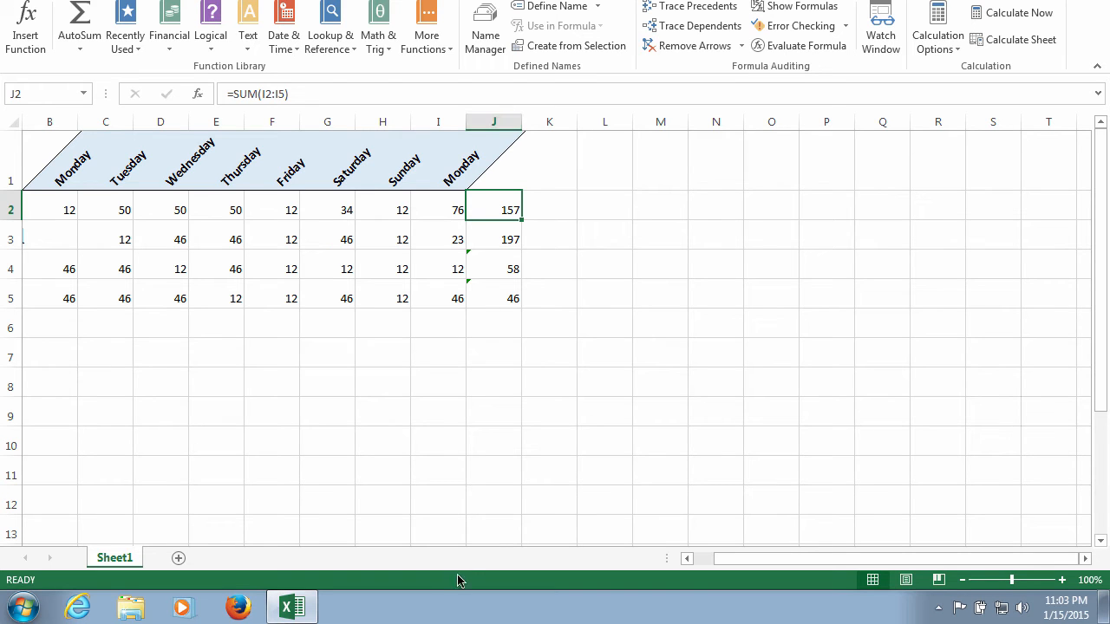
{"action": "left_click_drag", "start_coordinate": [939, 558], "coordinate": [902, 559]}
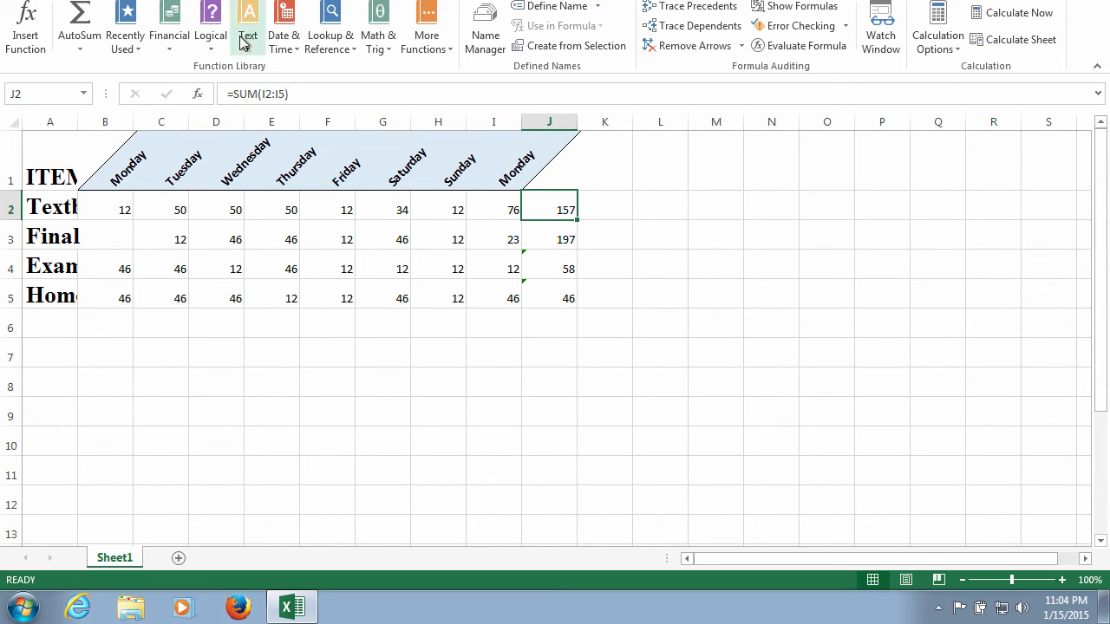
{"action": "left_click", "coordinate": [116, 0]}
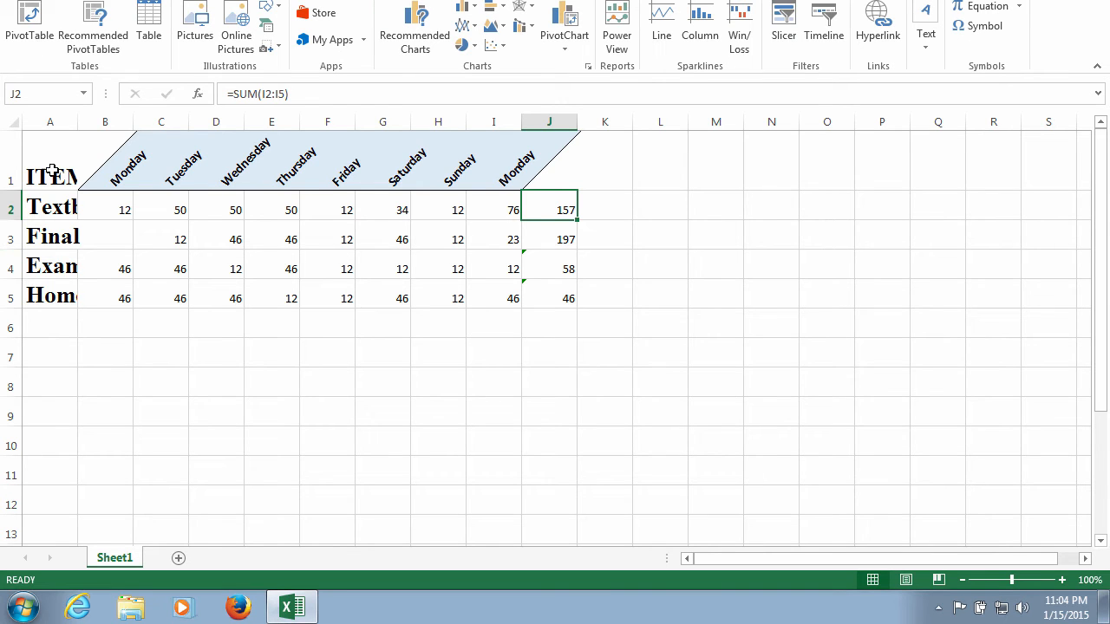
{"action": "left_click_drag", "start_coordinate": [48, 145], "coordinate": [543, 303]}
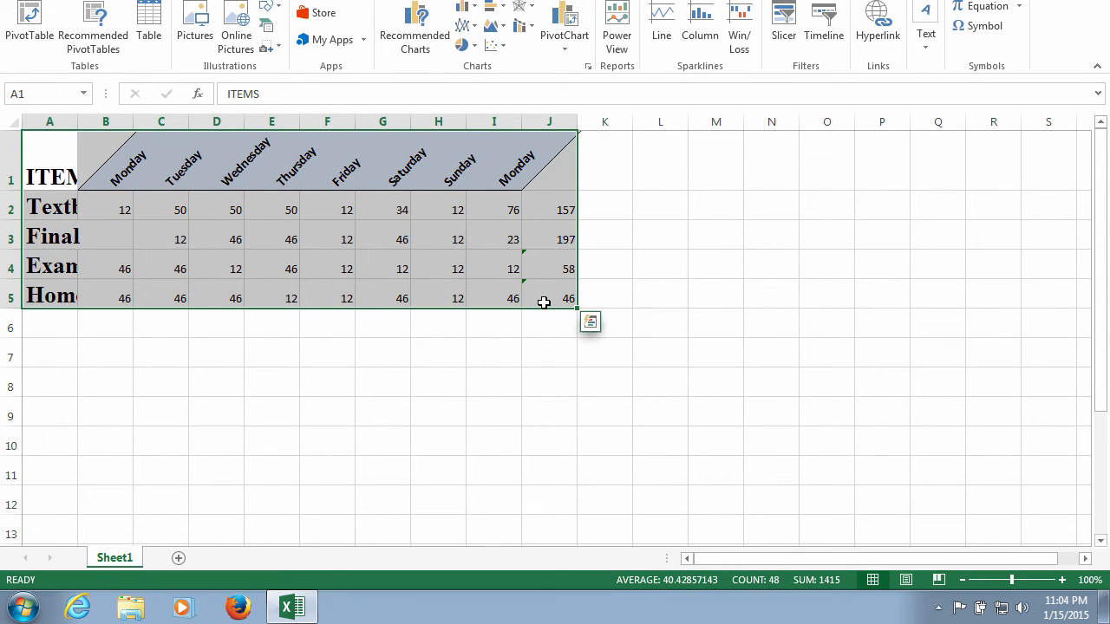
{"action": "left_click", "coordinate": [466, 47]}
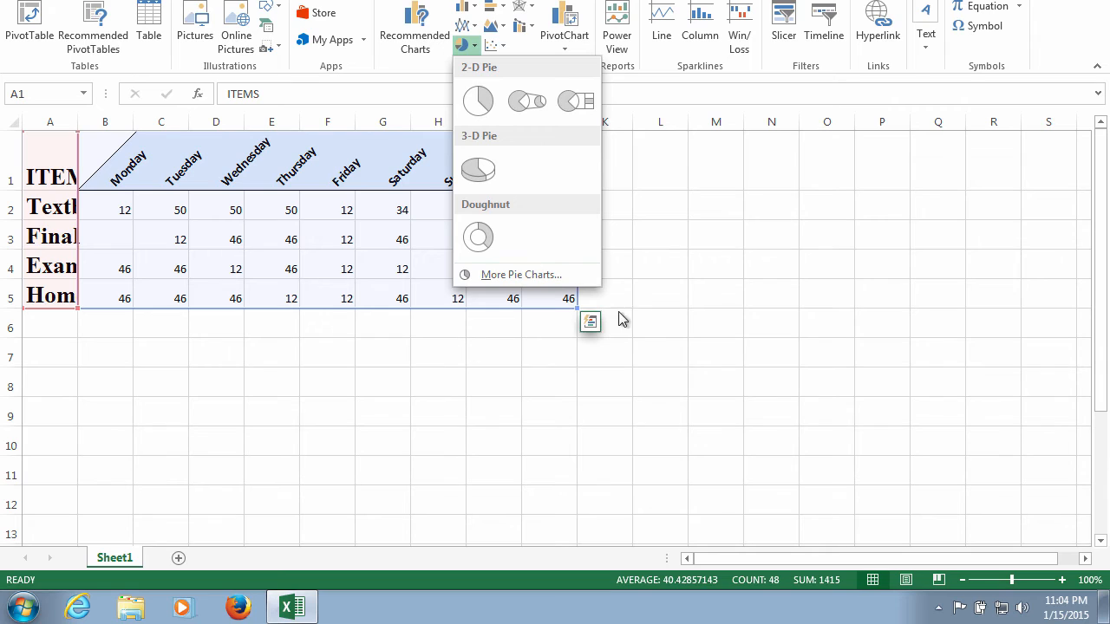
{"action": "left_click", "coordinate": [471, 49]}
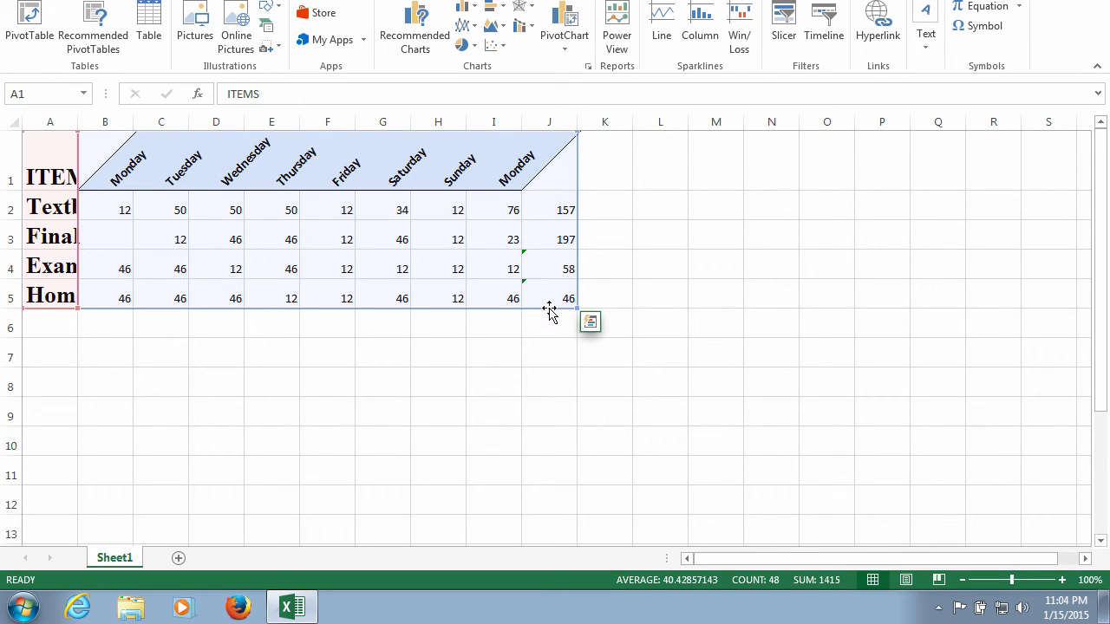
{"action": "left_click", "coordinate": [510, 297]}
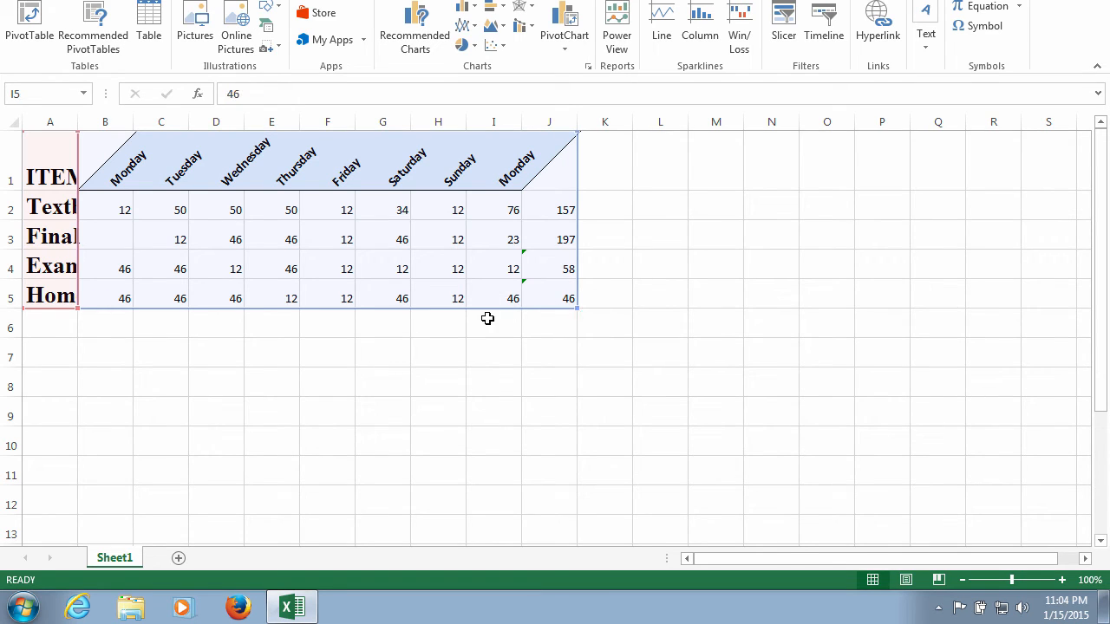
{"action": "left_click", "coordinate": [282, 310]}
{"action": "left_click_drag", "start_coordinate": [34, 156], "coordinate": [228, 213]}
{"action": "left_click", "coordinate": [422, 341]}
{"action": "left_click_drag", "start_coordinate": [498, 299], "coordinate": [455, 279]}
{"action": "left_click", "coordinate": [725, 0]}
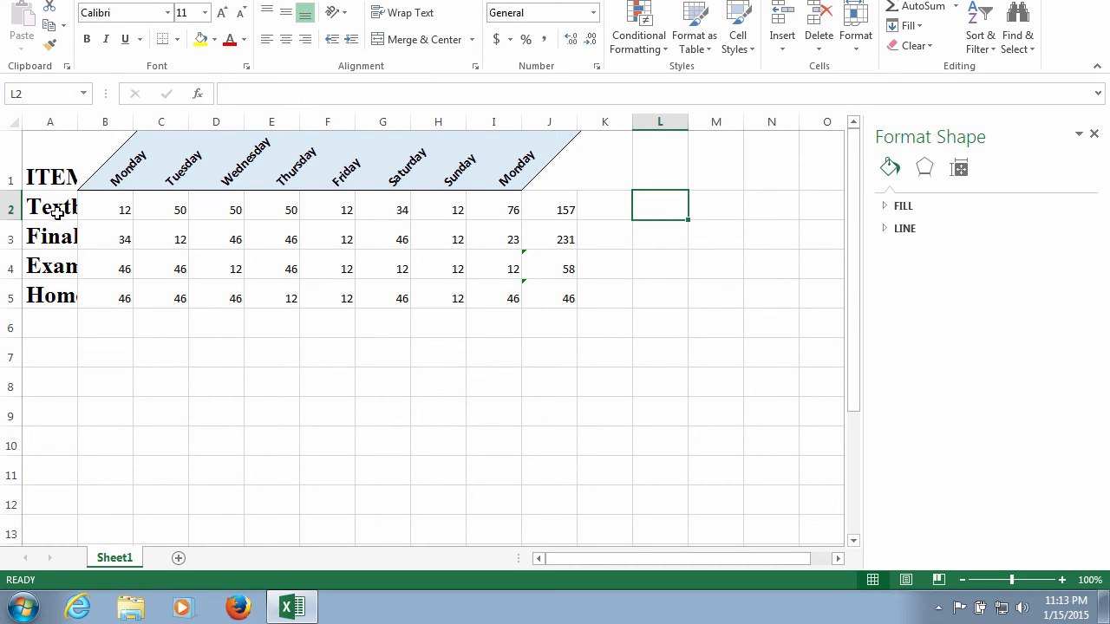
- Insert a 3-D pie chart from the item names and first Monday values in A2:B5
{"action": "left_click_drag", "start_coordinate": [53, 208], "coordinate": [99, 296]}
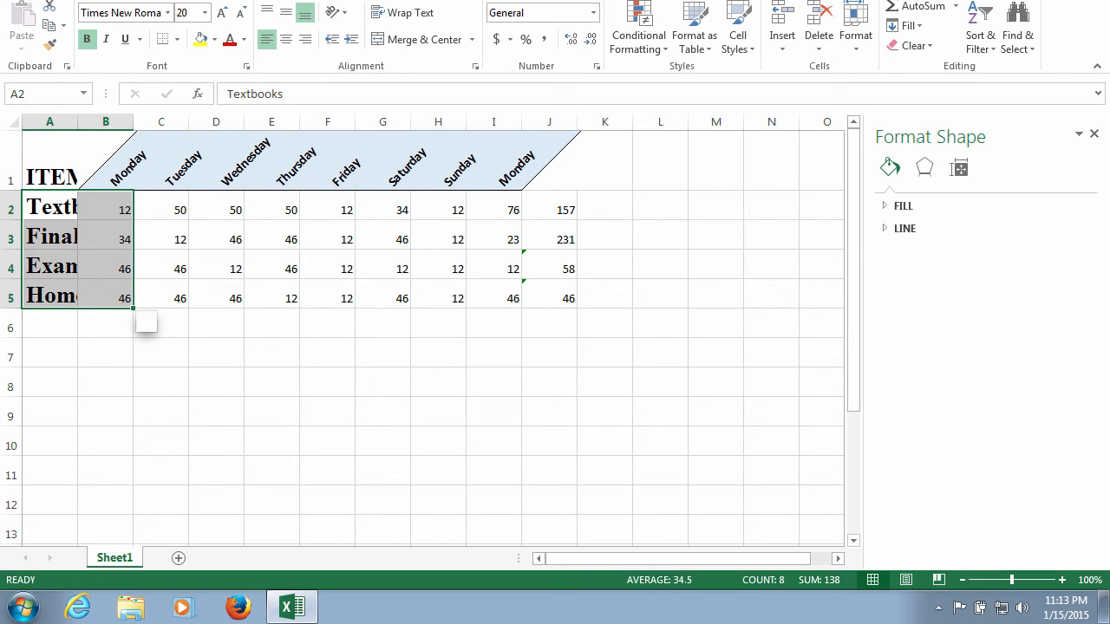
{"action": "left_click", "coordinate": [116, 0]}
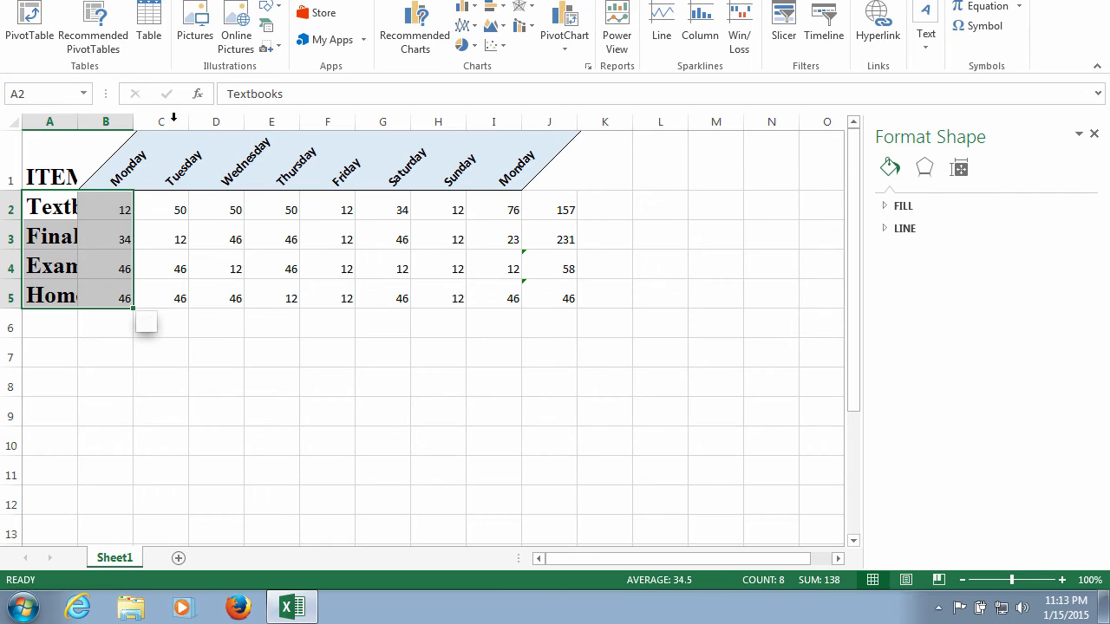
{"action": "left_click", "coordinate": [474, 48]}
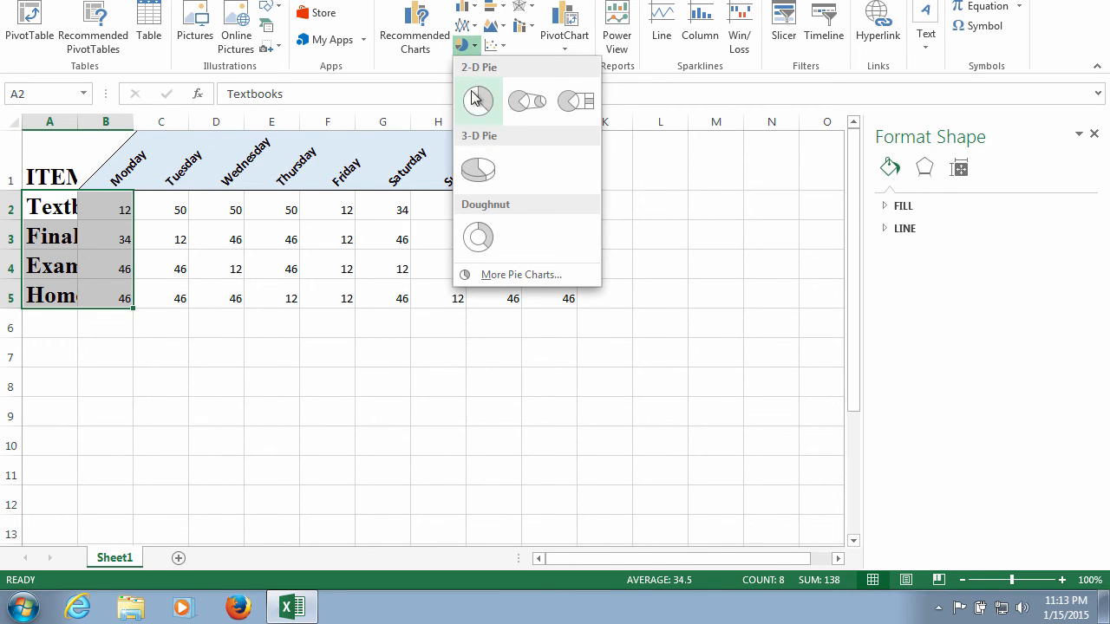
{"action": "left_click", "coordinate": [479, 170]}
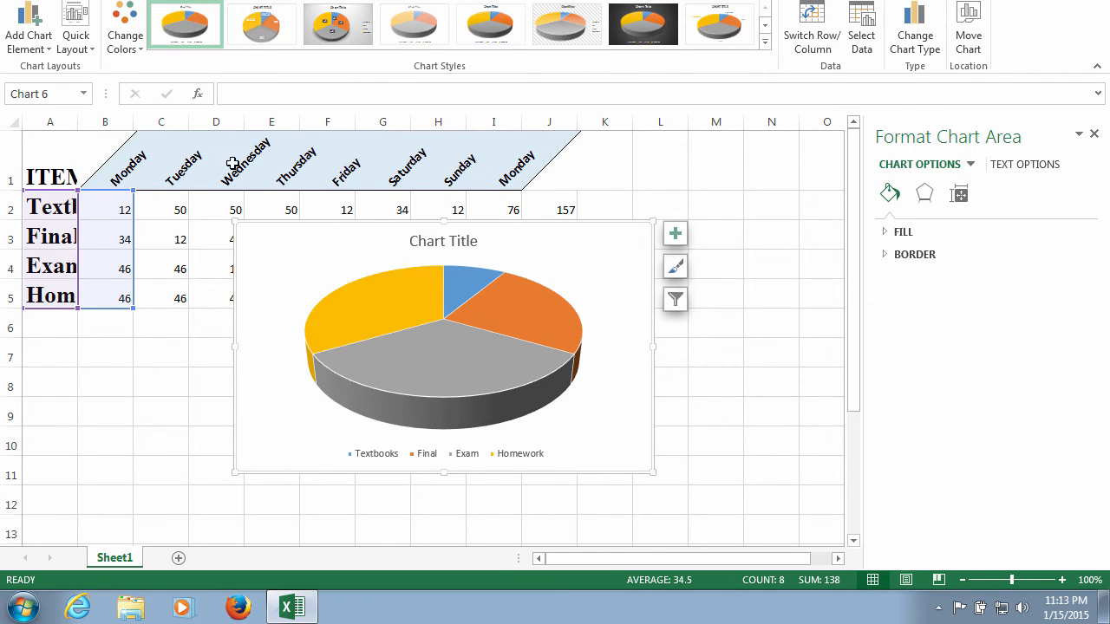
- Replace the pie chart's placeholder title with "My Chart"
{"action": "left_click", "coordinate": [430, 242]}
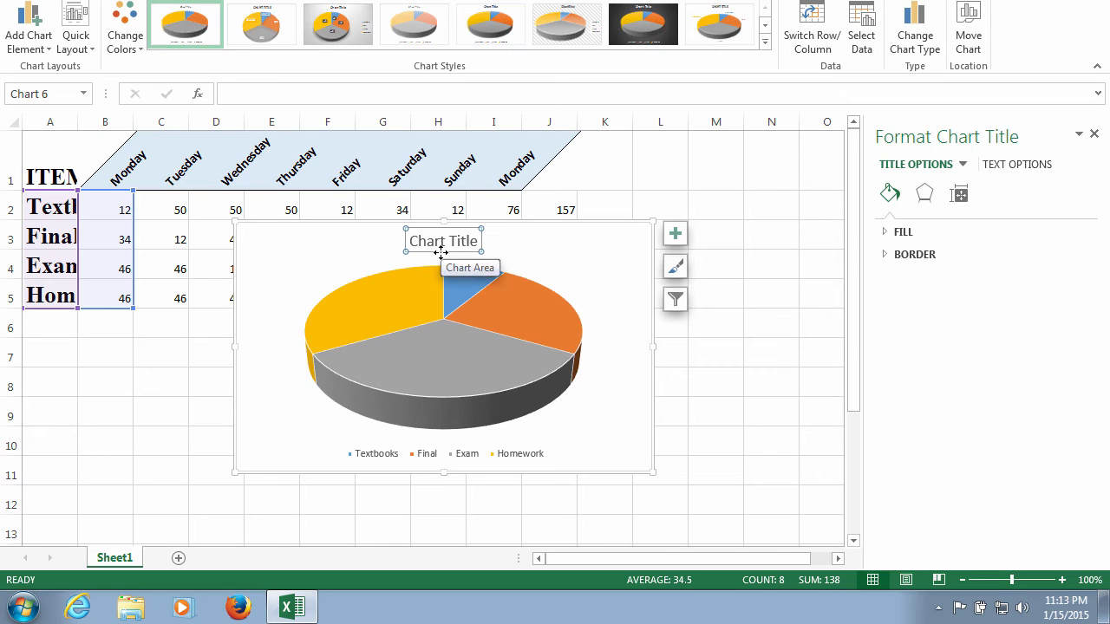
{"action": "double_click", "coordinate": [443, 247]}
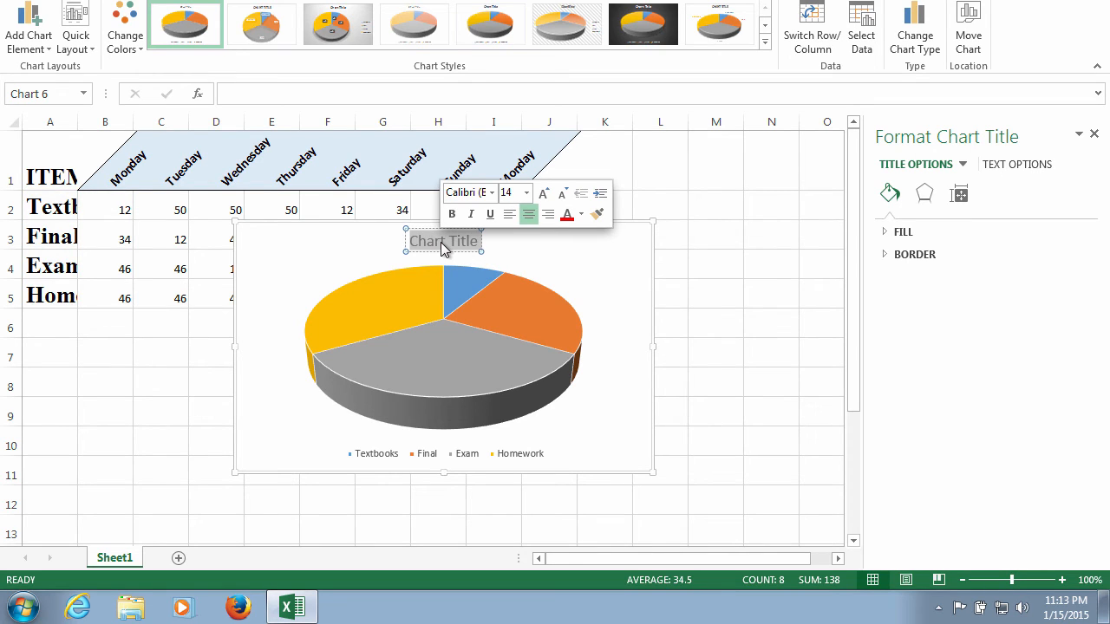
{"action": "type", "text": "My"}
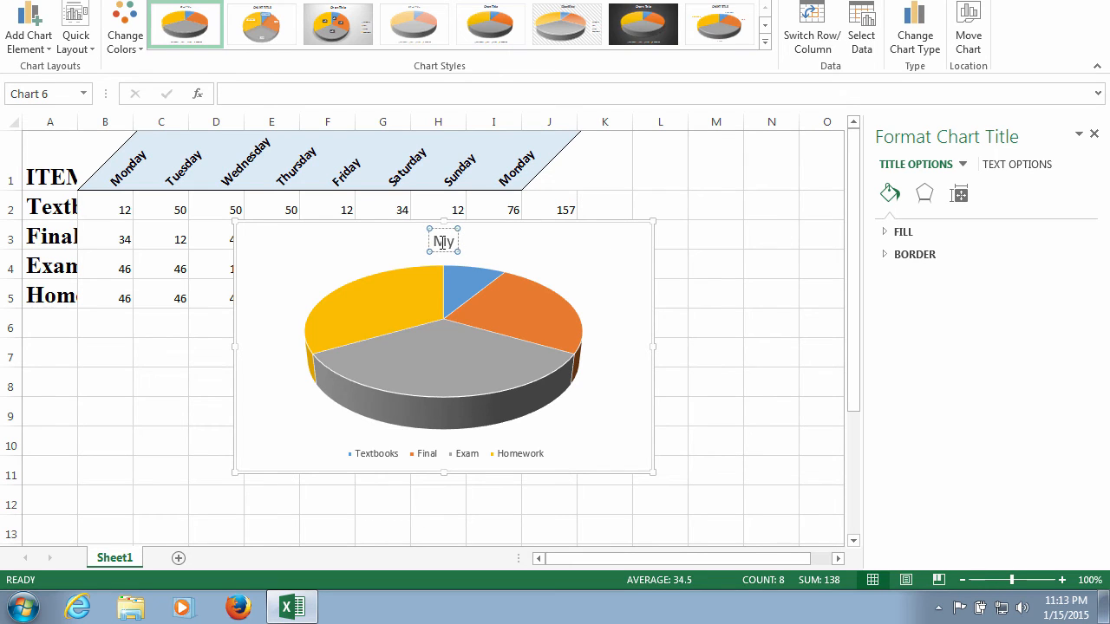
{"action": "type", "text": " Chart"}
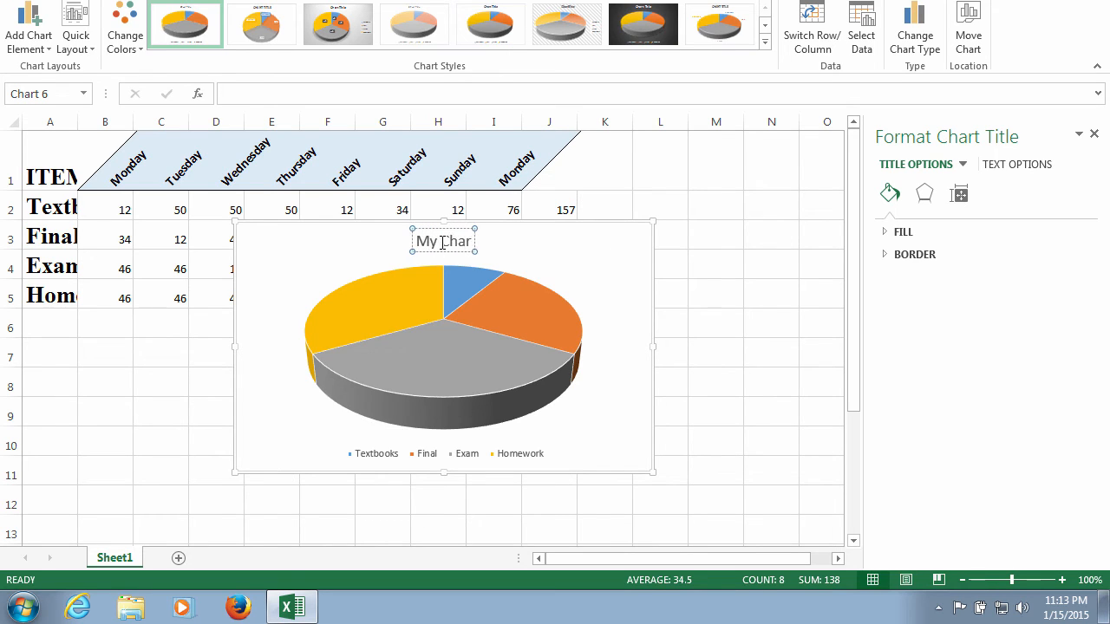
{"action": "left_click", "coordinate": [500, 262]}
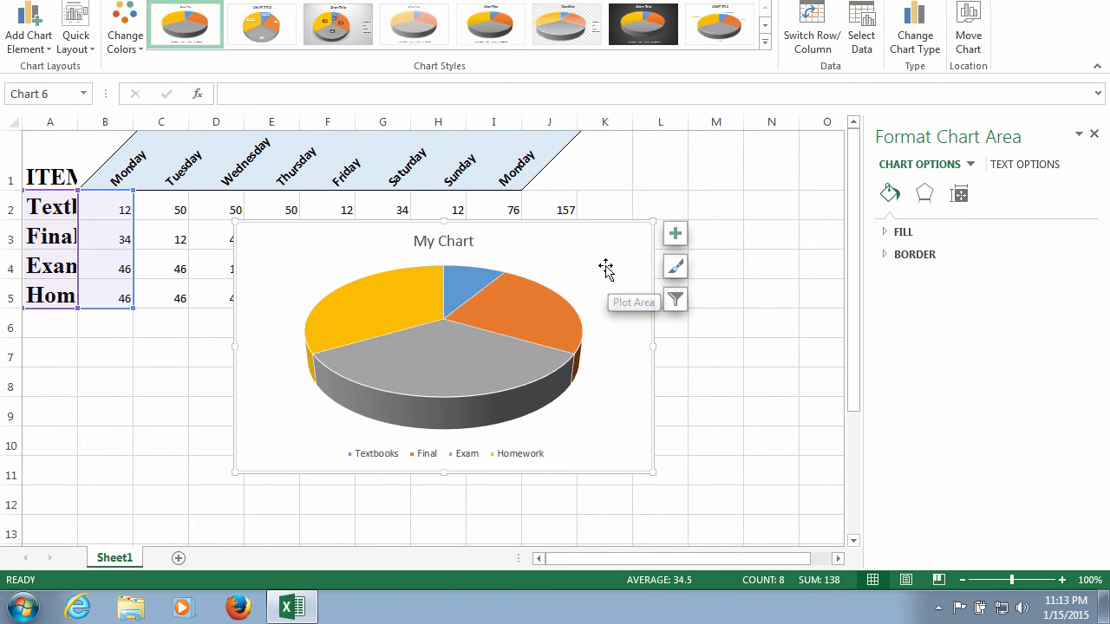
- Add data labels to the pie chart in the Outside End position
{"action": "left_click", "coordinate": [45, 51]}
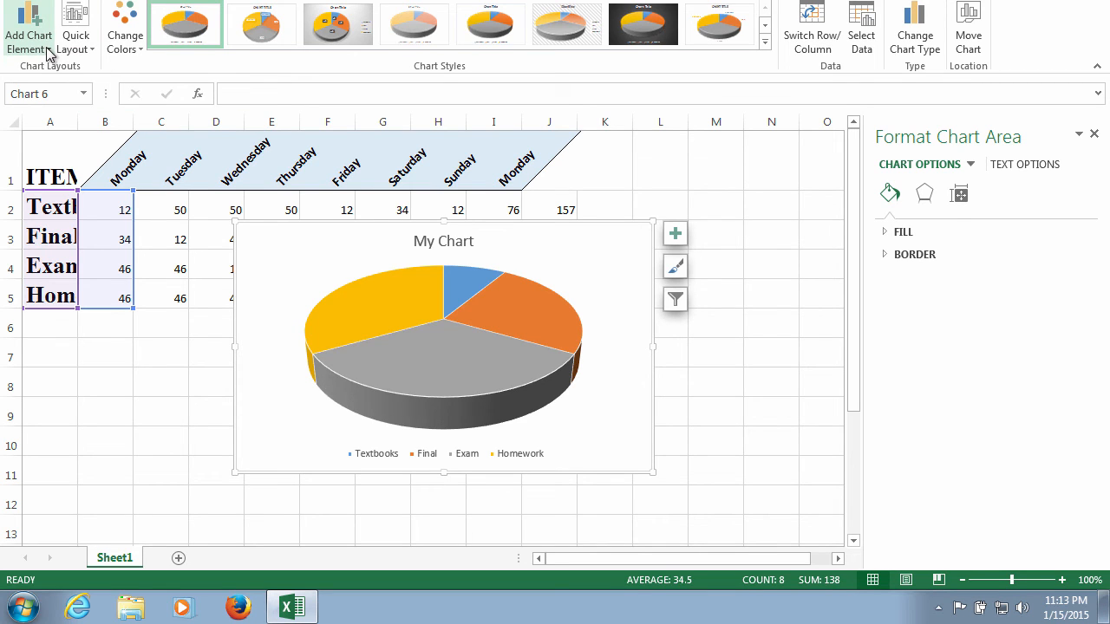
{"action": "mouse_move", "coordinate": [49, 89]}
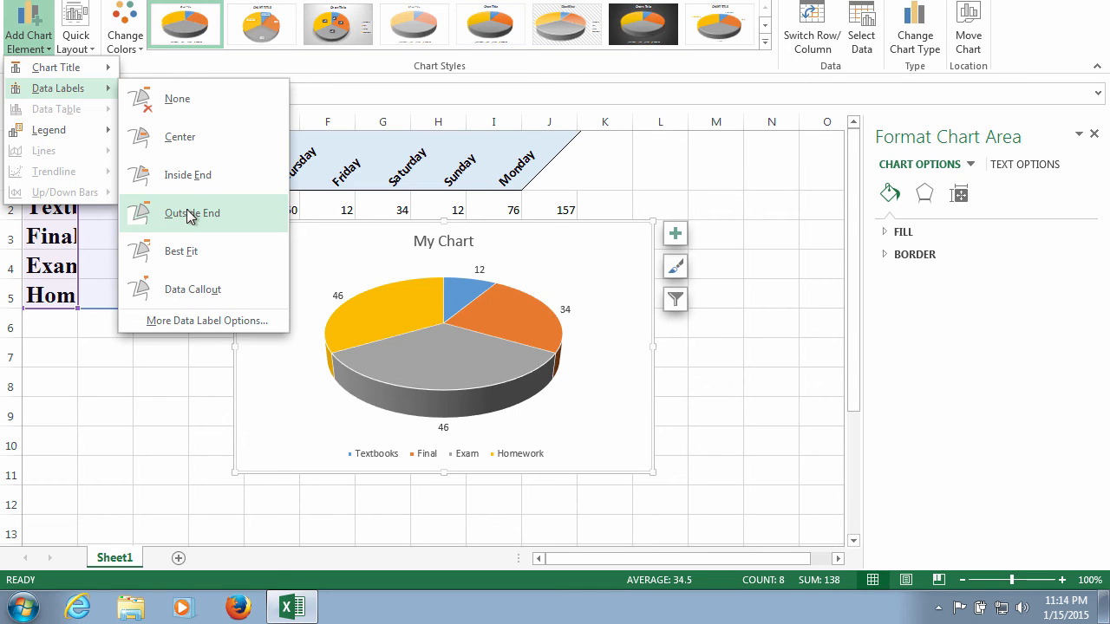
{"action": "left_click", "coordinate": [189, 215]}
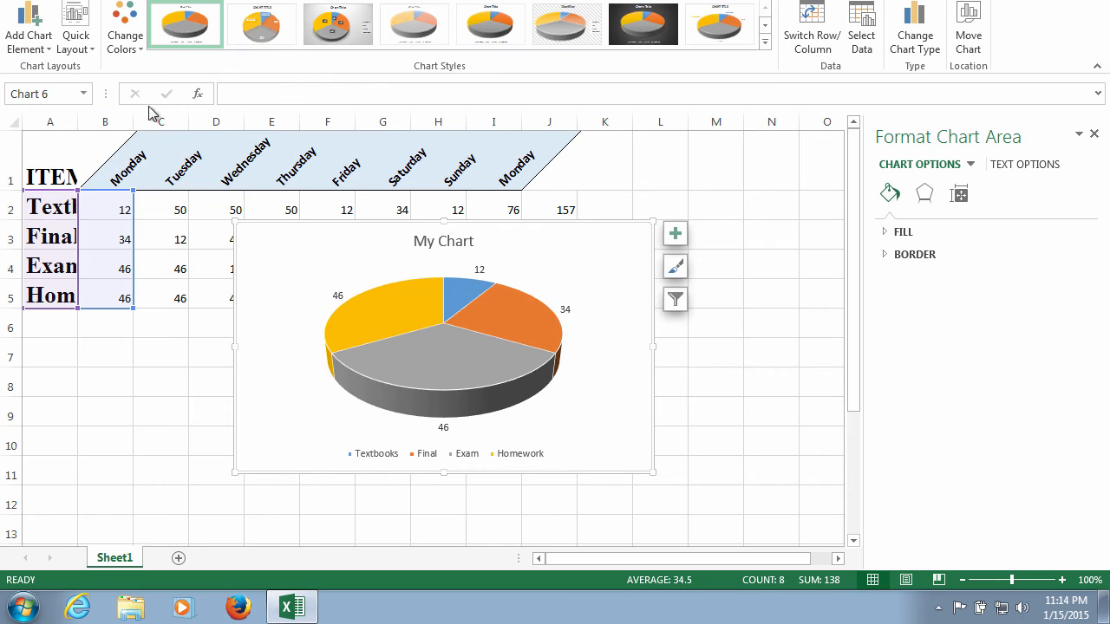
- Place the pie chart's legend to the right of the pie
{"action": "left_click", "coordinate": [50, 52]}
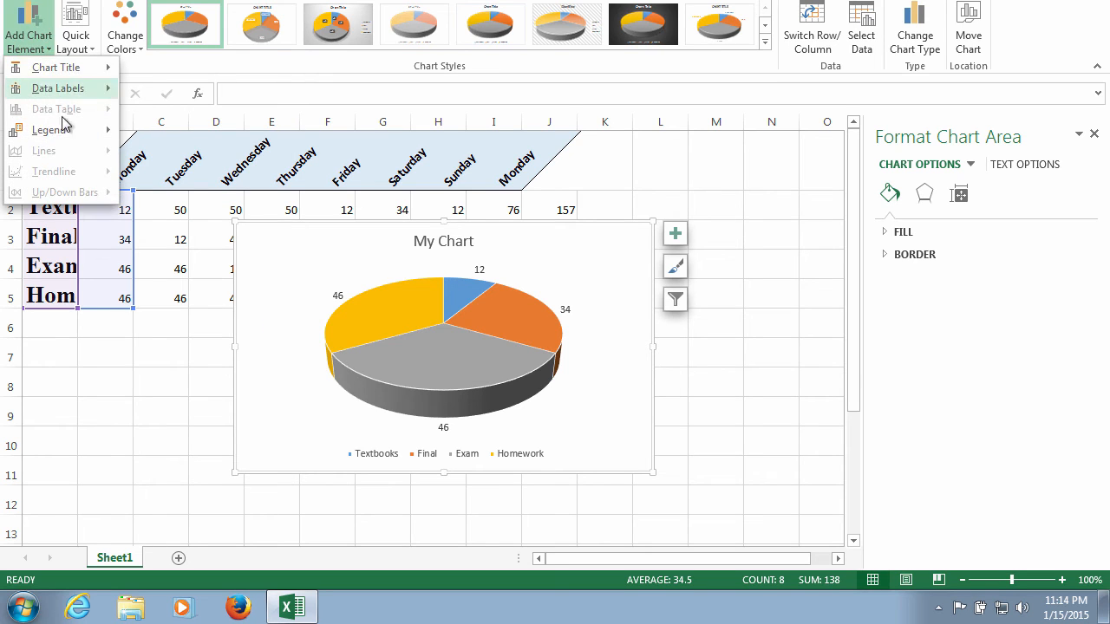
{"action": "mouse_move", "coordinate": [65, 136]}
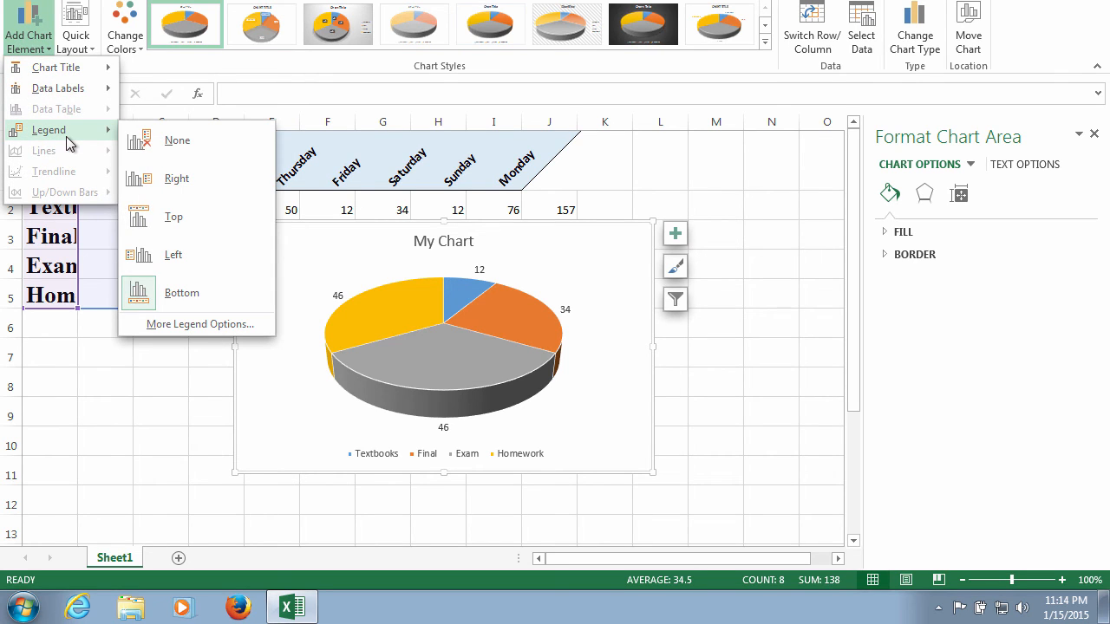
{"action": "left_click", "coordinate": [162, 185]}
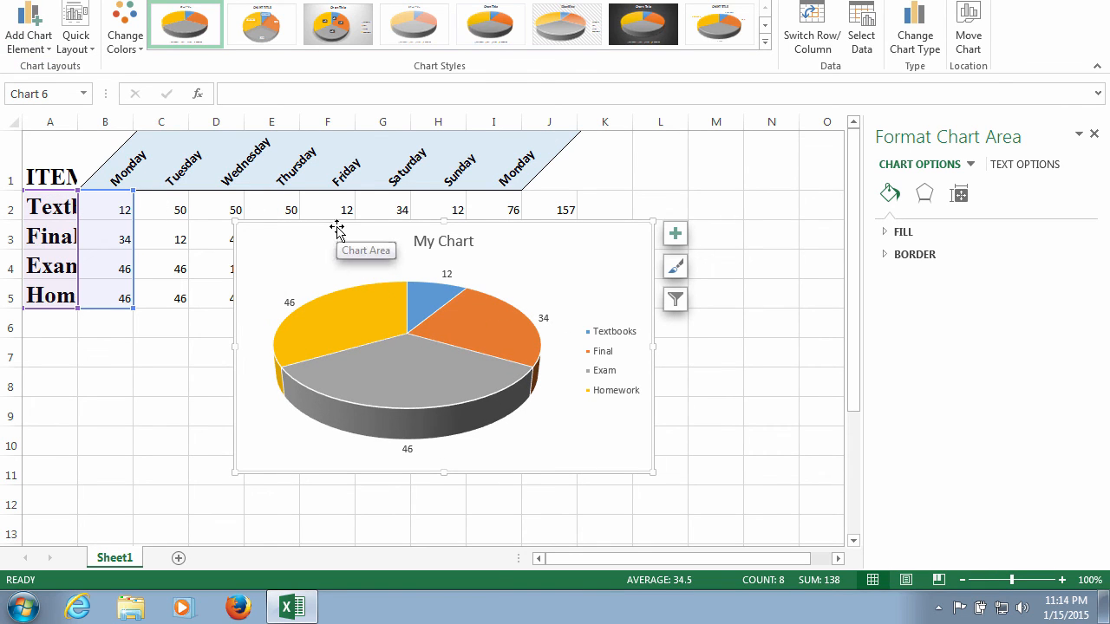
- Move the pie chart below the data table so that it no longer covers any values
{"action": "left_click_drag", "start_coordinate": [338, 227], "coordinate": [223, 329]}
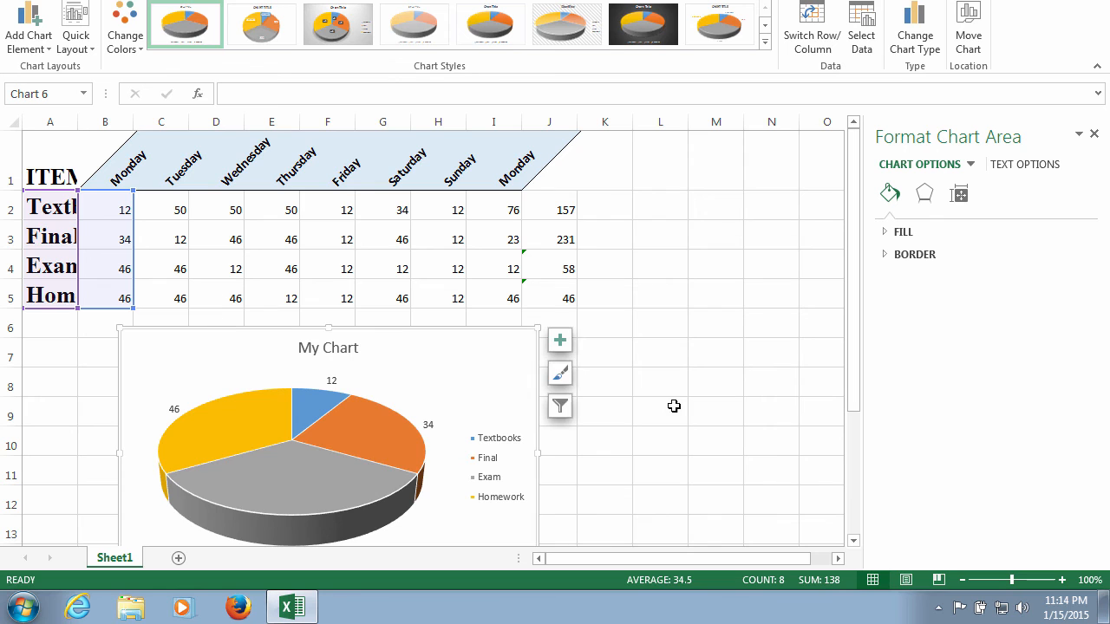
{"action": "scroll", "coordinate": [689, 387], "scroll_direction": "down", "scroll_amount": 4}
{"action": "scroll", "coordinate": [691, 386], "scroll_direction": "up", "scroll_amount": 2}
{"action": "scroll", "coordinate": [691, 386], "scroll_direction": "up", "scroll_amount": 2}
{"action": "scroll", "coordinate": [690, 386], "scroll_direction": "down", "scroll_amount": 3}
{"action": "scroll", "coordinate": [689, 385], "scroll_direction": "up", "scroll_amount": 2}
{"action": "mouse_move", "coordinate": [436, 228]}
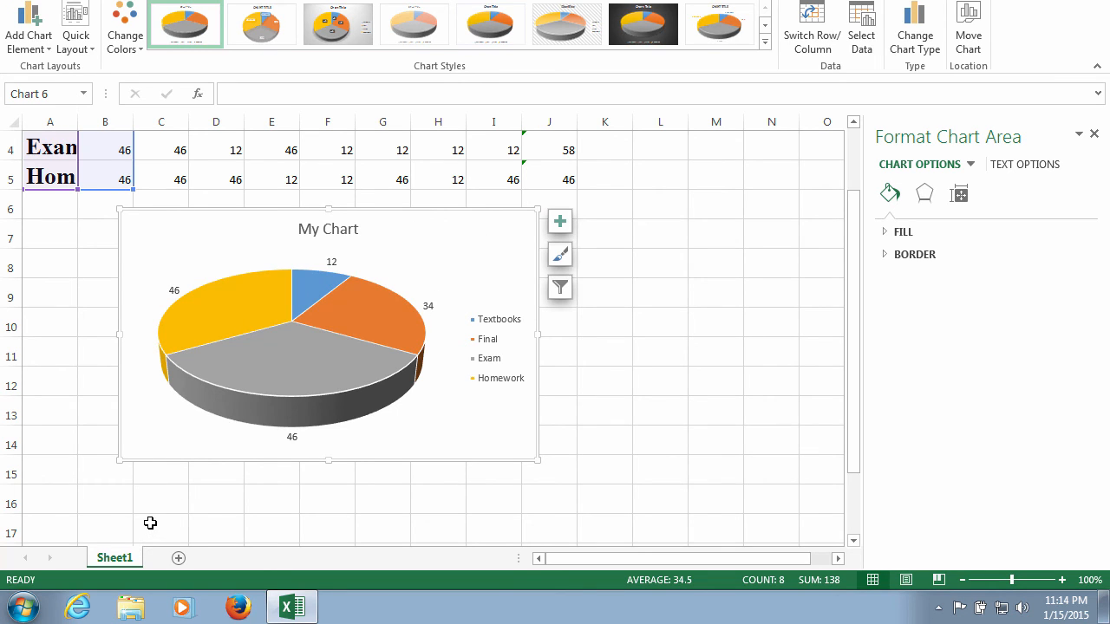
- Rename the Sheet1 worksheet as "My Sample"
{"action": "double_click", "coordinate": [116, 556]}
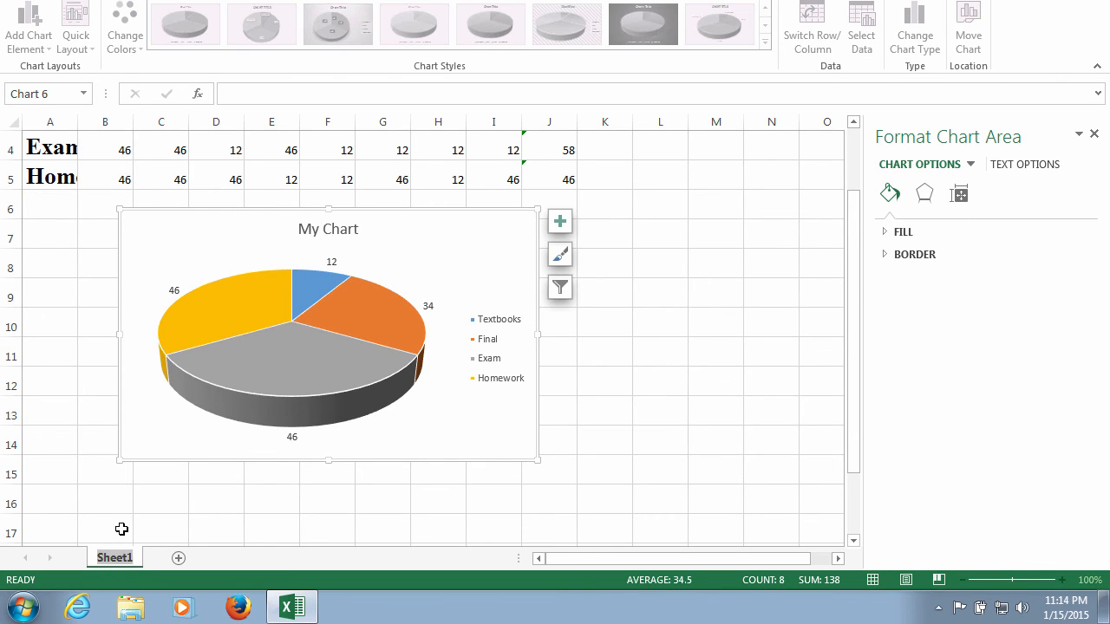
{"action": "type", "text": "My "}
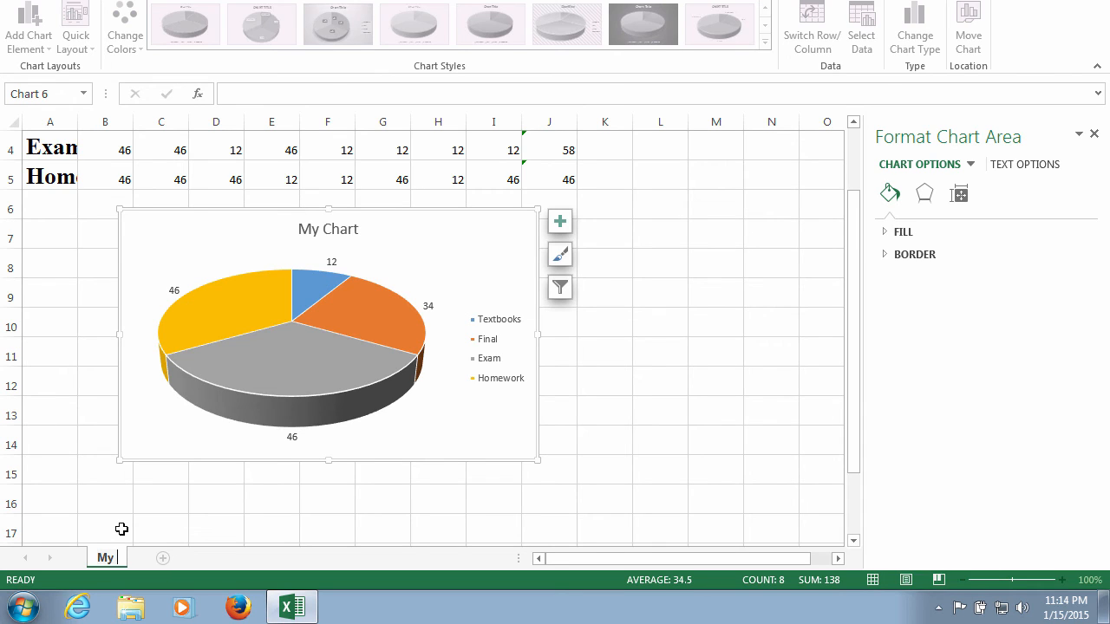
{"action": "type", "text": "Sample"}
- Add a new worksheet with a light gold tab color and return to the My Sample sheet
{"action": "left_click", "coordinate": [205, 559]}
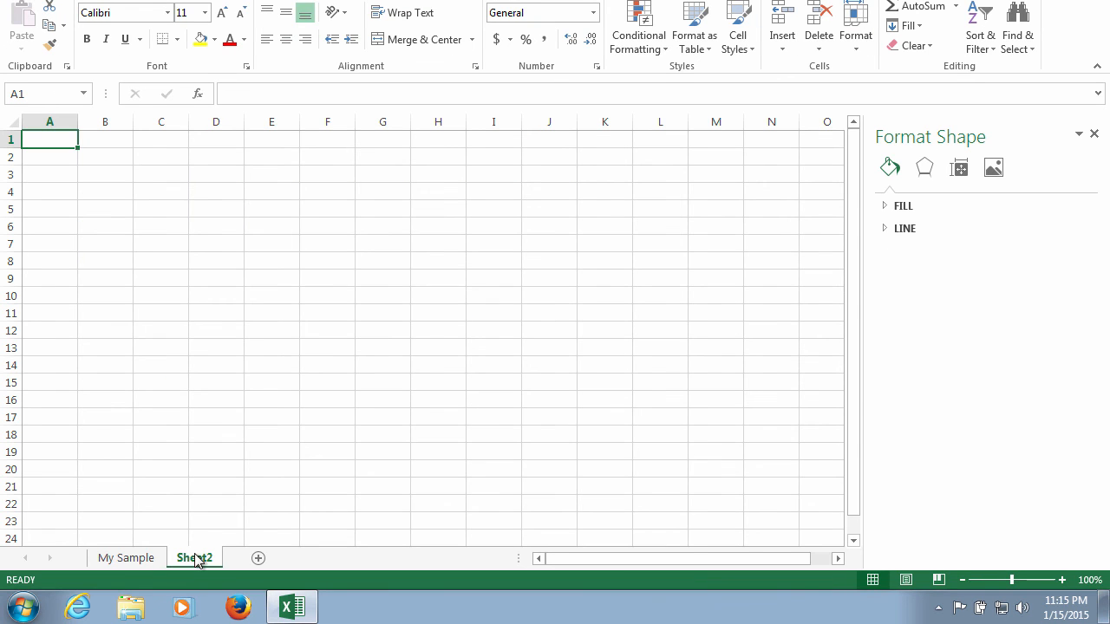
{"action": "right_click", "coordinate": [196, 561]}
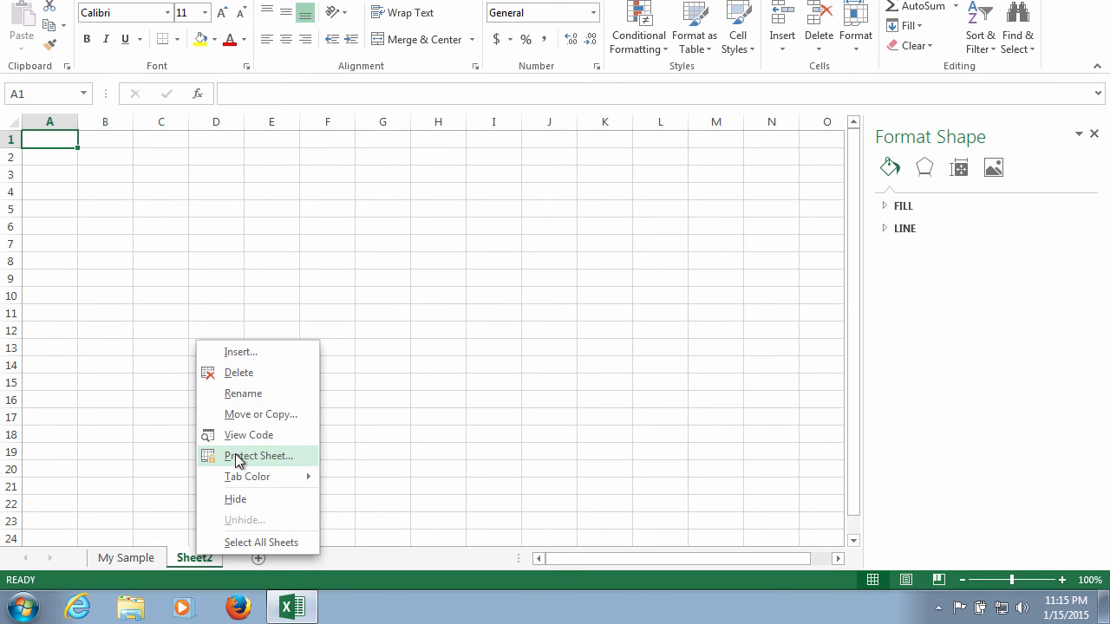
{"action": "mouse_move", "coordinate": [245, 478]}
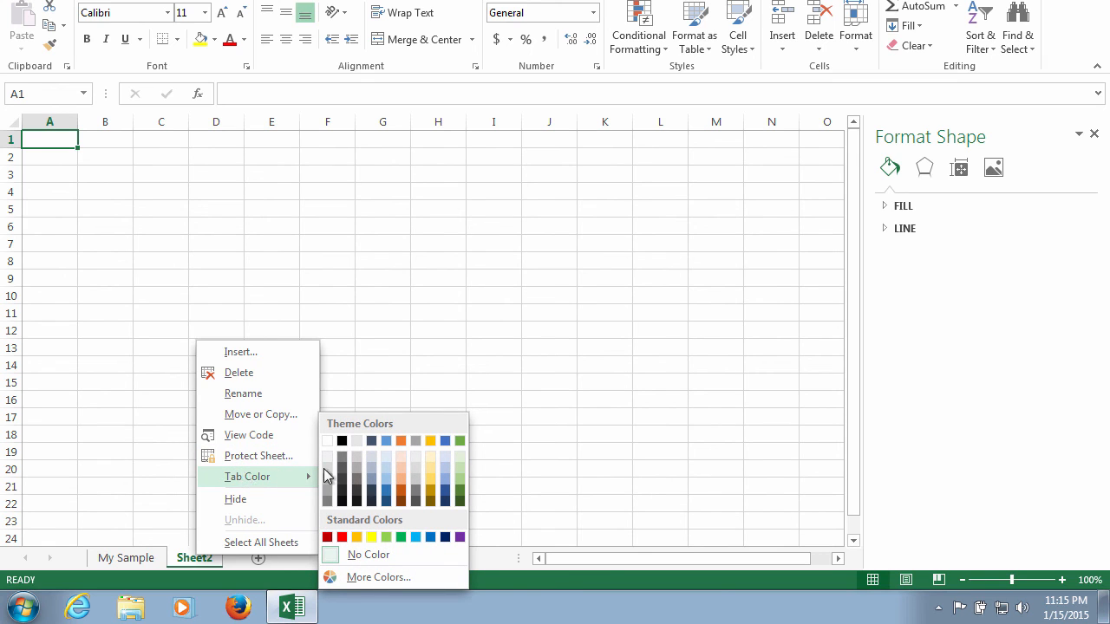
{"action": "left_click", "coordinate": [427, 476]}
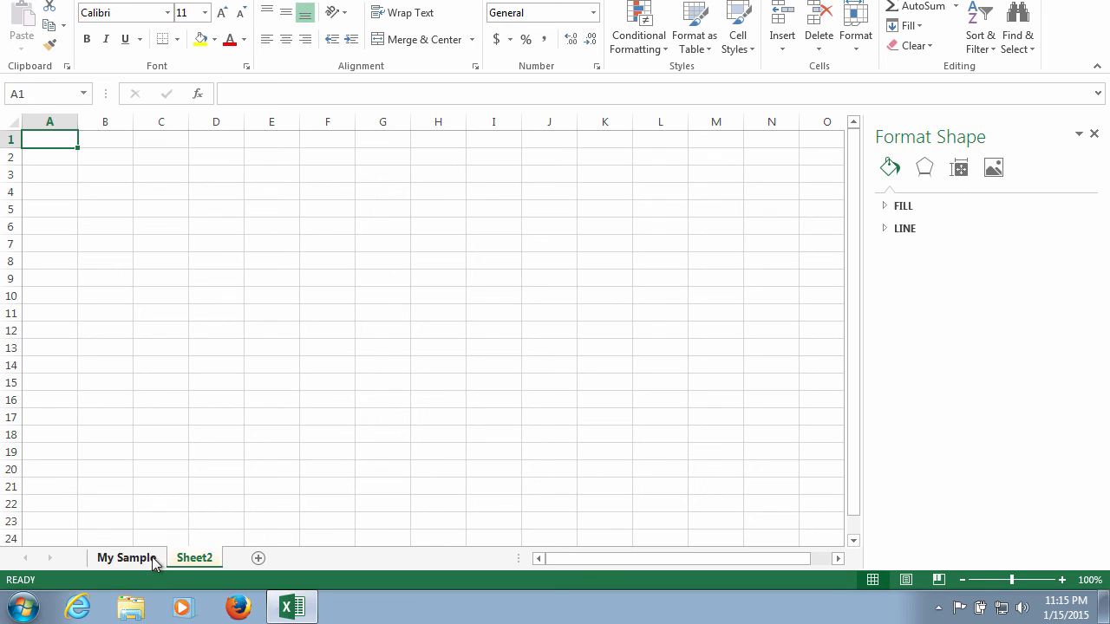
{"action": "left_click", "coordinate": [152, 557]}
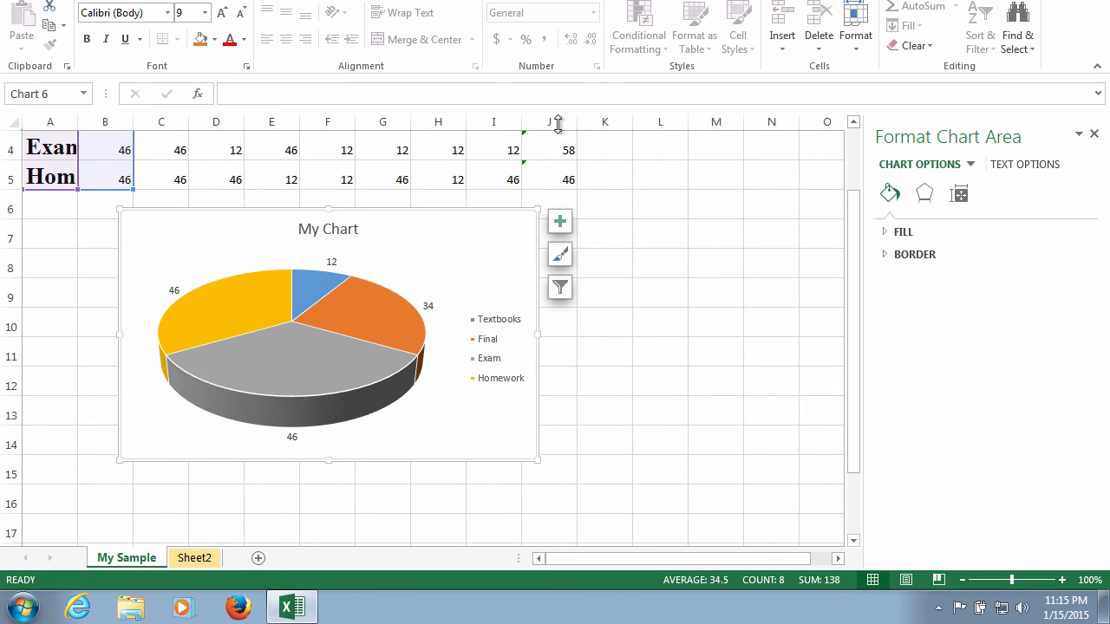
{"action": "left_click", "coordinate": [725, 0]}
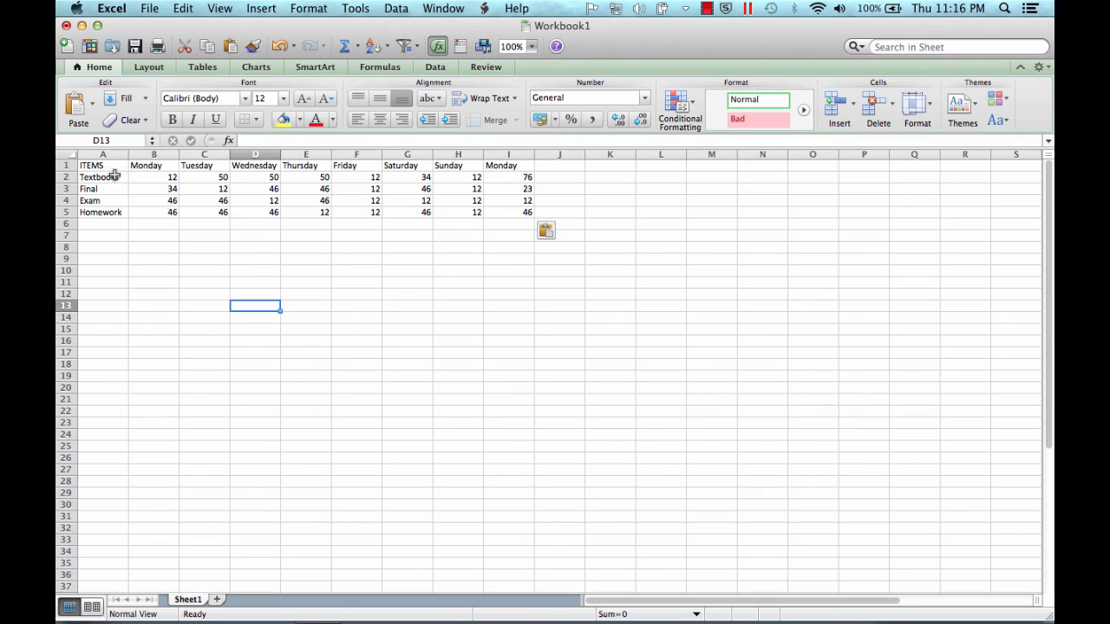
- In Workbook1 in Excel for Mac, insert a 3-D Exploded Pie chart from the range A2:B5
{"action": "left_click_drag", "start_coordinate": [106, 177], "coordinate": [154, 210]}
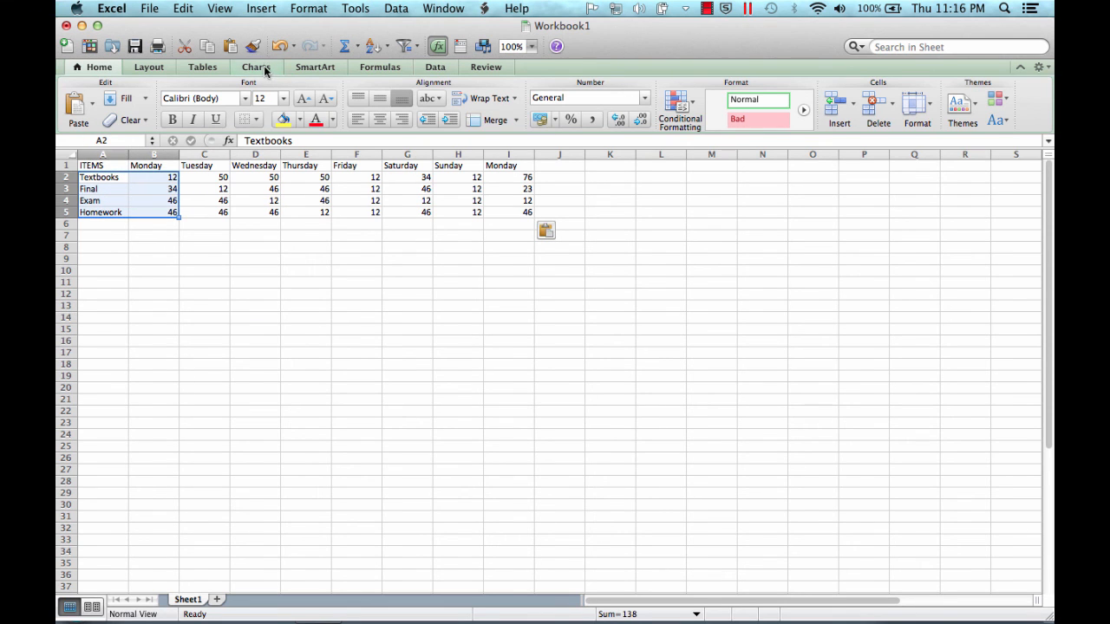
{"action": "left_click", "coordinate": [263, 65]}
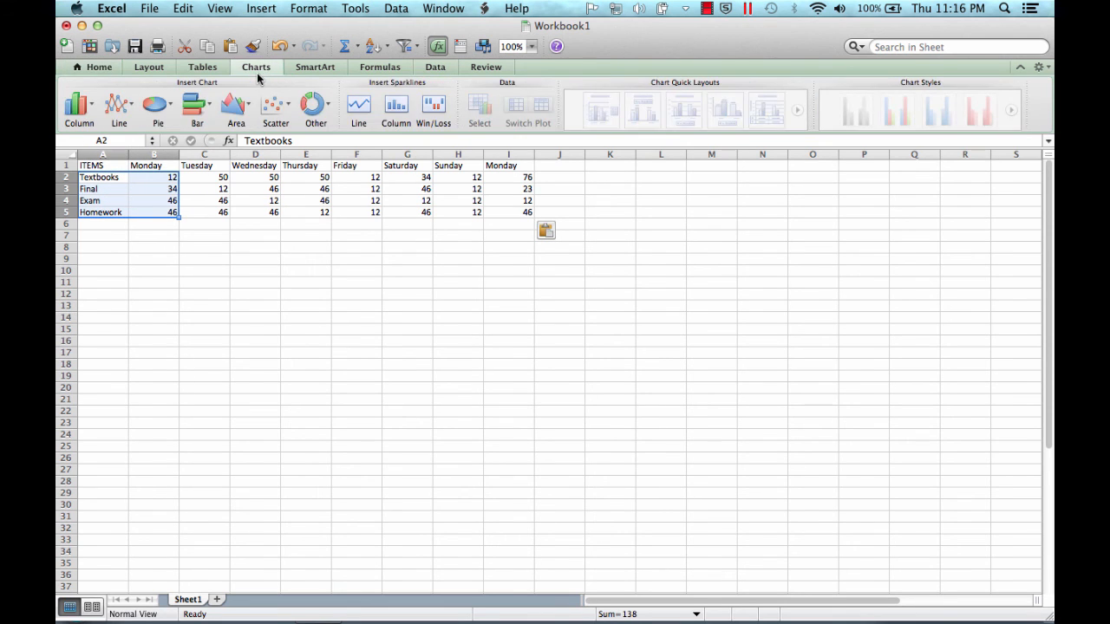
{"action": "left_click", "coordinate": [169, 111]}
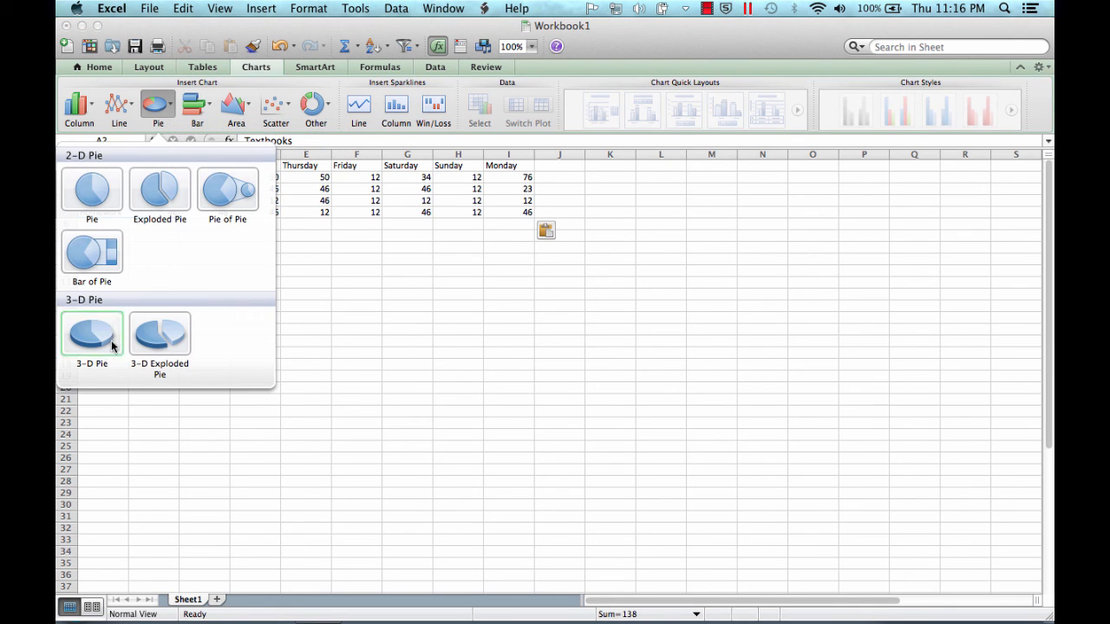
{"action": "left_click", "coordinate": [162, 344]}
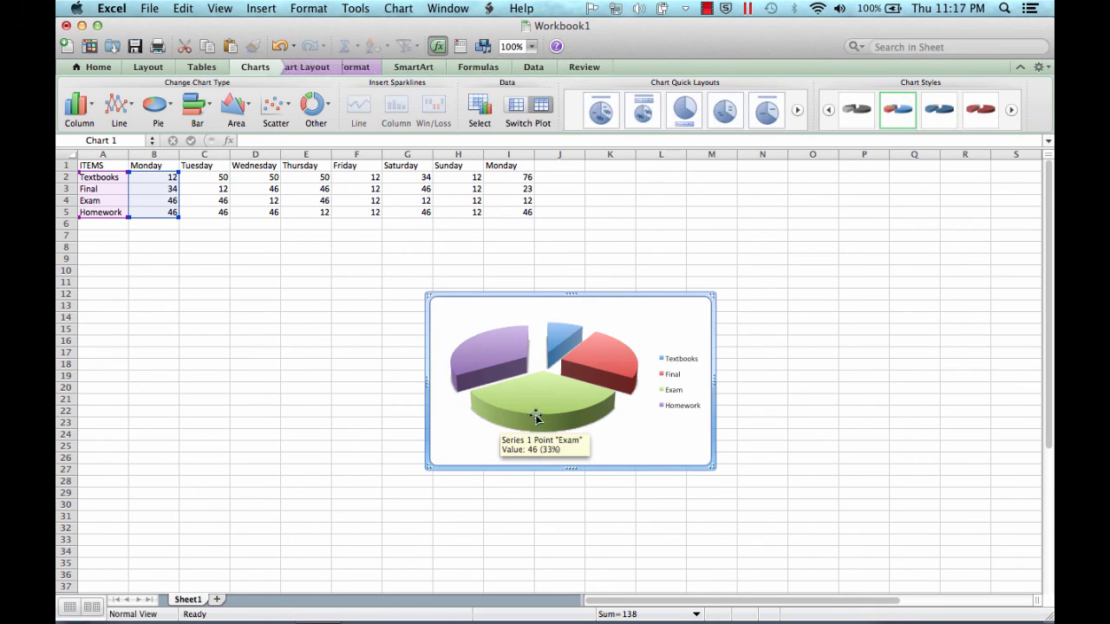
- Apply the Layout 1 quick layout to the exploded pie chart, adding a title and category-percentage labels
{"action": "left_click", "coordinate": [588, 307]}
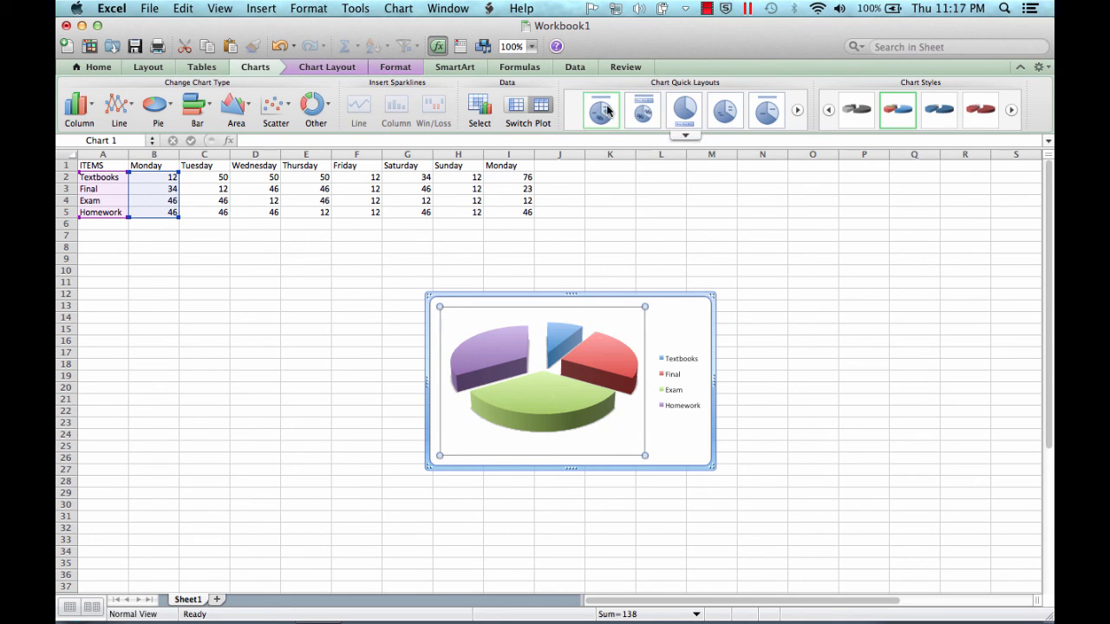
{"action": "left_click", "coordinate": [686, 137]}
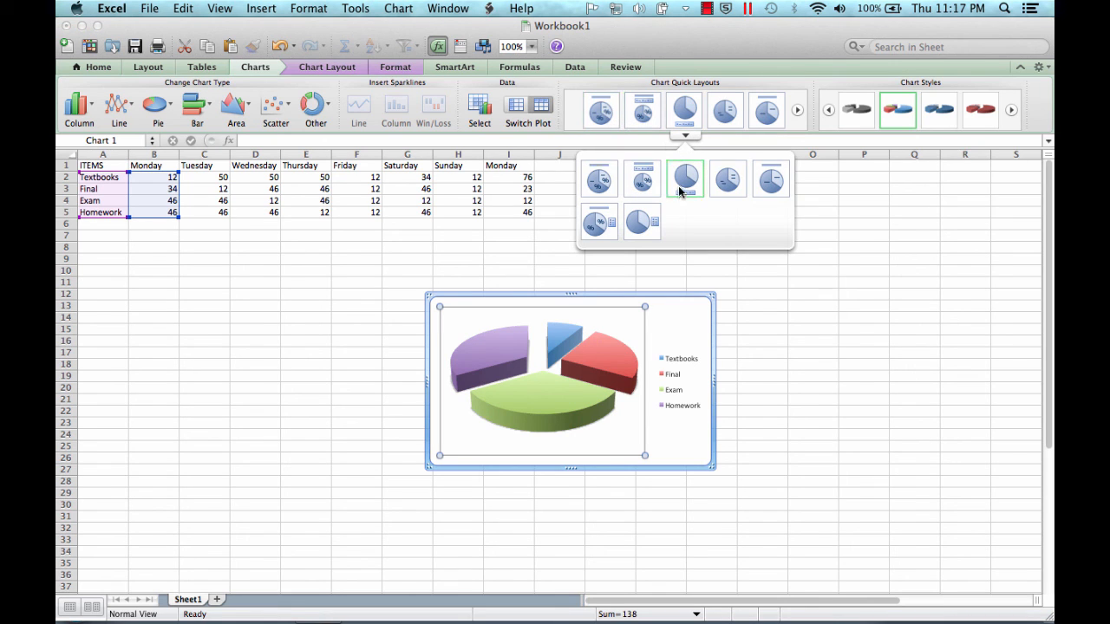
{"action": "left_click", "coordinate": [599, 115]}
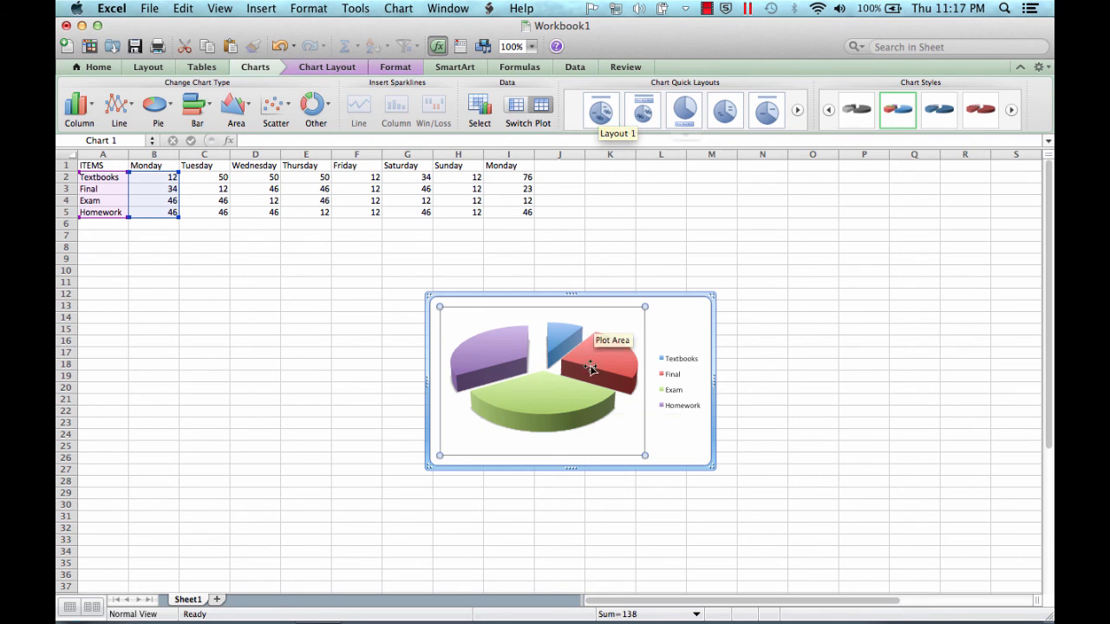
{"action": "left_click", "coordinate": [600, 111]}
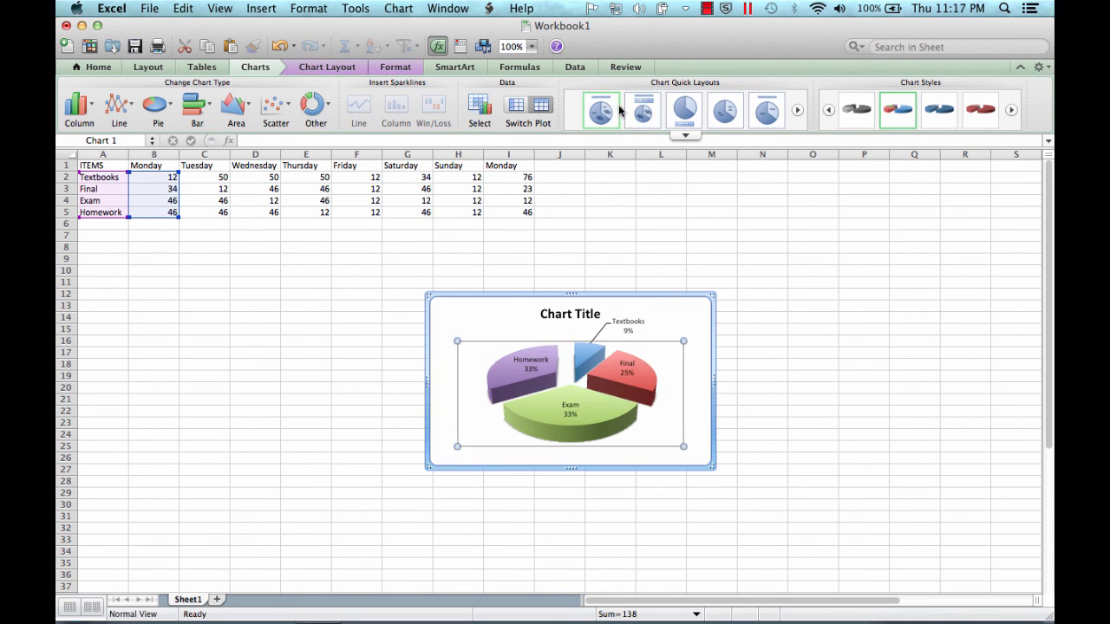
- Replace the pie chart's placeholder title with "Sample Chart"
{"action": "left_click", "coordinate": [590, 316]}
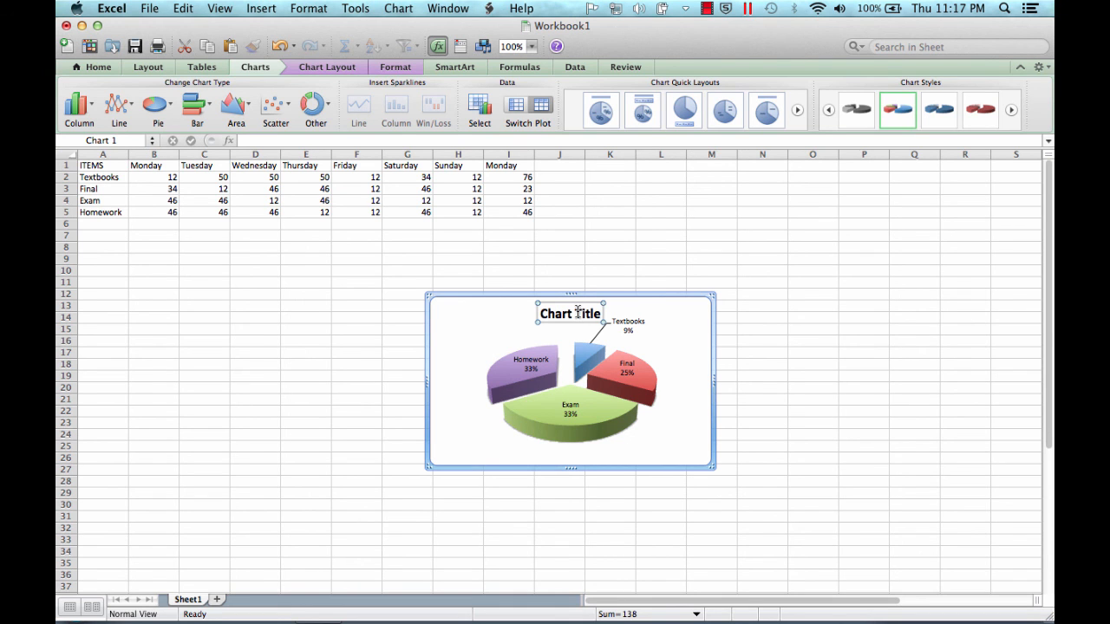
{"action": "double_click", "coordinate": [577, 310]}
{"action": "left_click", "coordinate": [531, 385]}
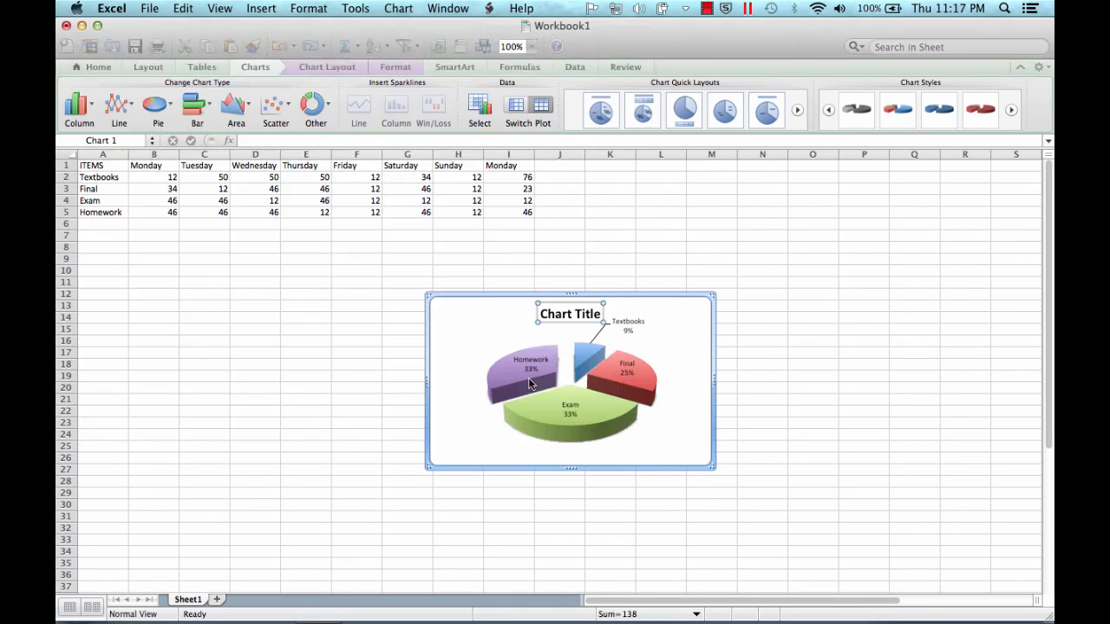
{"action": "left_click_drag", "start_coordinate": [542, 313], "coordinate": [608, 312]}
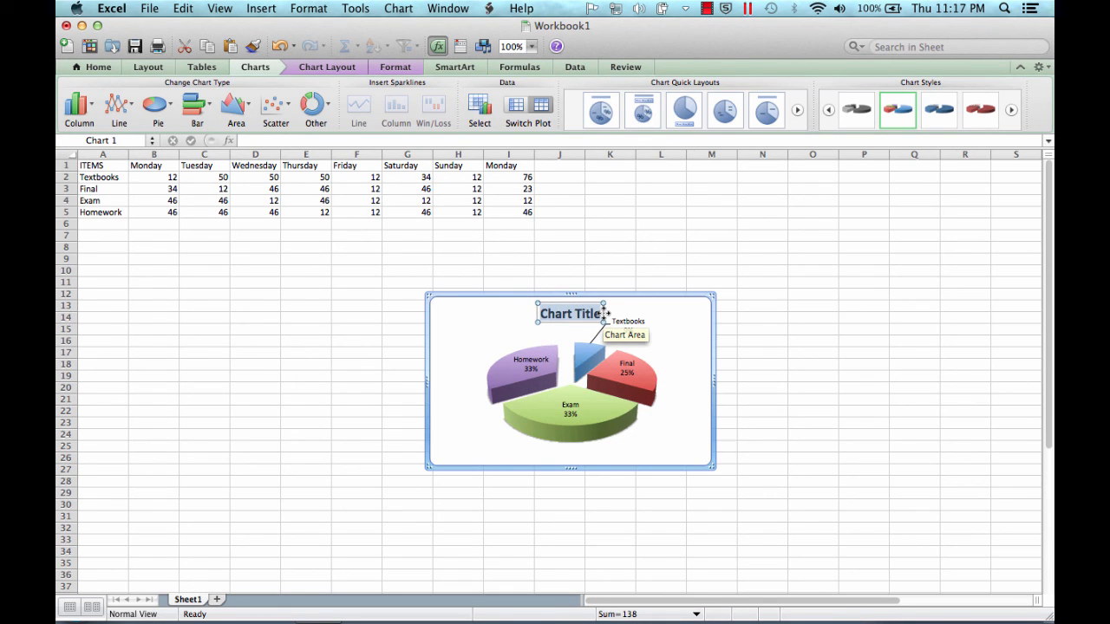
{"action": "type", "text": "Sample"}
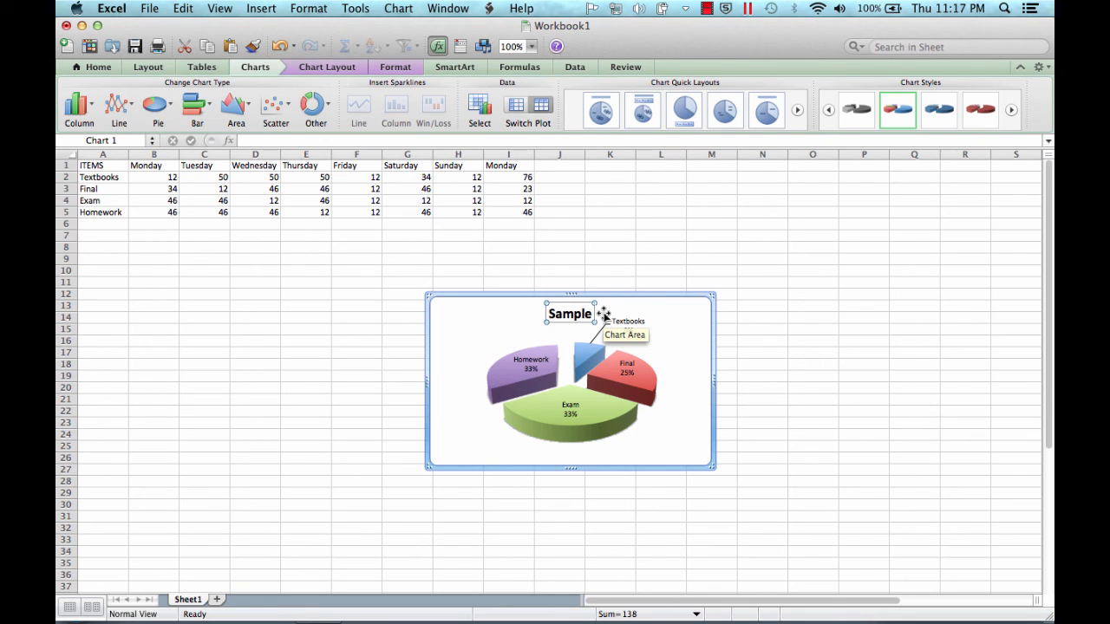
{"action": "type", "text": " Chart"}
{"action": "left_click", "coordinate": [679, 367]}
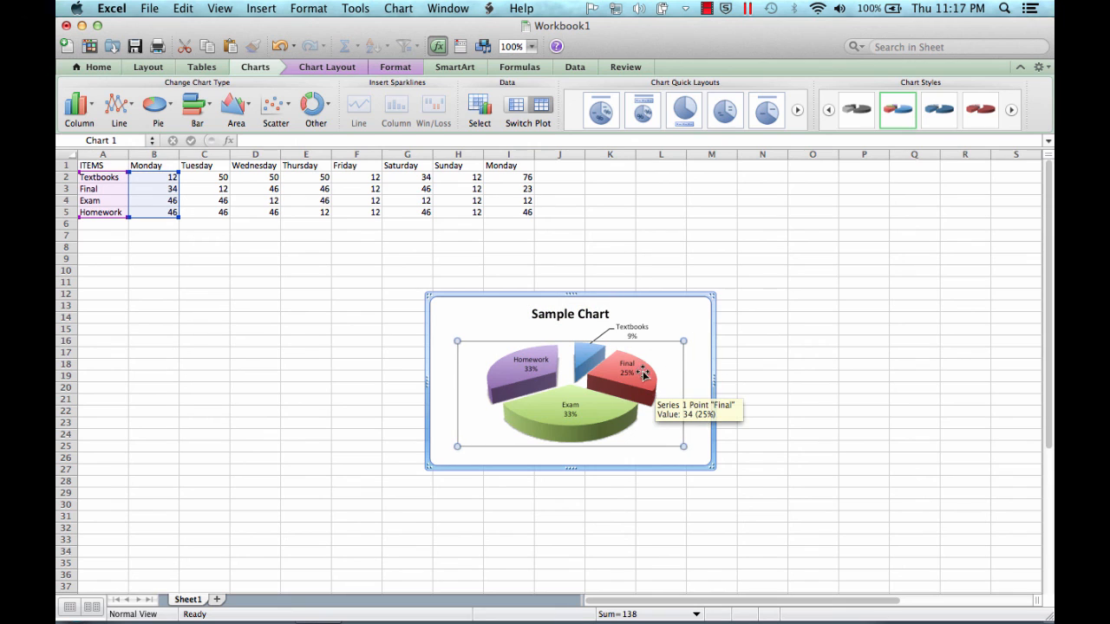
- Change the pie chart's data labels to show Value and position them at Outside End of the slices
{"action": "left_click", "coordinate": [637, 373]}
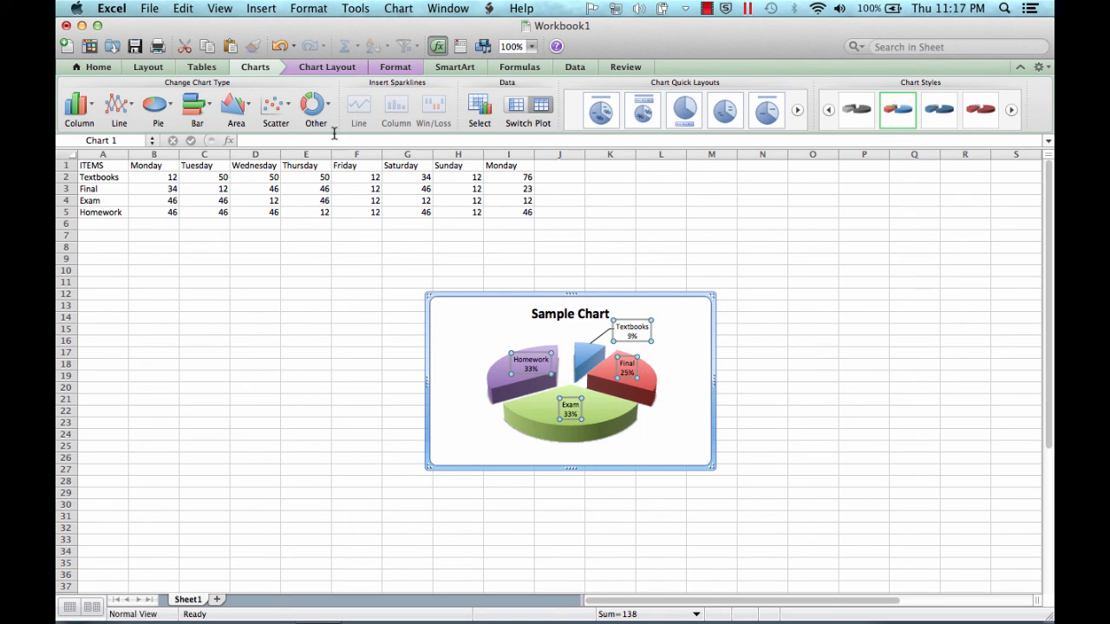
{"action": "left_click", "coordinate": [346, 70]}
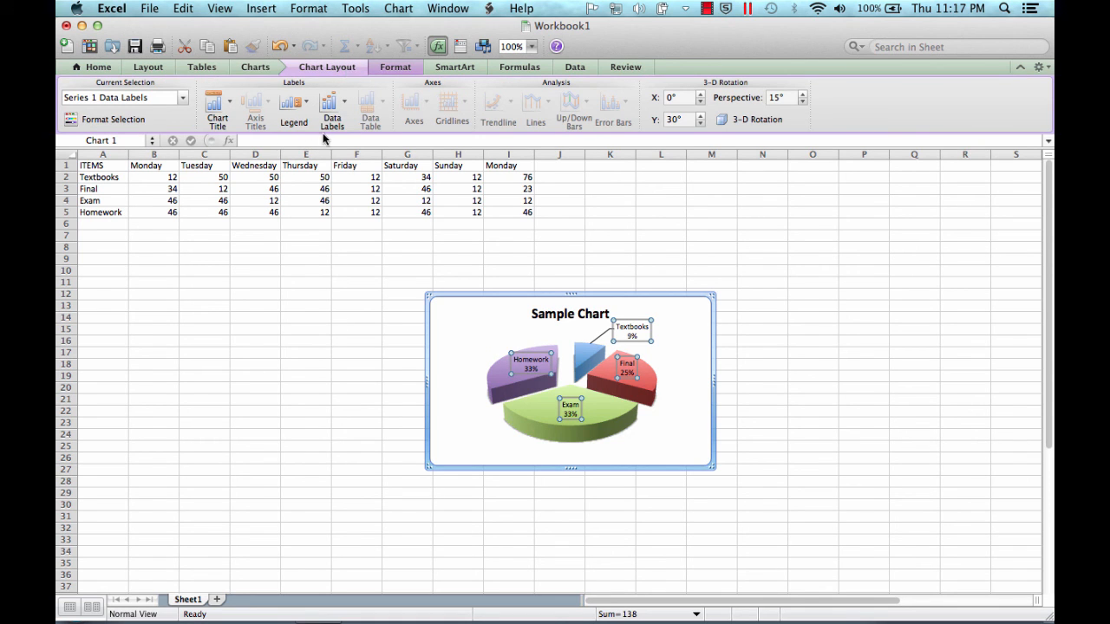
{"action": "left_click", "coordinate": [344, 115]}
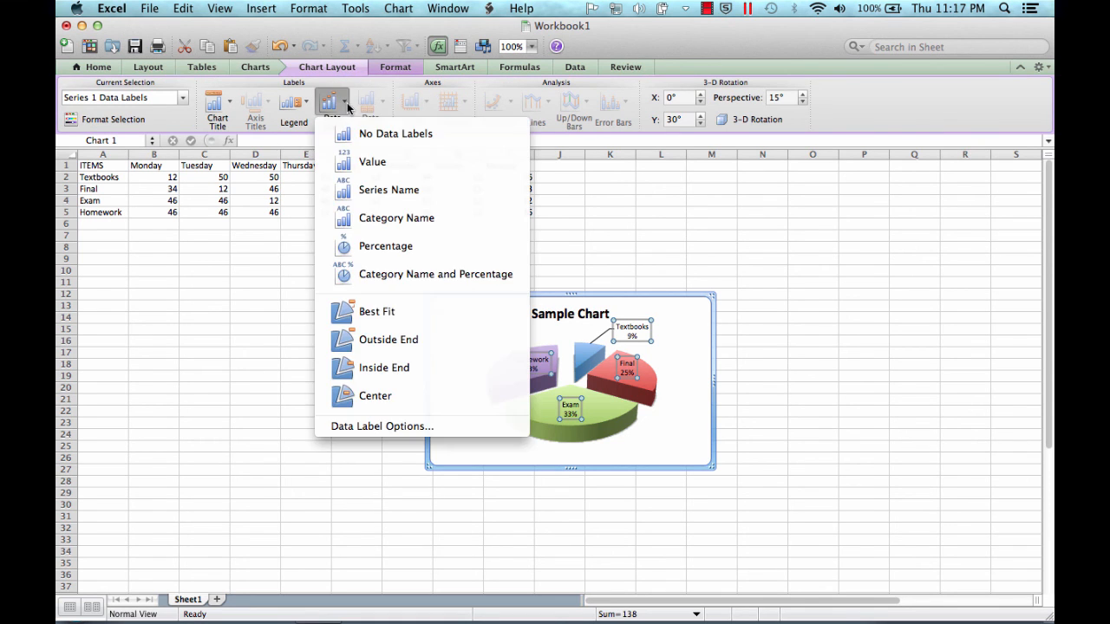
{"action": "left_click", "coordinate": [372, 162]}
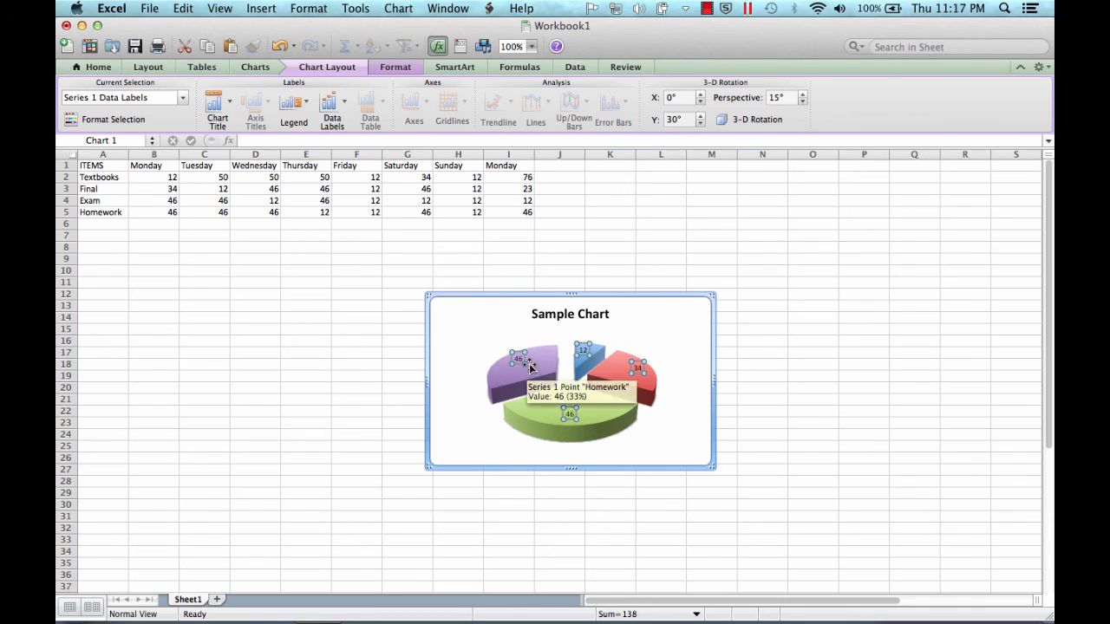
{"action": "left_click", "coordinate": [342, 110]}
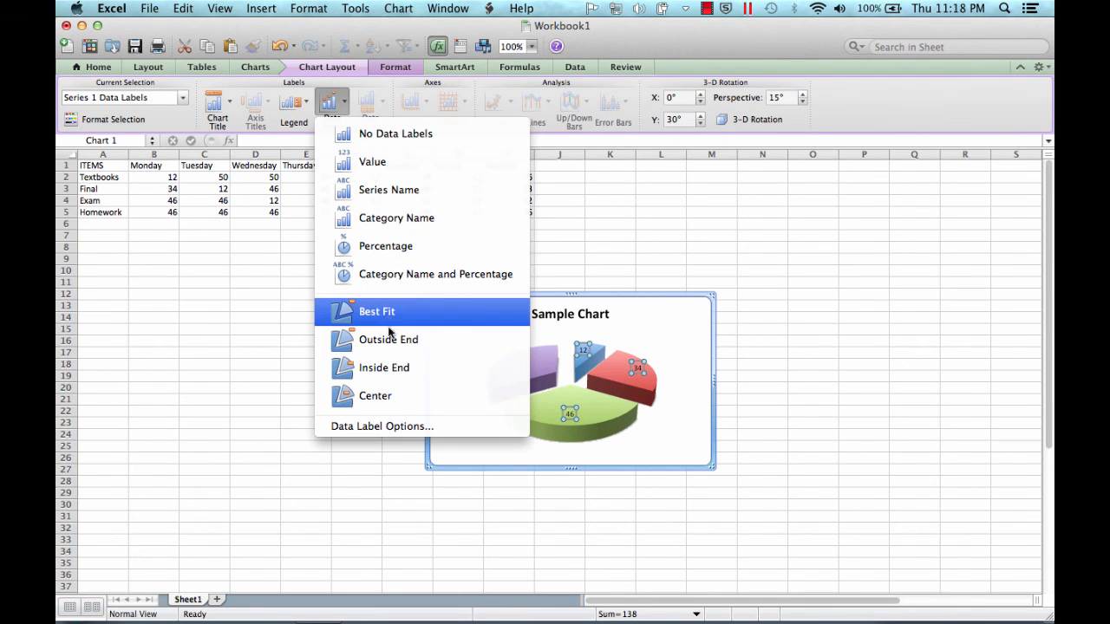
{"action": "left_click", "coordinate": [389, 340]}
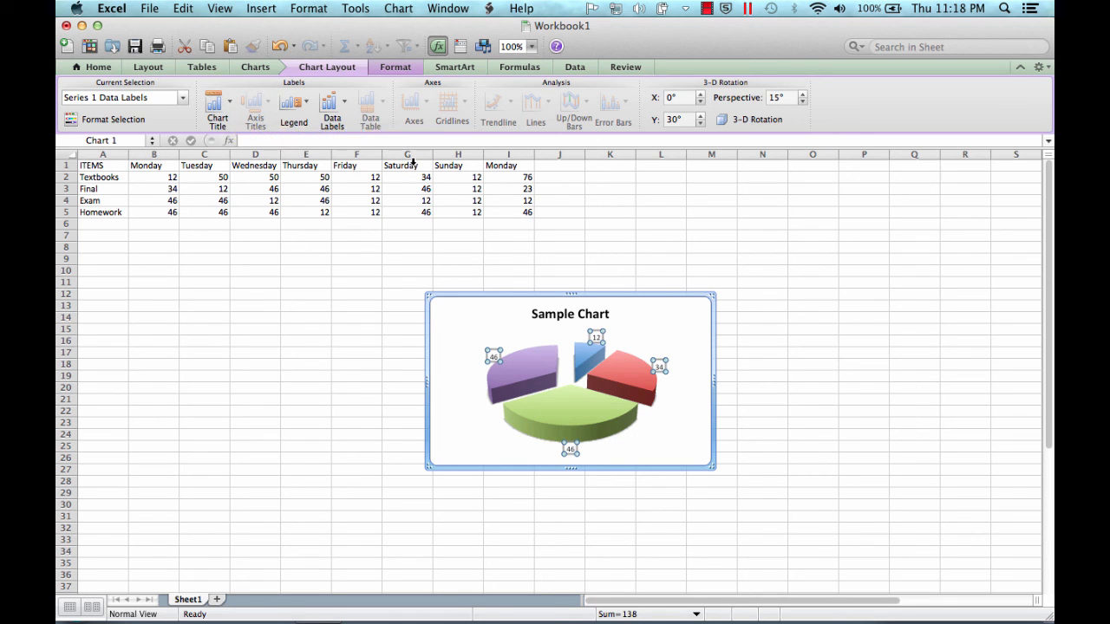
{"action": "left_click", "coordinate": [708, 9]}
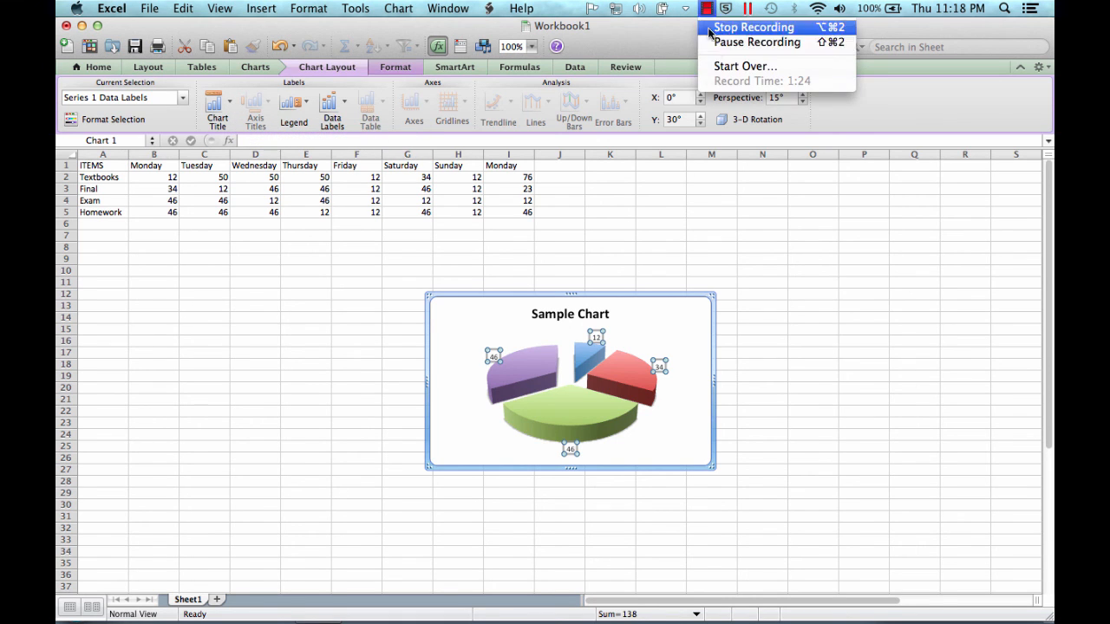